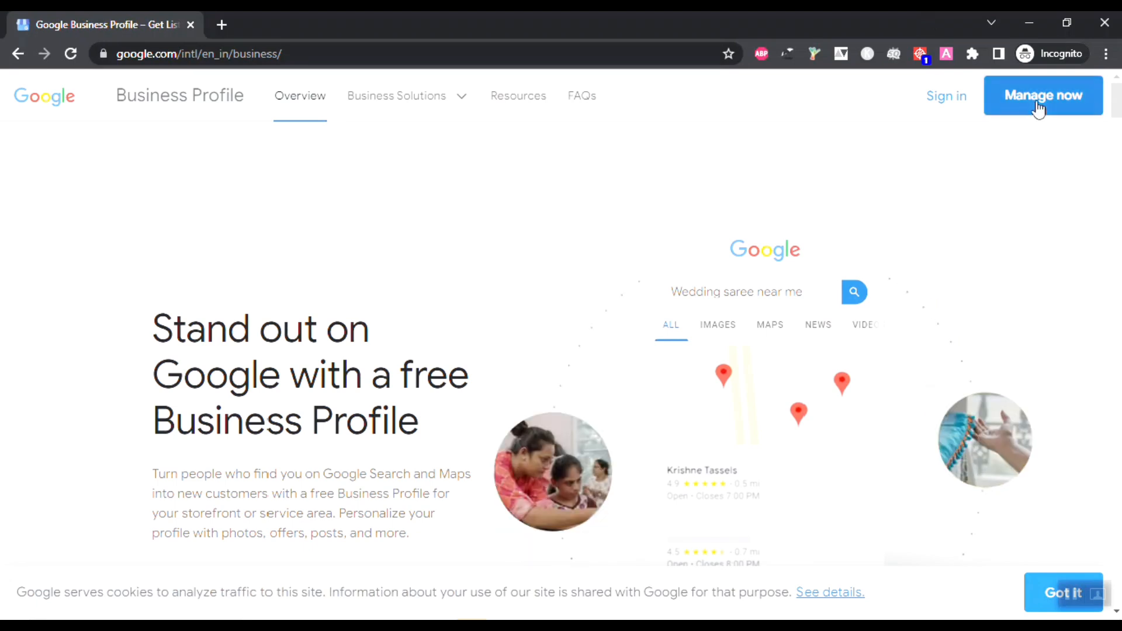
# Step: Choose Manage now to bring up the Google sign-in page in a new tab
pyautogui.click(958, 104)
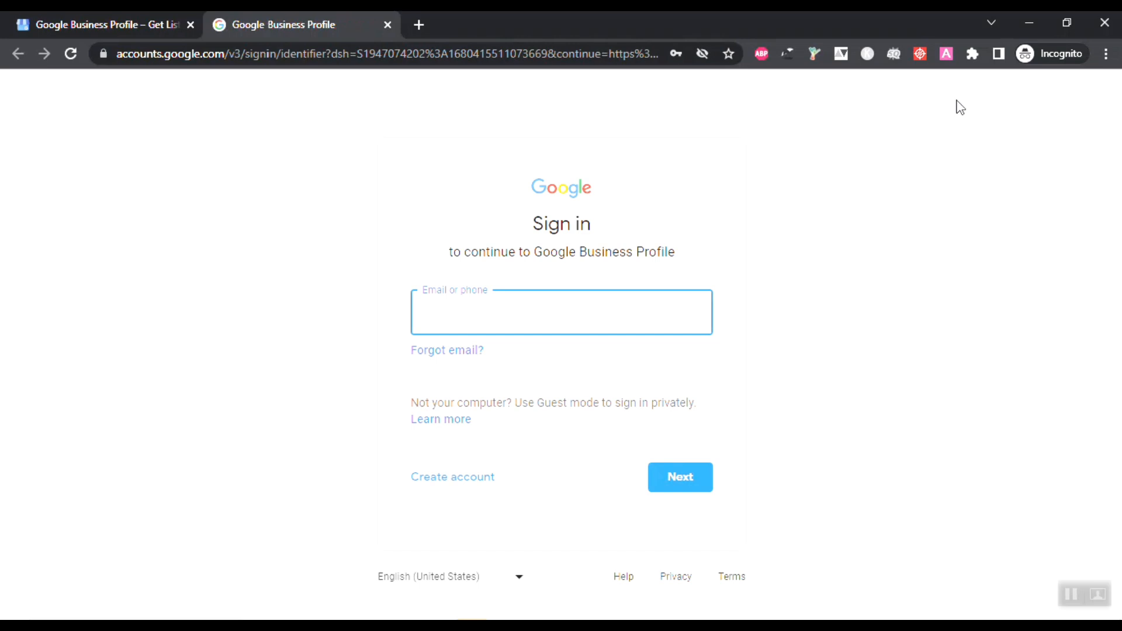
# Step: Sign in with the account e-mail and password to open the Business Profile Manager
pyautogui.click(435, 313)
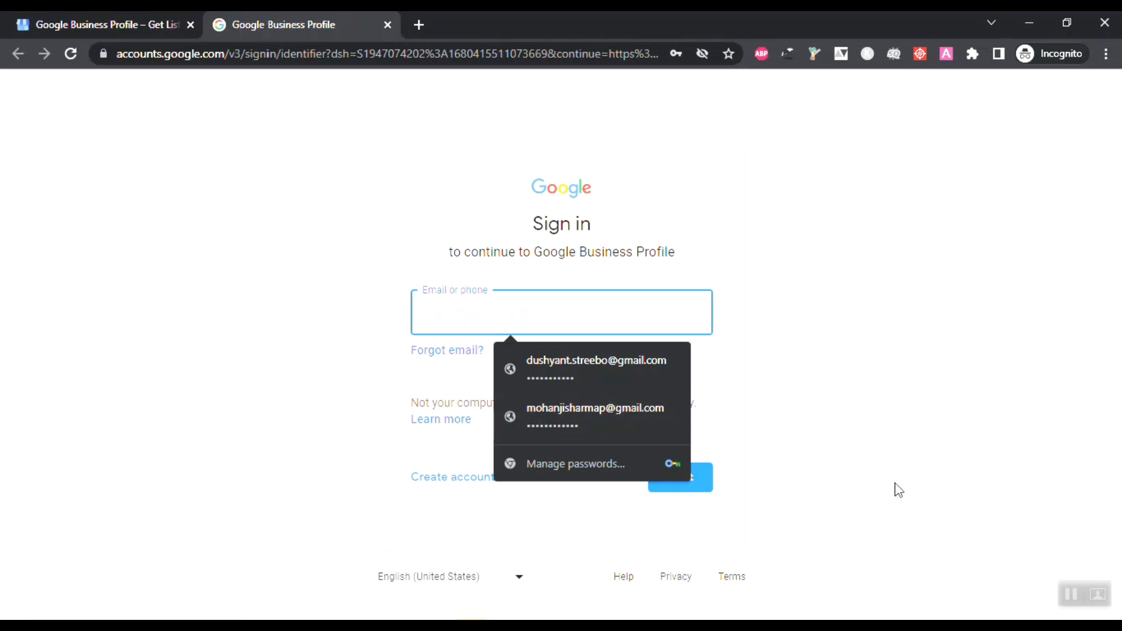
pyautogui.click(1071, 594)
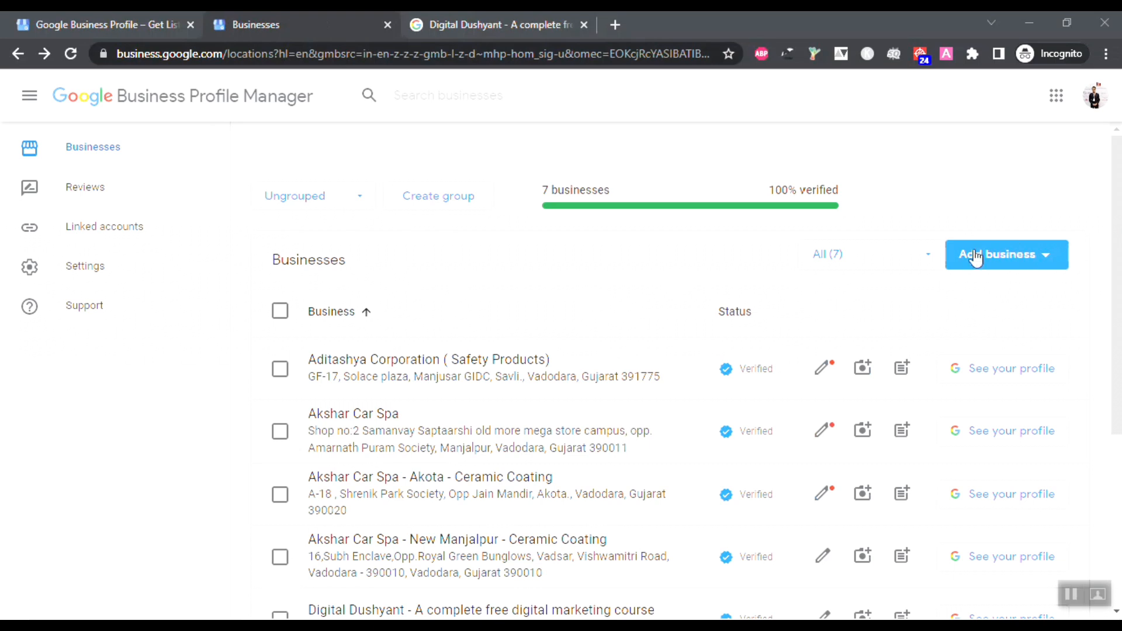
# Step: Choose Add single business from the Add business menu
pyautogui.click(980, 254)
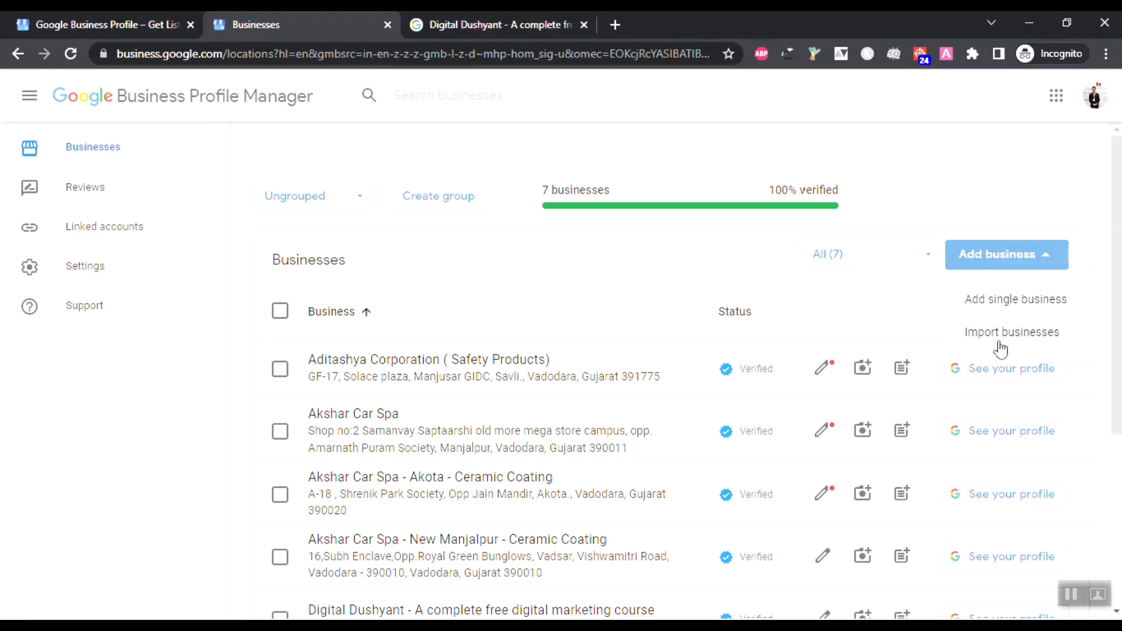
pyautogui.click(992, 308)
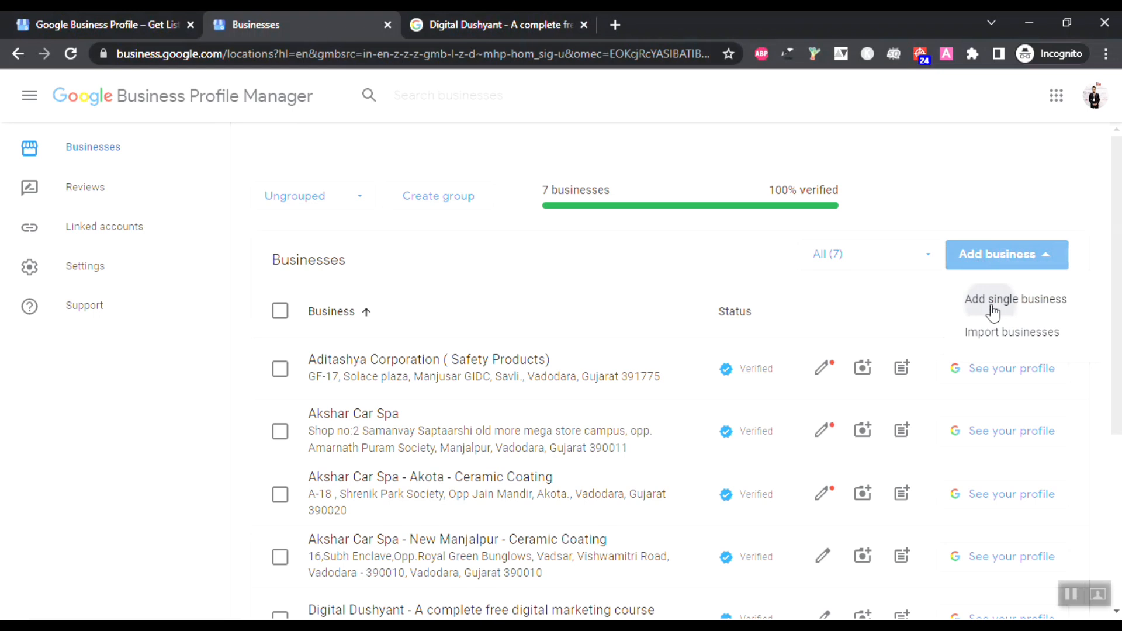
pyautogui.click(993, 312)
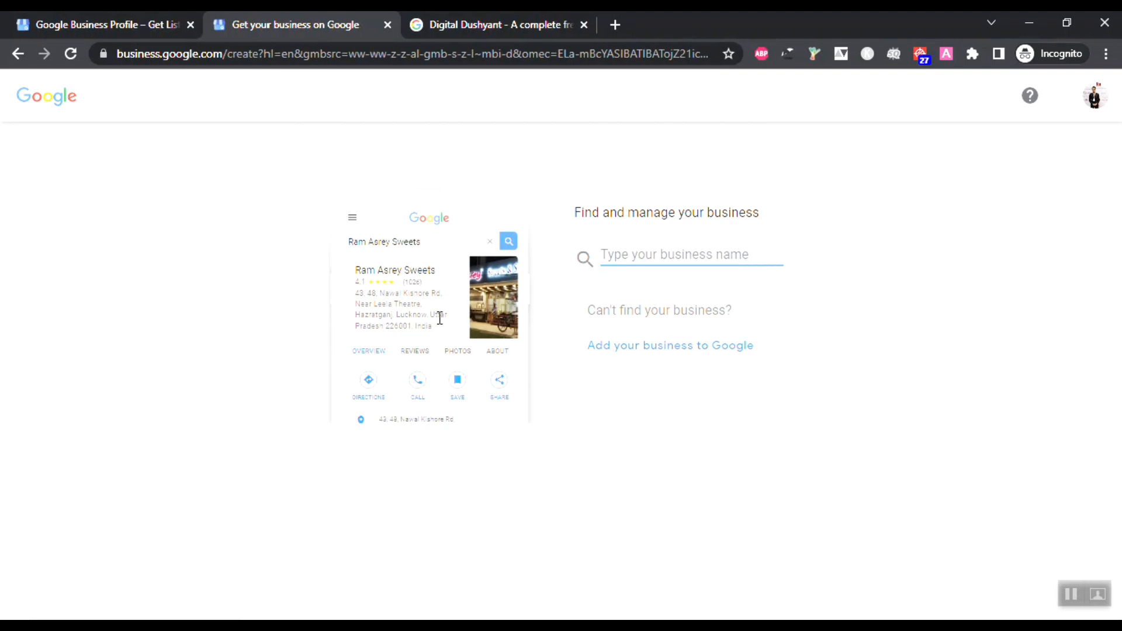
# Step: Search for 'digital dushyant' and create a new business with that name
pyautogui.moveTo(356, 268); pyautogui.dragTo(510, 426)
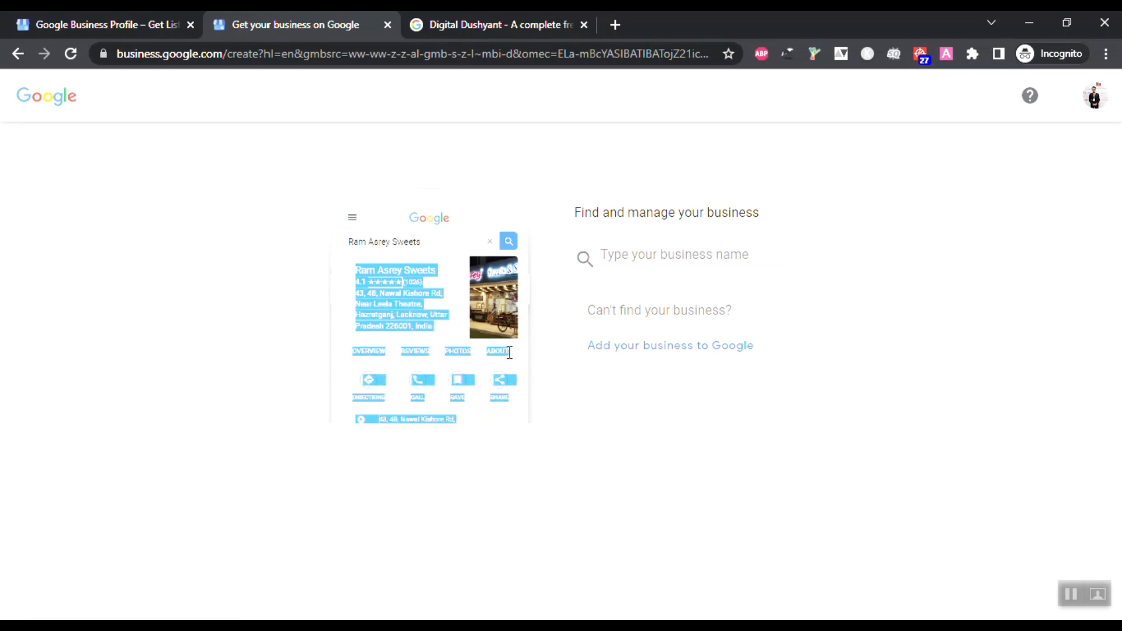
pyautogui.click(308, 168)
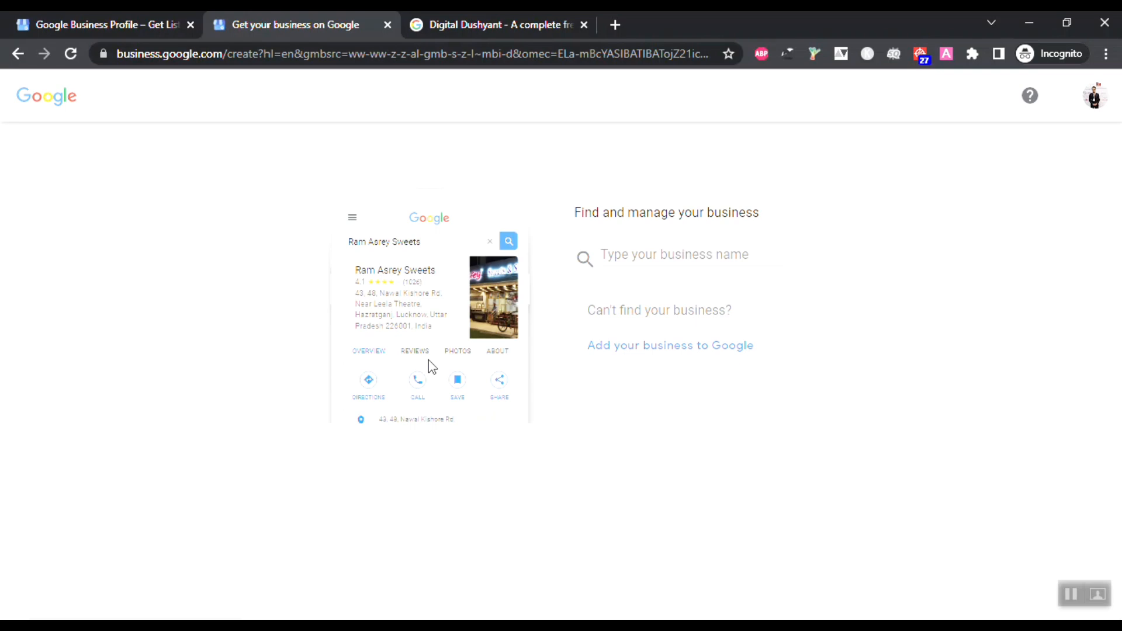
pyautogui.click(689, 260)
pyautogui.write('digital d')
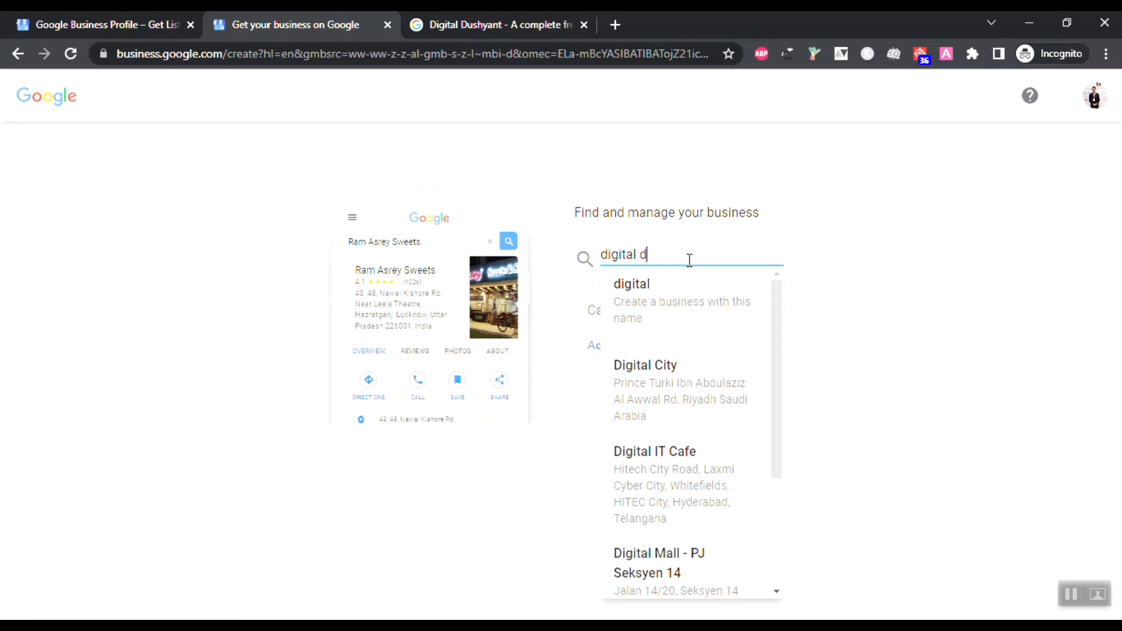
pyautogui.write('ushyant')
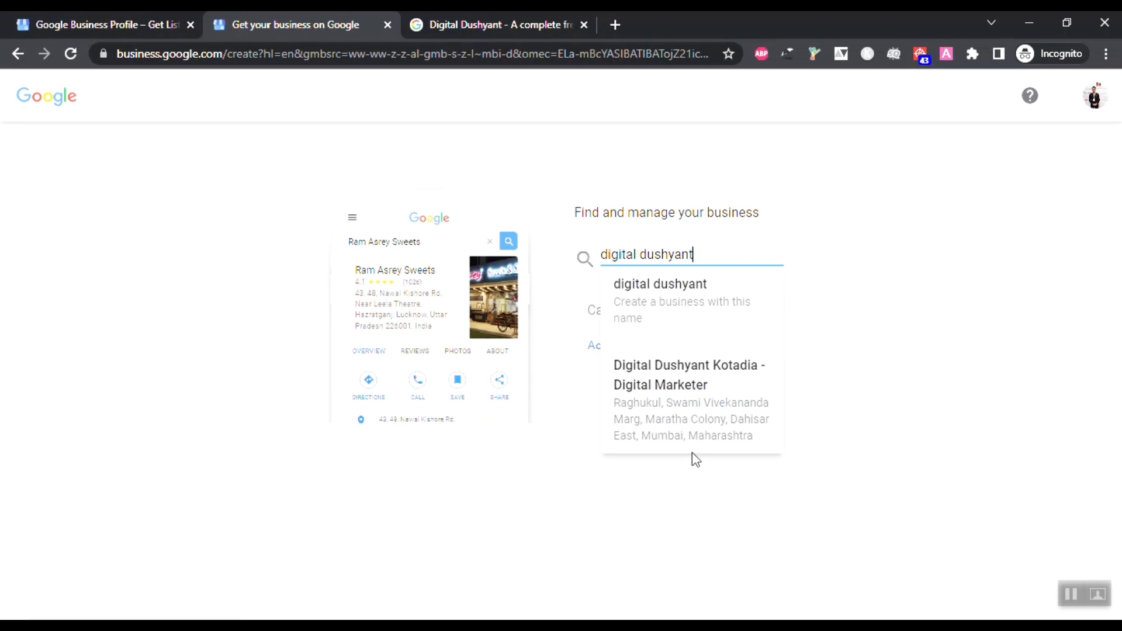
pyautogui.click(667, 291)
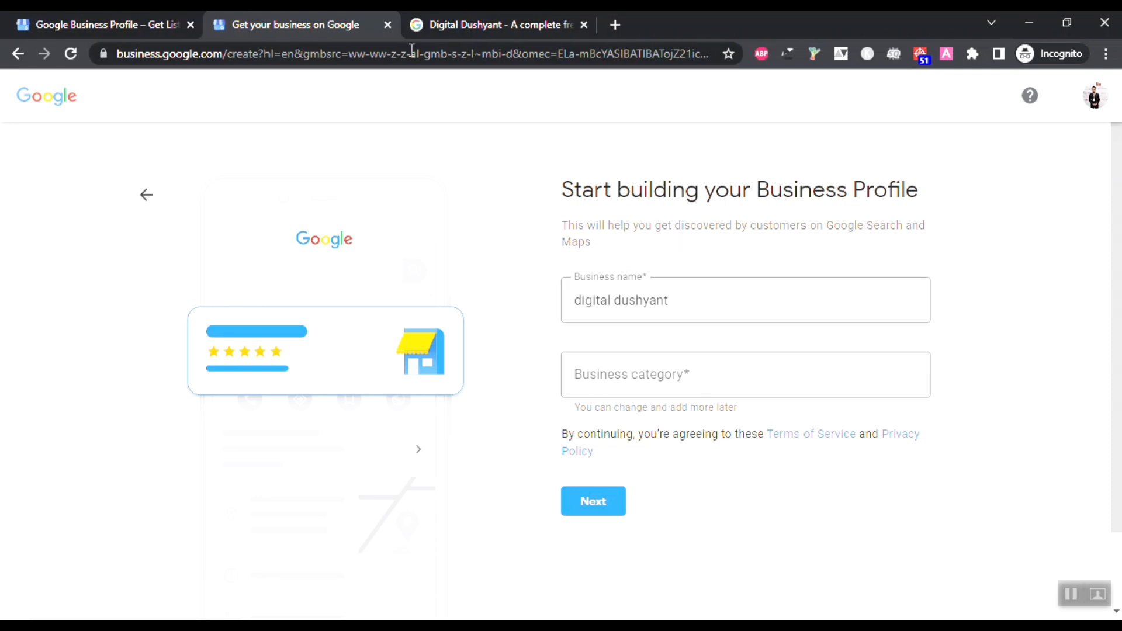
pyautogui.click(111, 25)
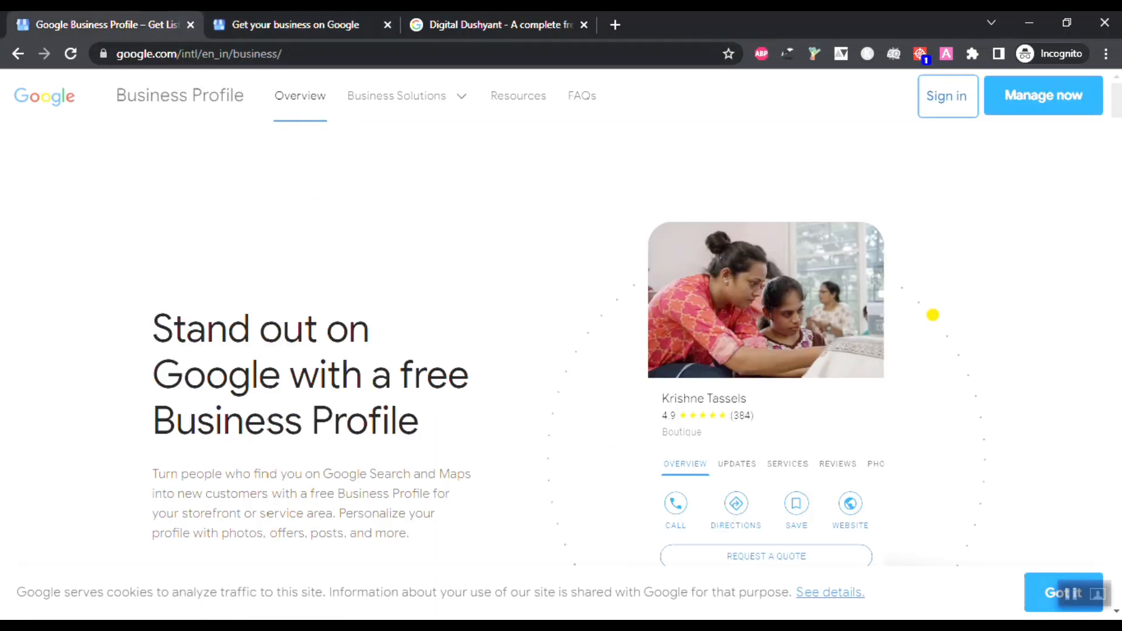
pyautogui.click(273, 29)
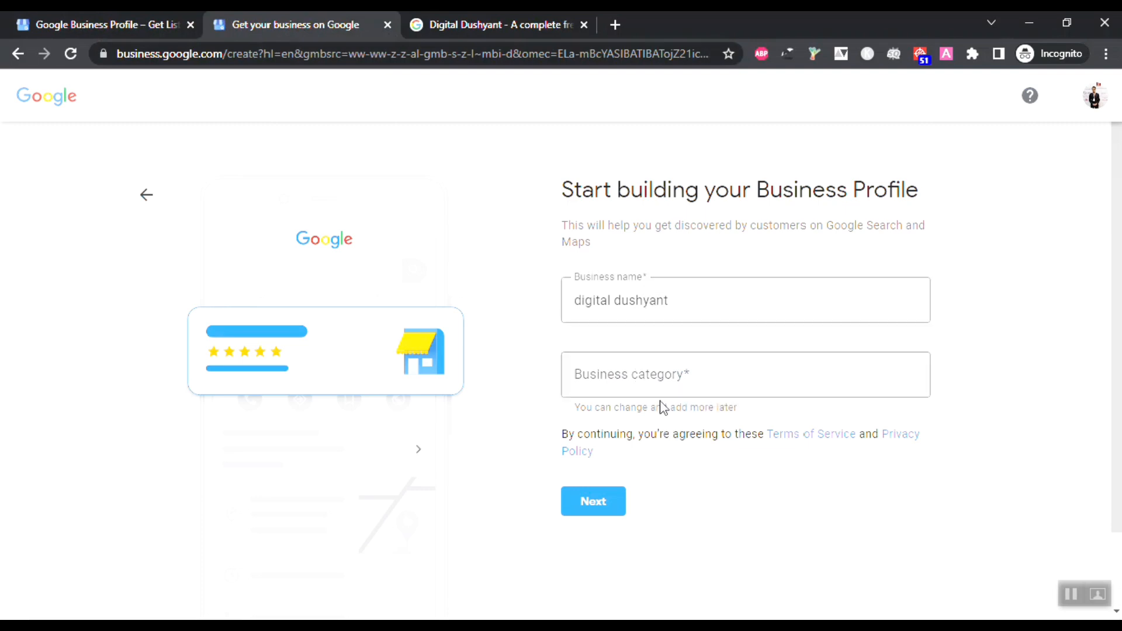
pyautogui.click(654, 376)
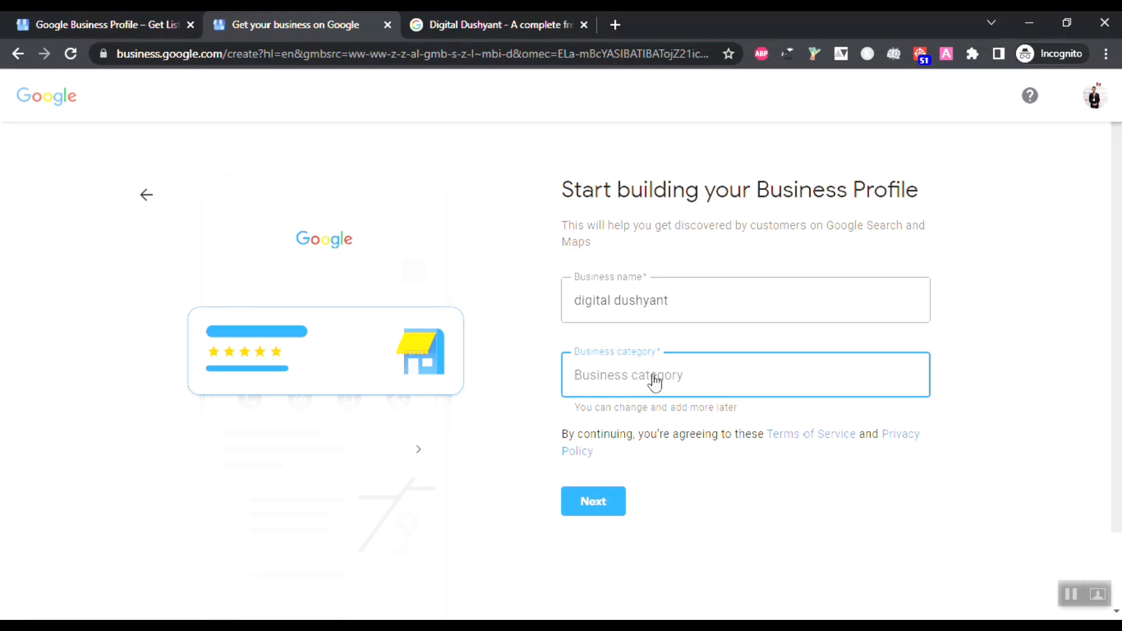
pyautogui.write('educatio')
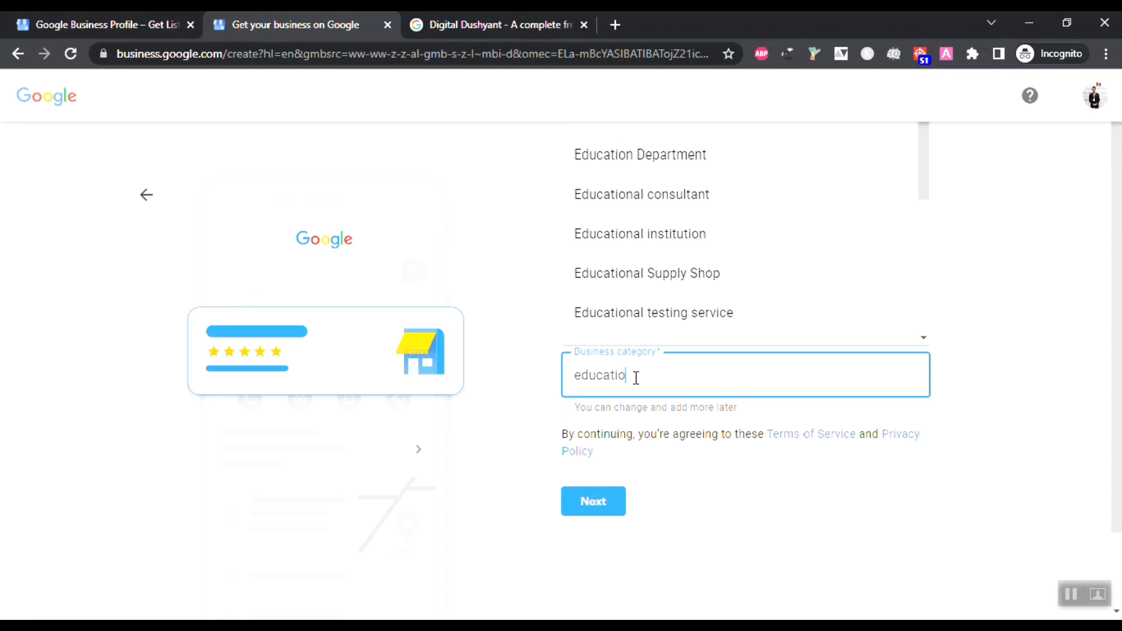
pyautogui.moveTo(632, 378); pyautogui.dragTo(521, 366)
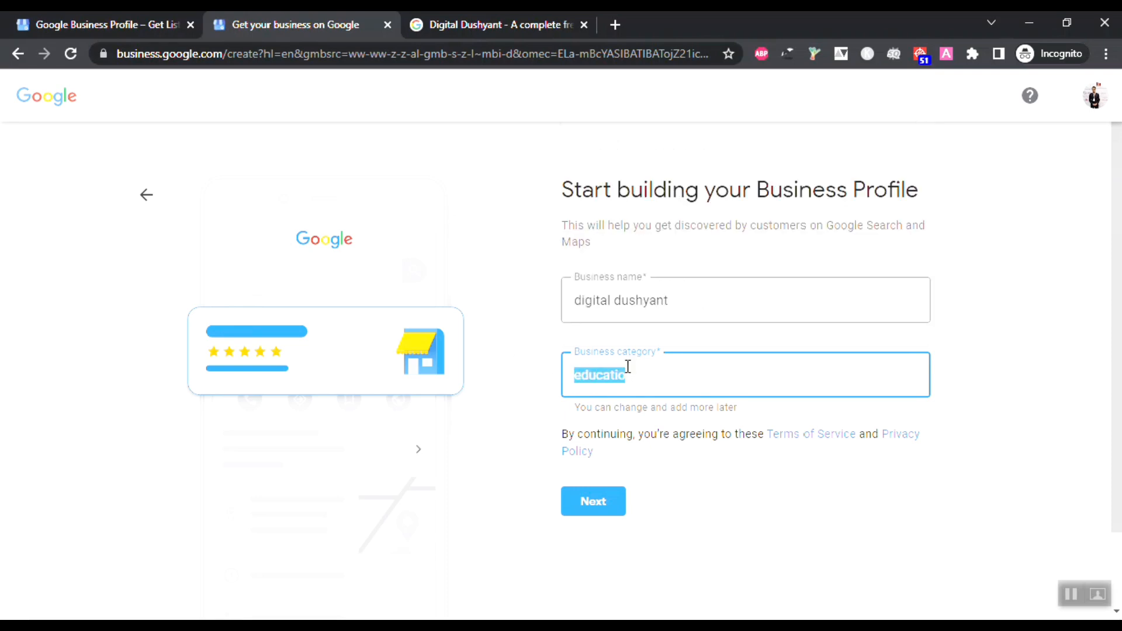
pyautogui.press('BackSpace')
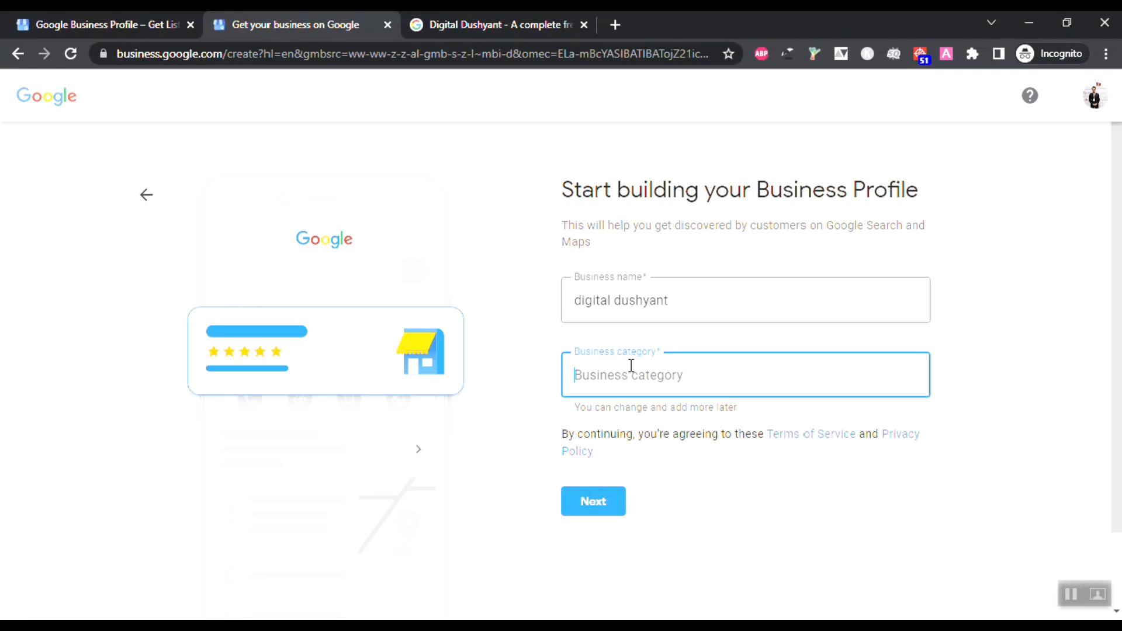
pyautogui.write('clinic')
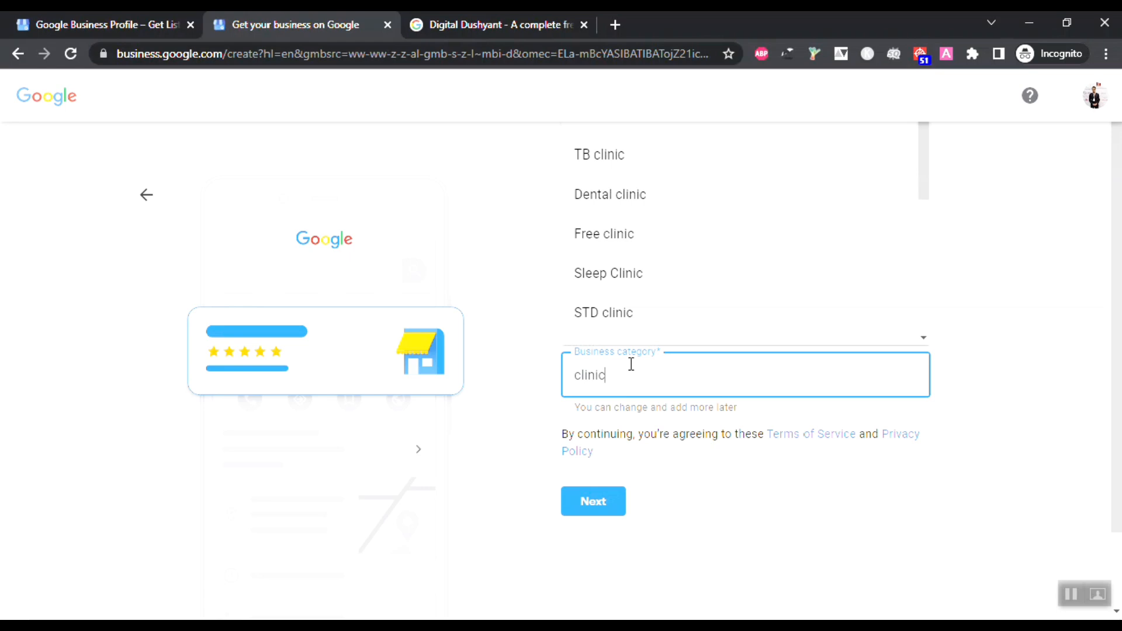
pyautogui.scroll(-5, 654, 240)
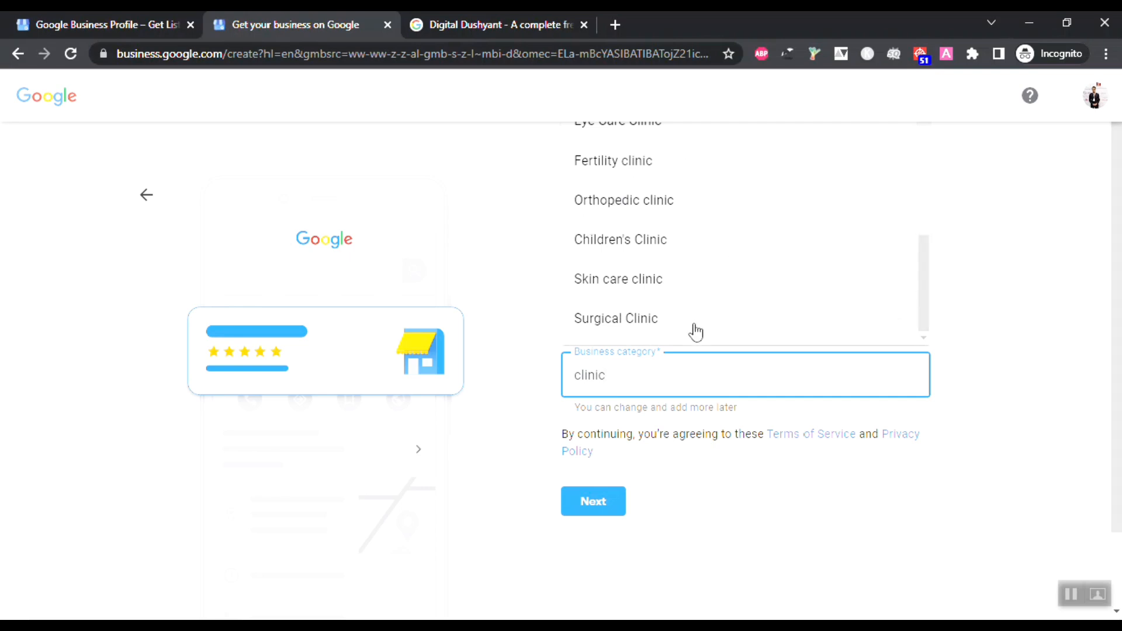
pyautogui.moveTo(664, 363); pyautogui.dragTo(566, 358)
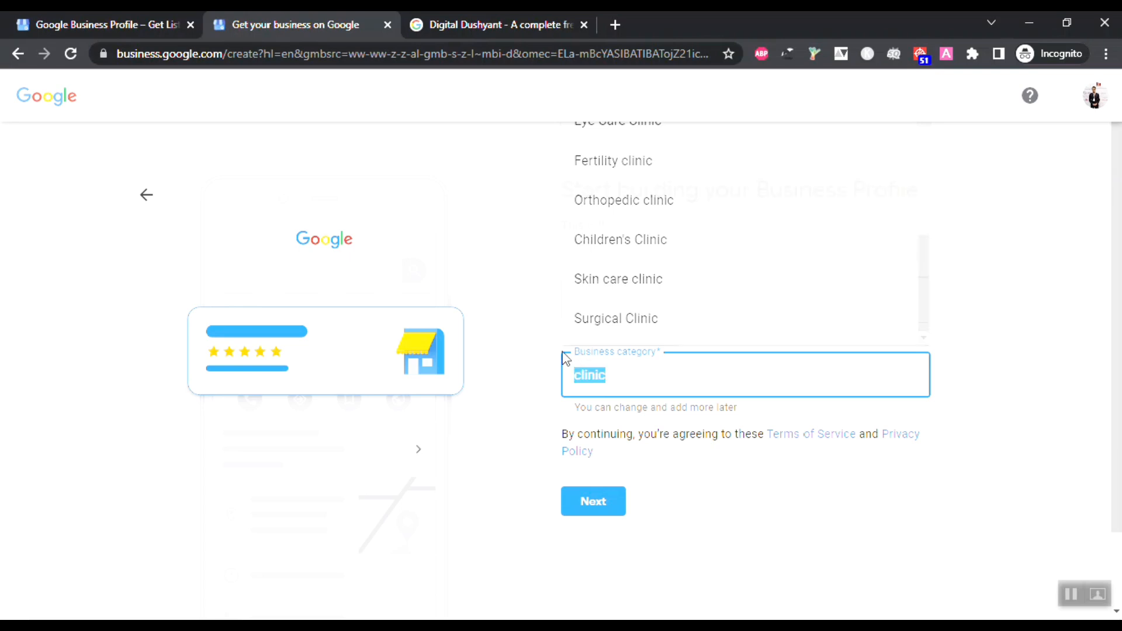
pyautogui.press('BackSpace')
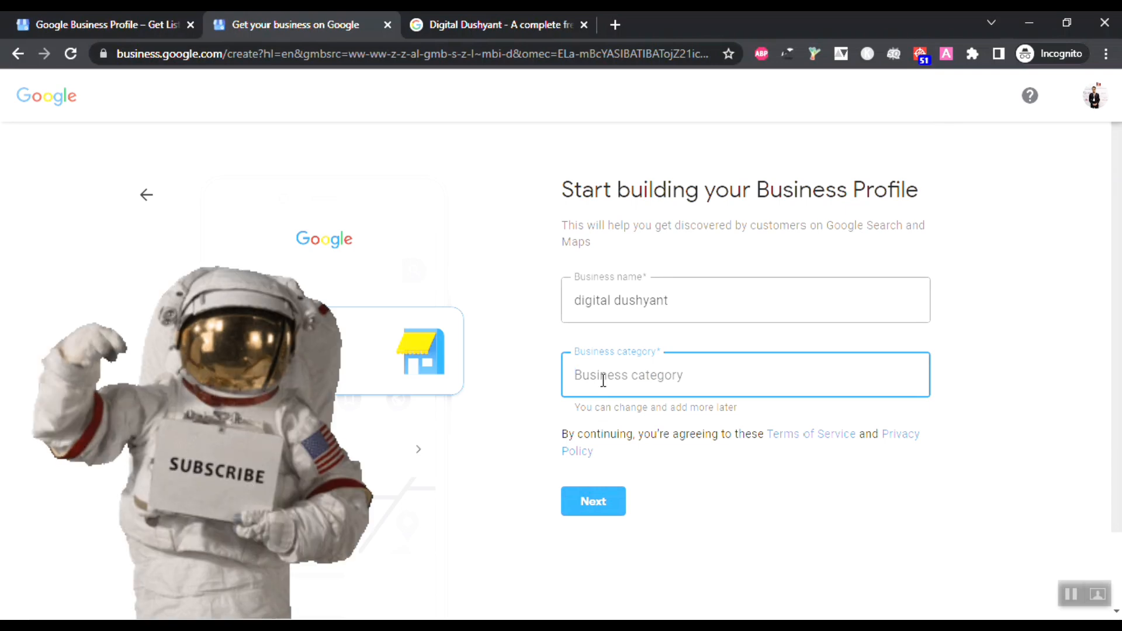
# Step: Pick Educational consultant as category, rename the business 'Digital dushyant', and continue
pyautogui.write('ed')
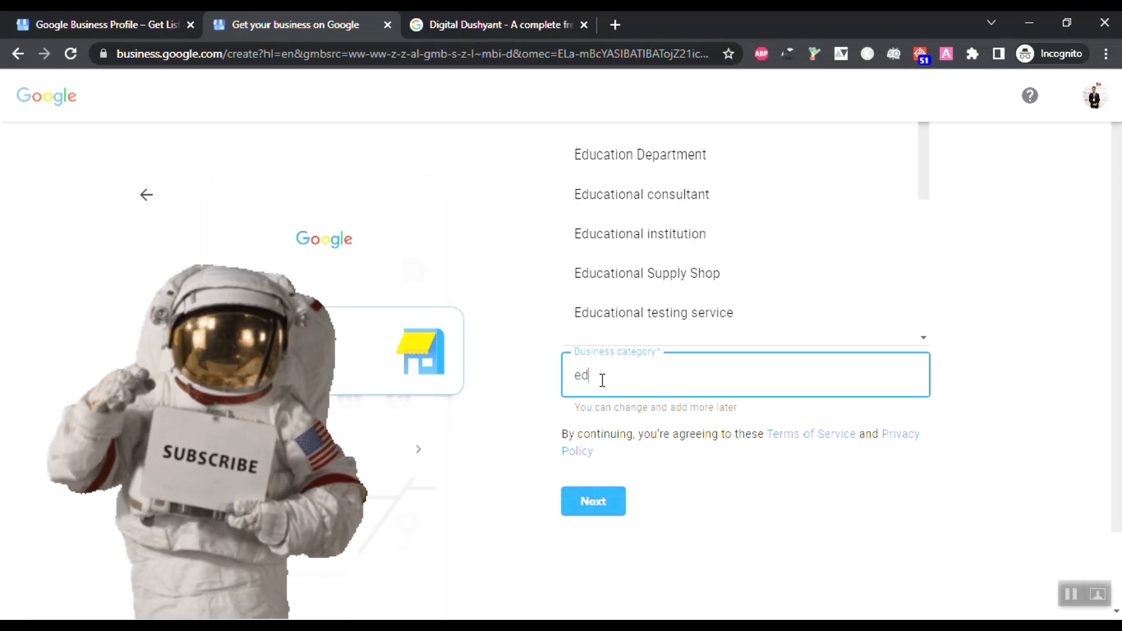
pyautogui.click(688, 198)
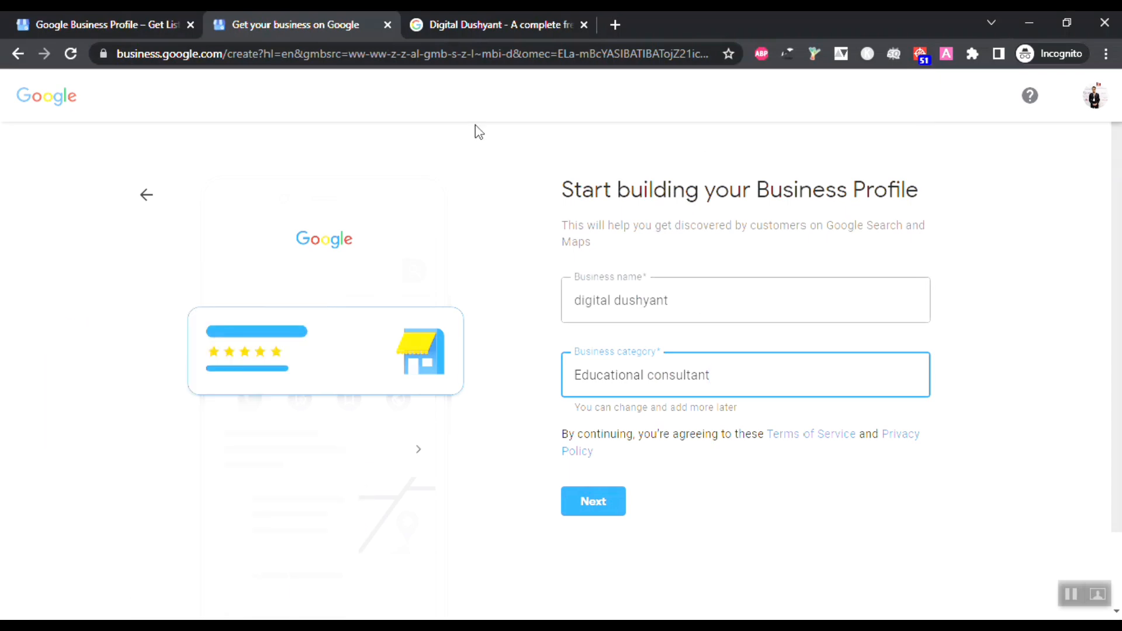
pyautogui.click(583, 303)
pyautogui.press('BackSpace')
pyautogui.write('D')
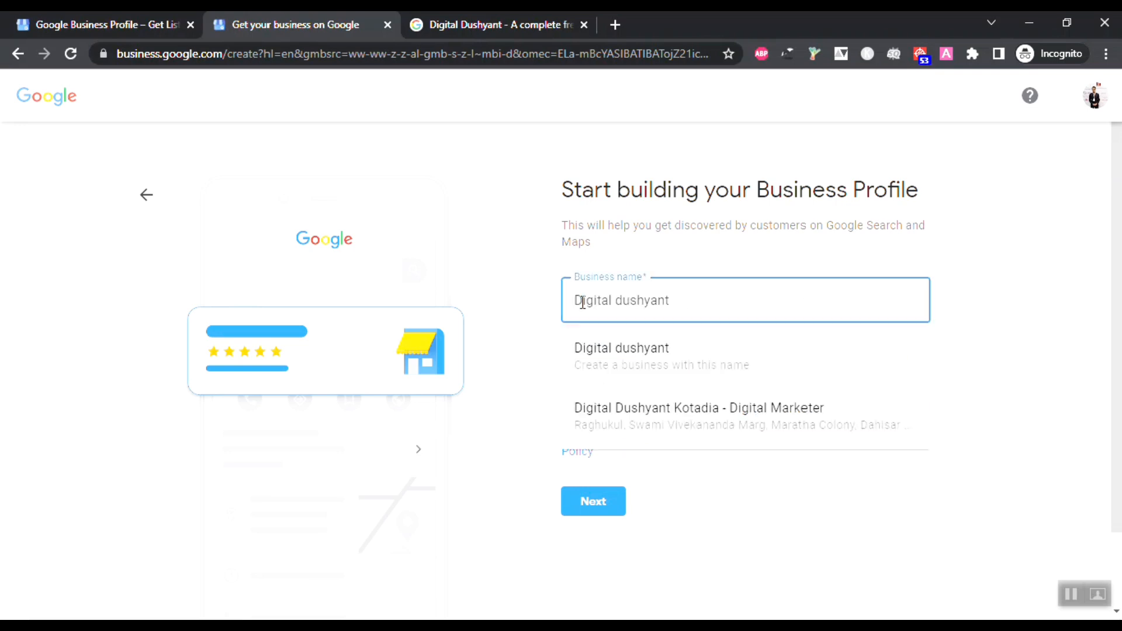
pyautogui.click(1067, 323)
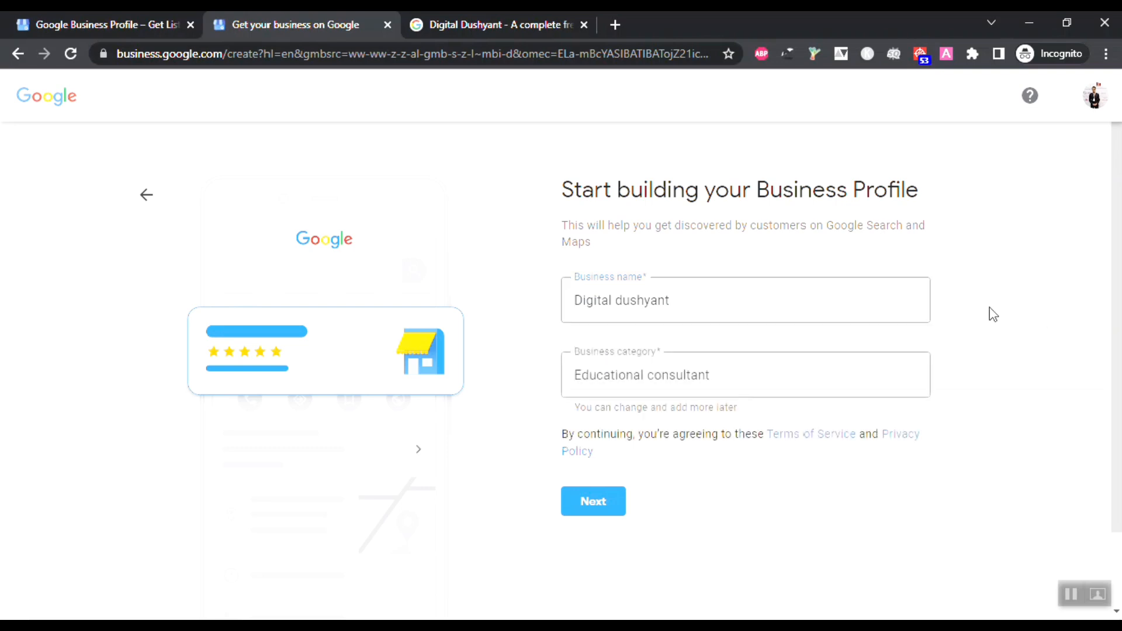
pyautogui.click(607, 504)
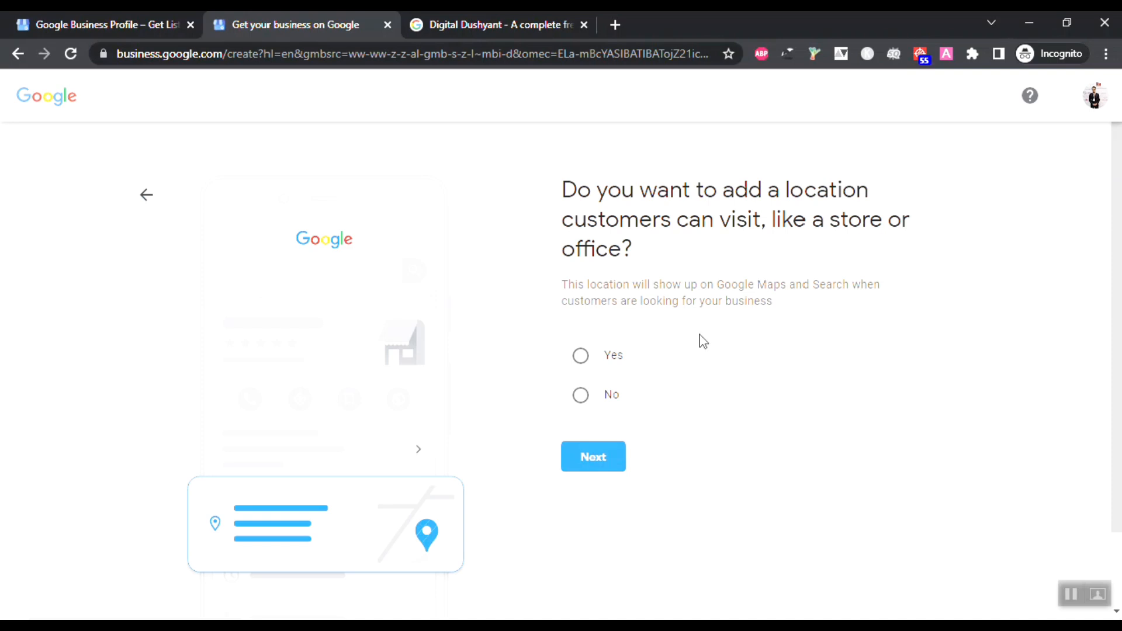
# Step: Answer yes to adding a location customers can visit and continue to the address form
pyautogui.click(582, 356)
pyautogui.click(604, 457)
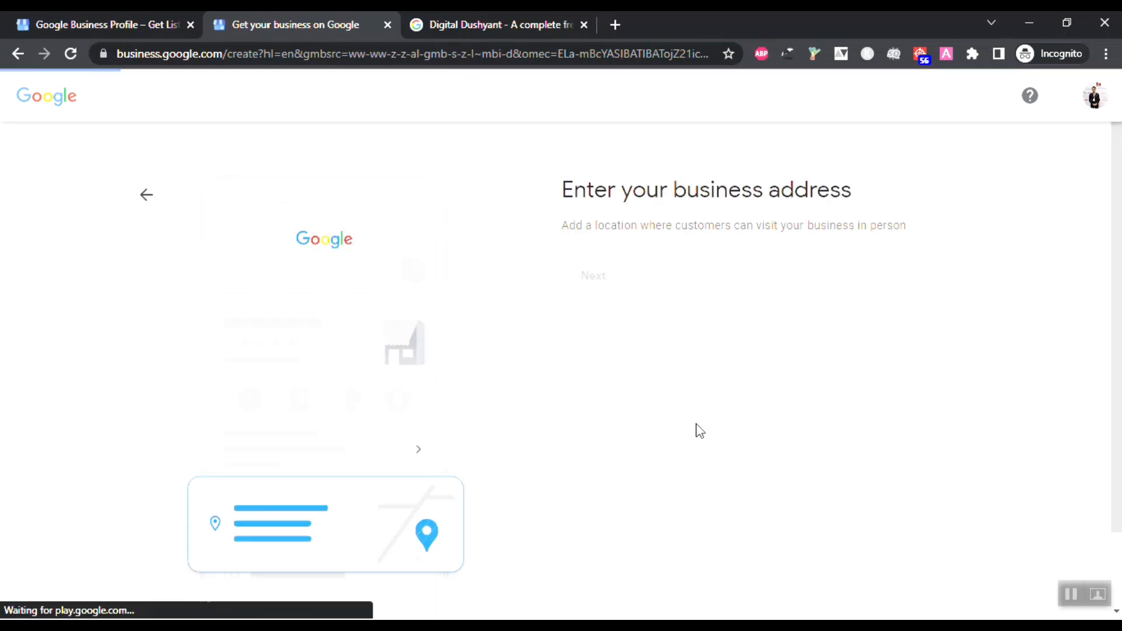
pyautogui.scroll(-1, 696, 332)
pyautogui.click(694, 329)
pyautogui.scroll(1, 700, 330)
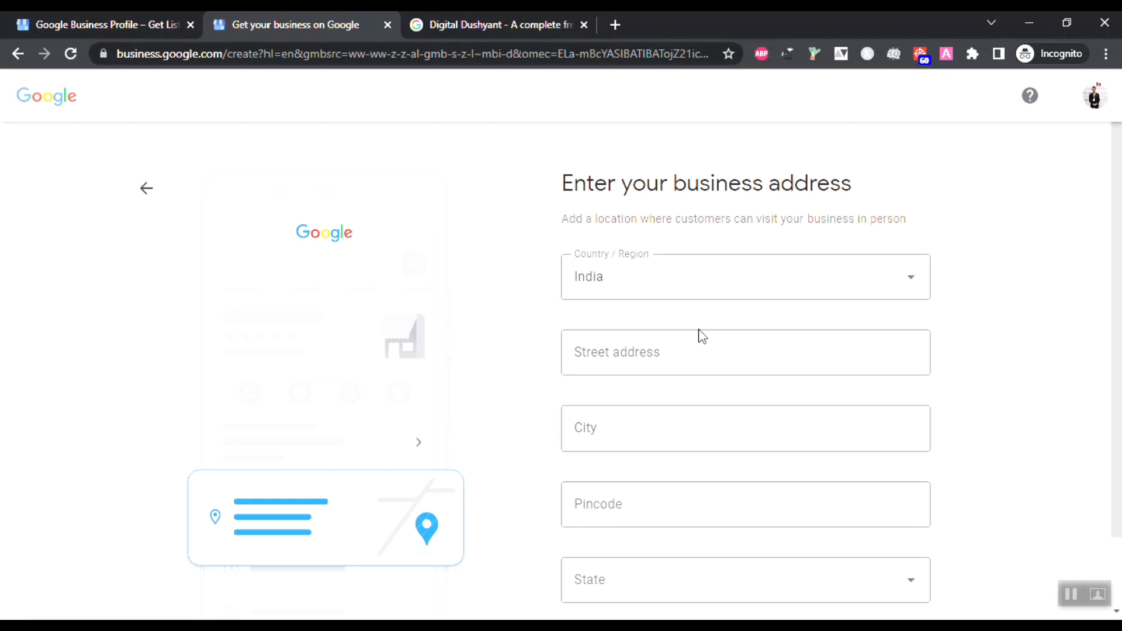
# Step: Enter the business street address, completing it with 'Navrangpura Ahmedabad'
pyautogui.click(701, 361)
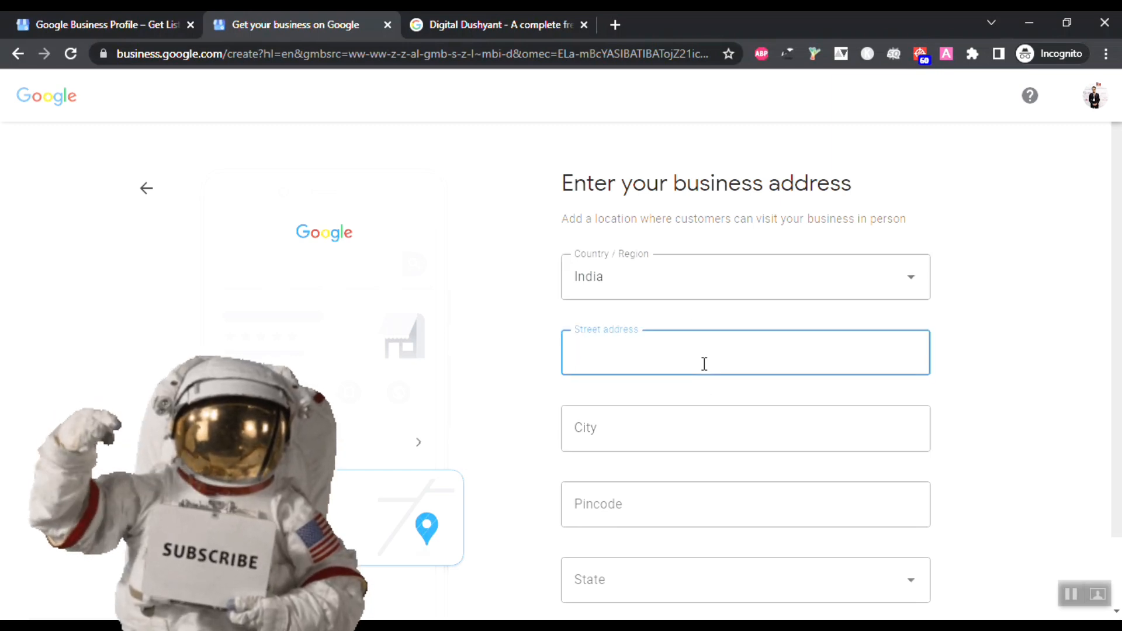
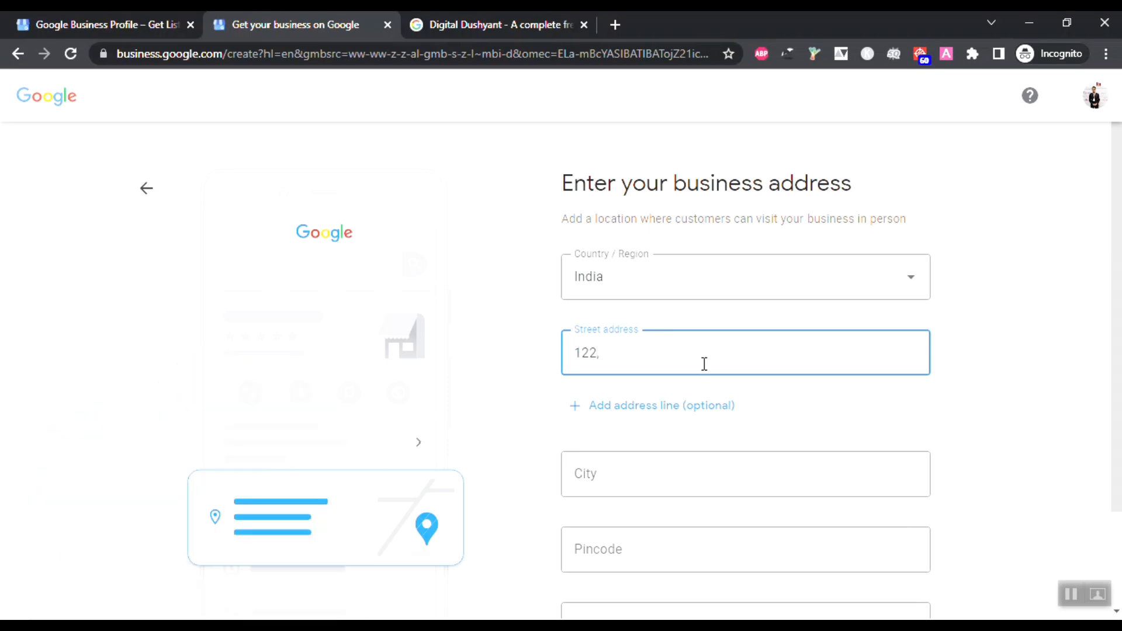
pyautogui.click(574, 353)
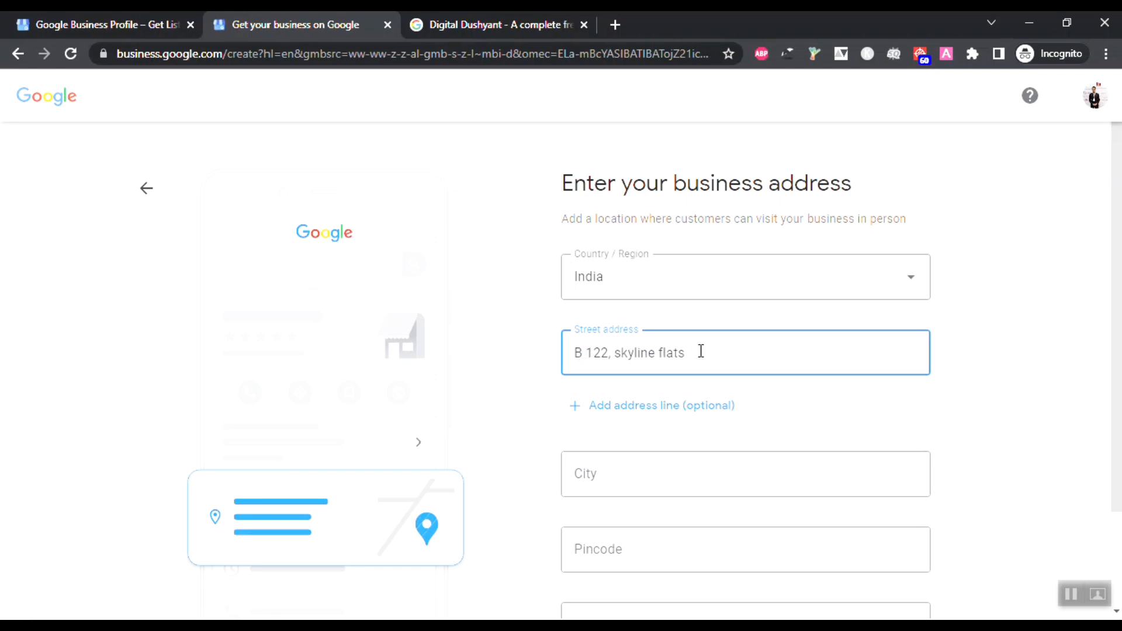
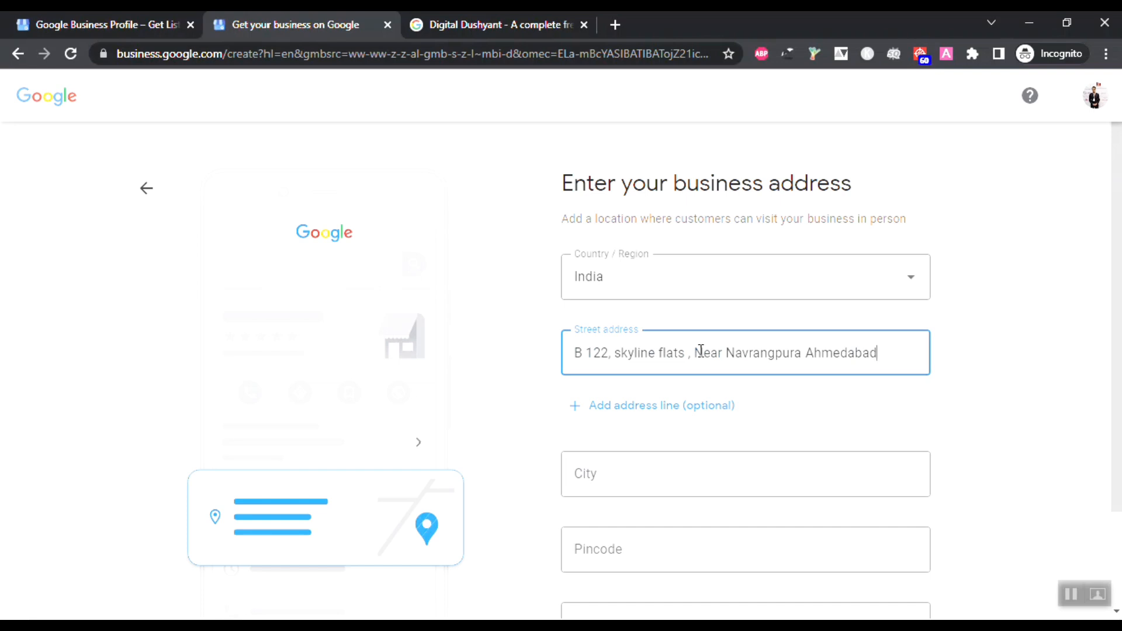
pyautogui.scroll(-1, 647, 413)
pyautogui.click(617, 392)
# Step: Fill in city Ahmedabad, the pincode, and Gujarat as the state
pyautogui.write('Ahmedabad')
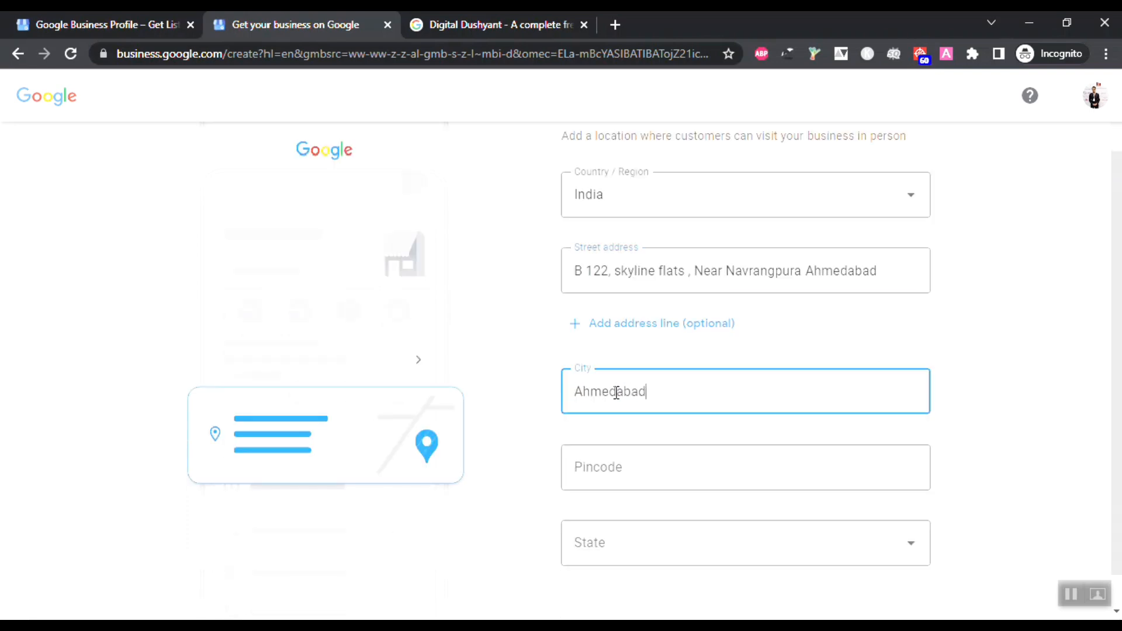
pyautogui.click(627, 453)
pyautogui.write('380007')
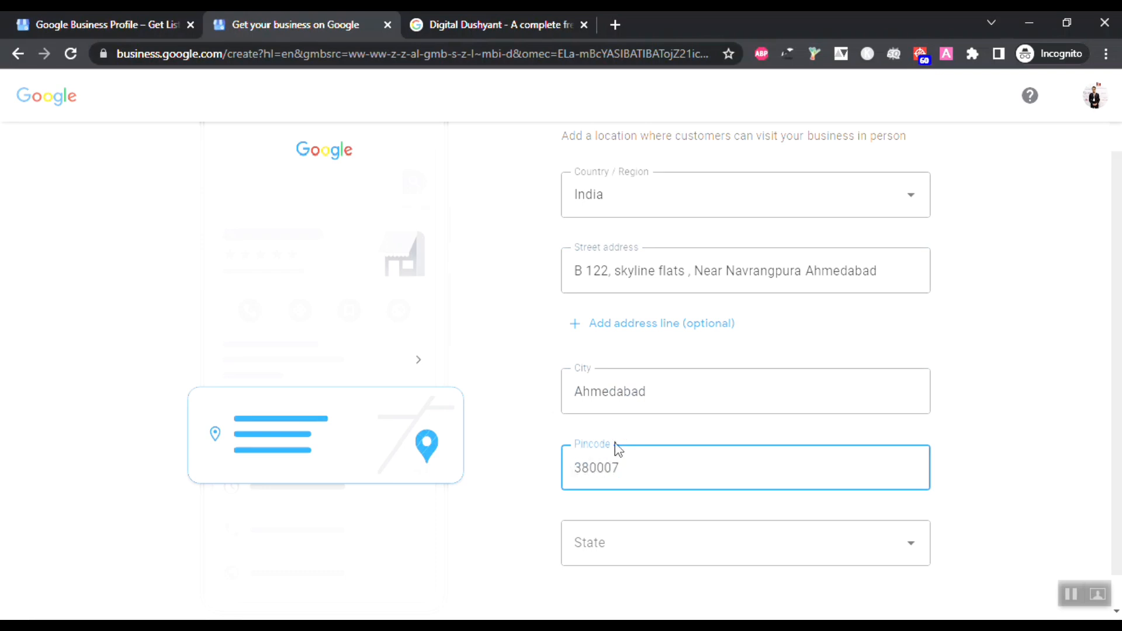
pyautogui.scroll(-1, 614, 451)
pyautogui.click(586, 501)
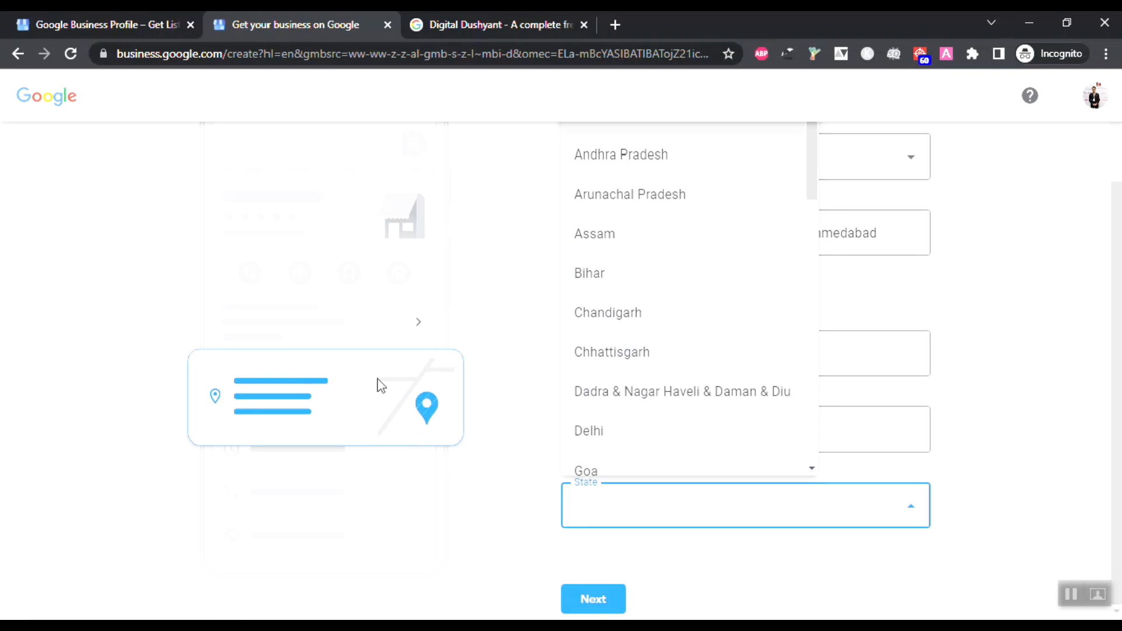
pyautogui.scroll(-5, 752, 303)
pyautogui.scroll(1, 752, 305)
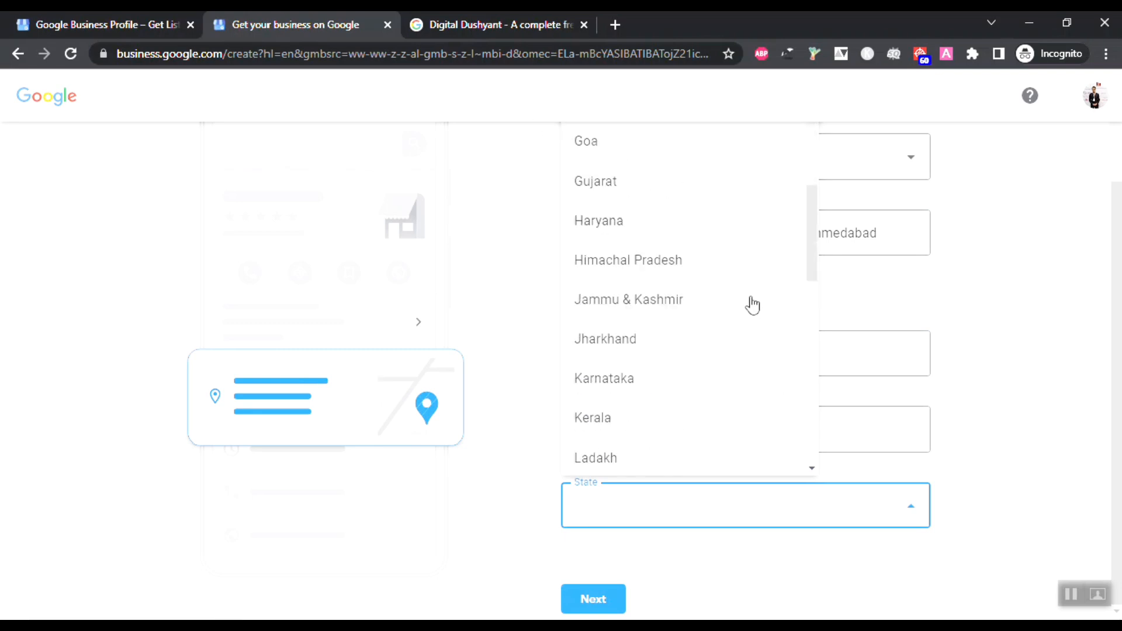
pyautogui.click(642, 188)
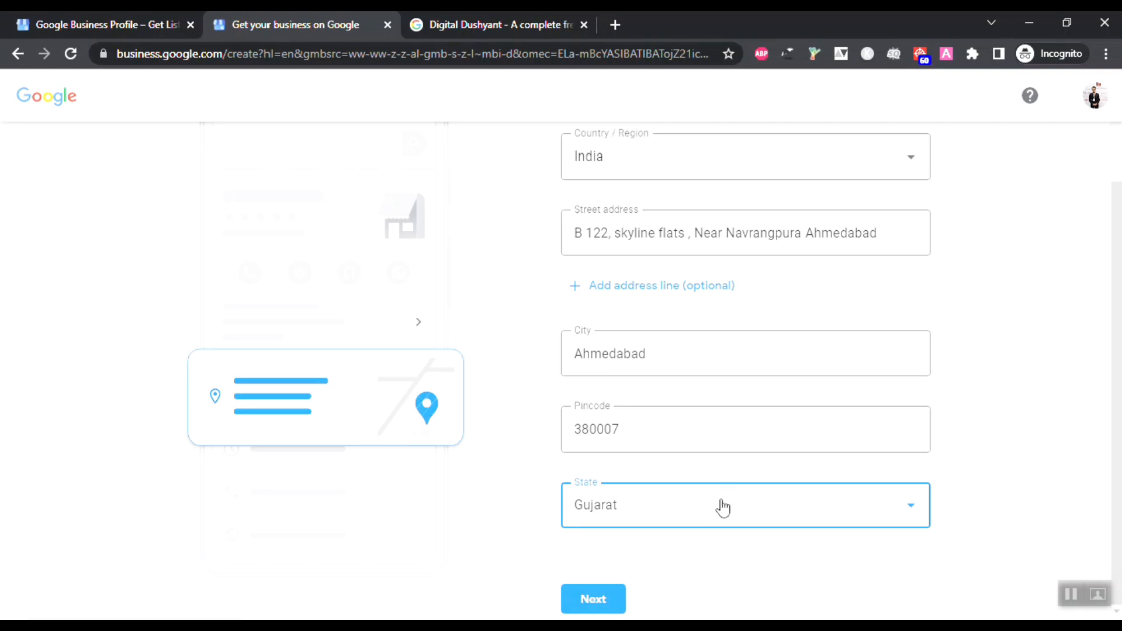
# Step: Submit the address, drag the map pin onto Navrangpura, dismiss the location prompt, and continue
pyautogui.click(583, 600)
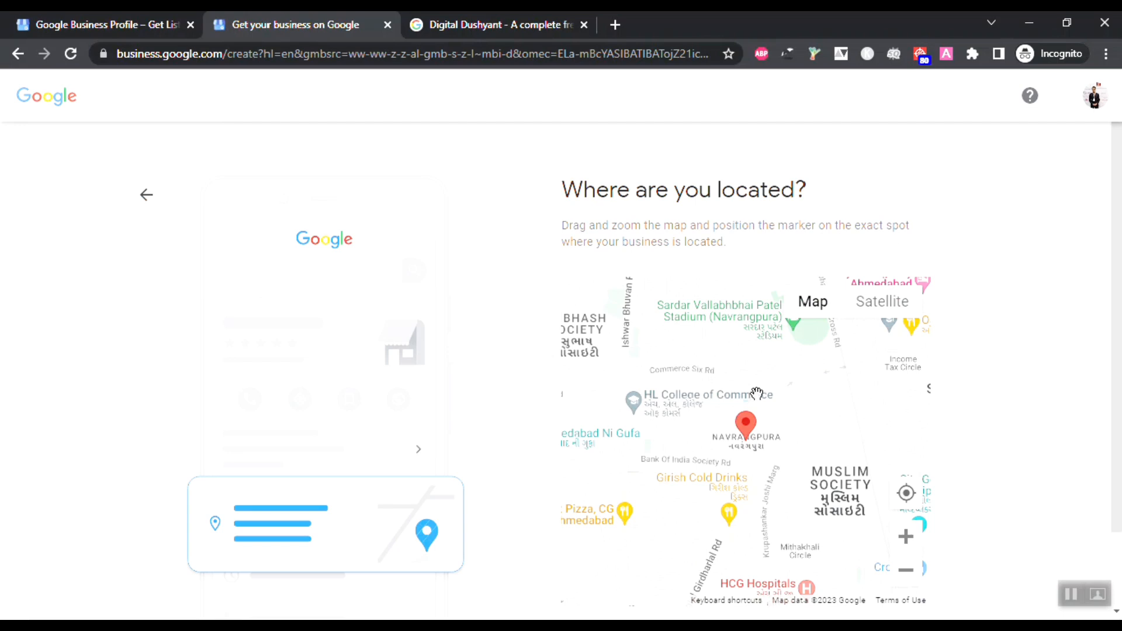
pyautogui.scroll(-1, 971, 396)
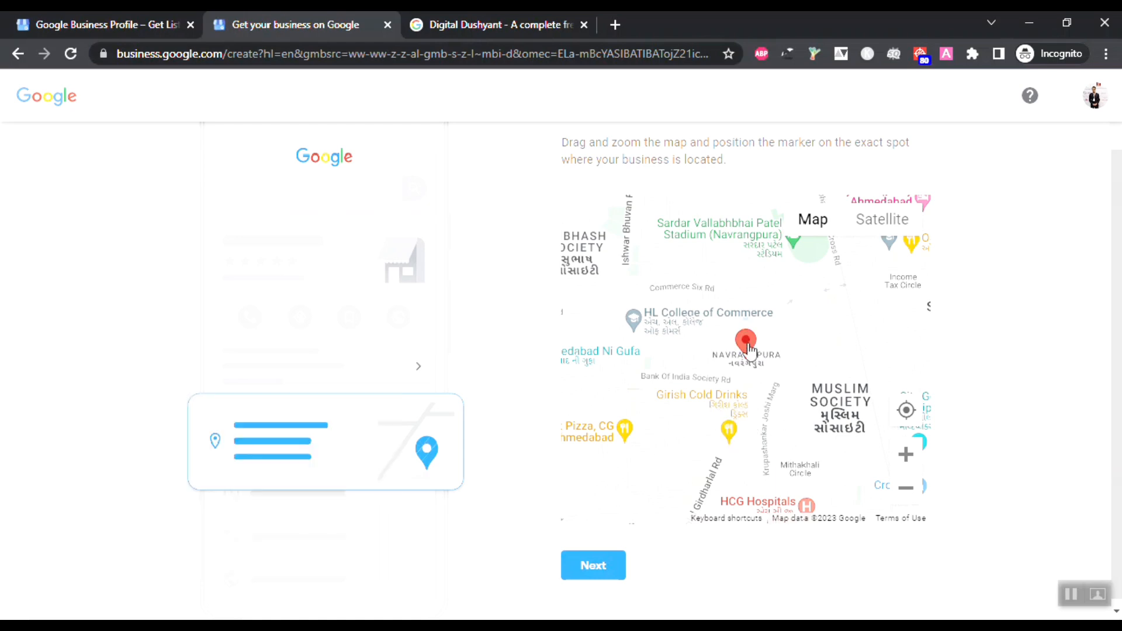
pyautogui.moveTo(750, 350); pyautogui.dragTo(739, 413)
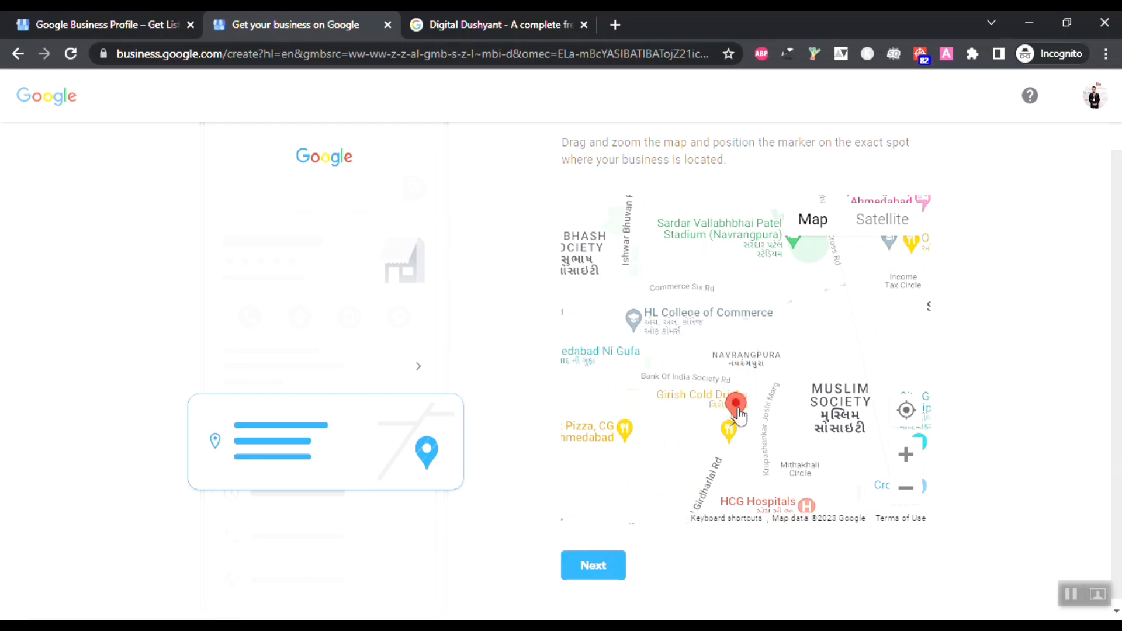
pyautogui.click(906, 411)
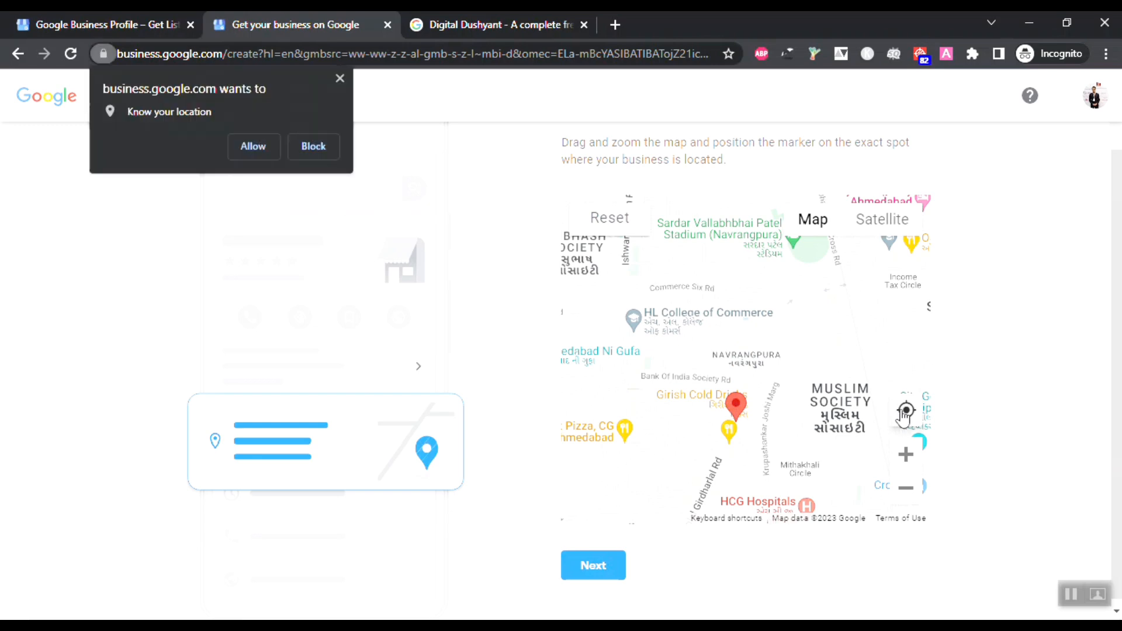
pyautogui.click(340, 79)
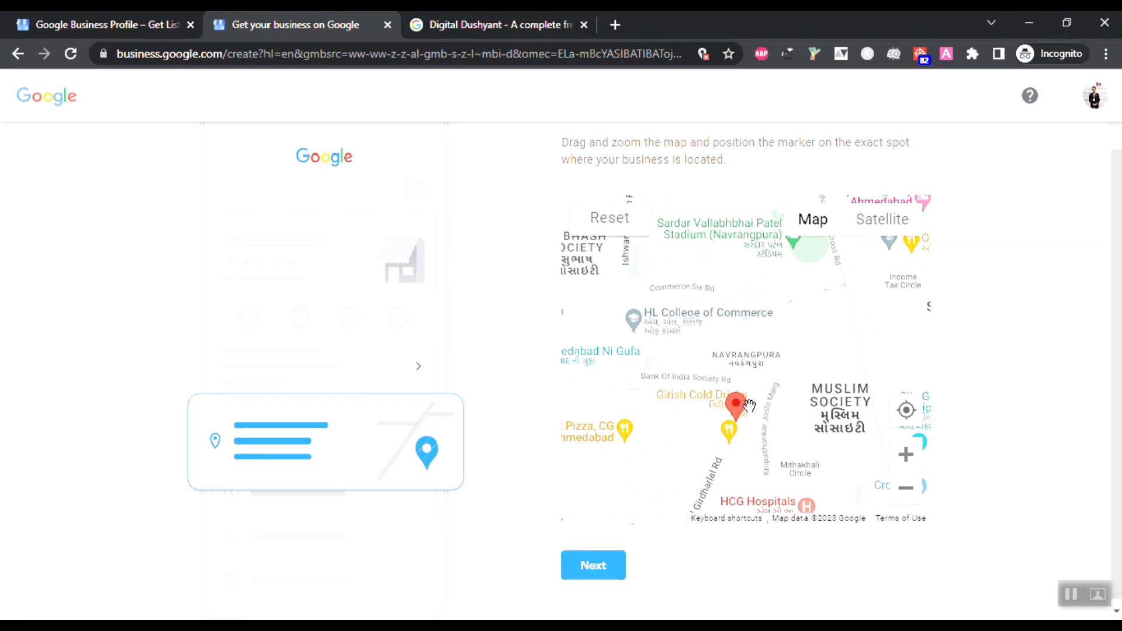
pyautogui.moveTo(735, 411)
pyautogui.mouseDown()
pyautogui.moveTo(730, 376)
pyautogui.moveTo(745, 343)
pyautogui.mouseUp()
pyautogui.click(593, 565)
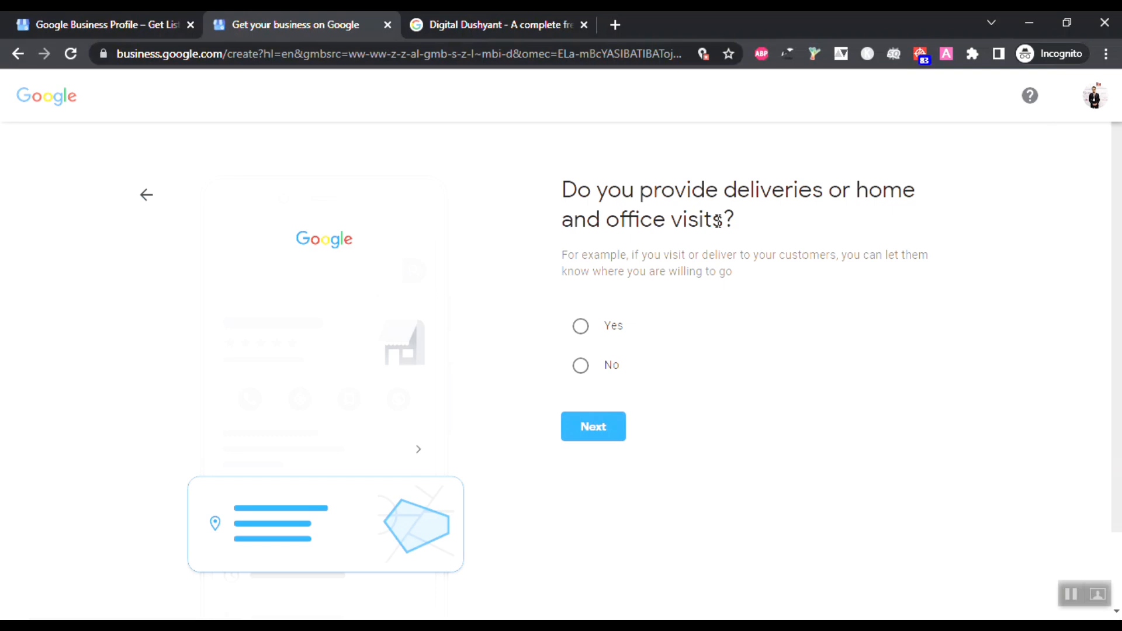
# Step: Confirm the business offers deliveries or visits and add Ahmedabad as a service area
pyautogui.click(613, 336)
pyautogui.click(598, 433)
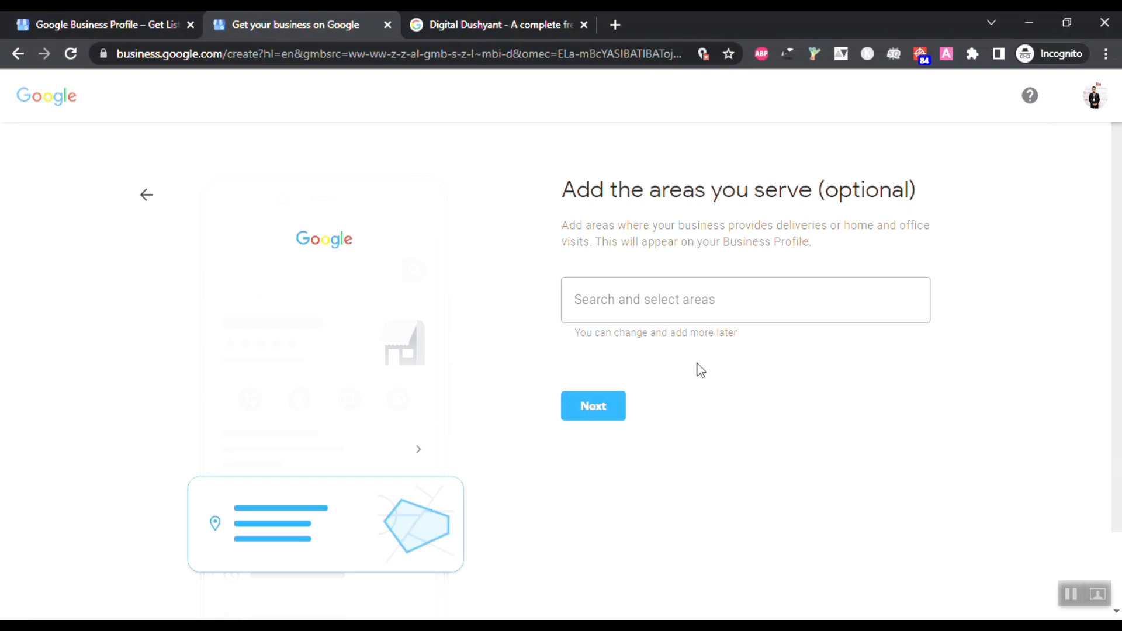
pyautogui.click(662, 309)
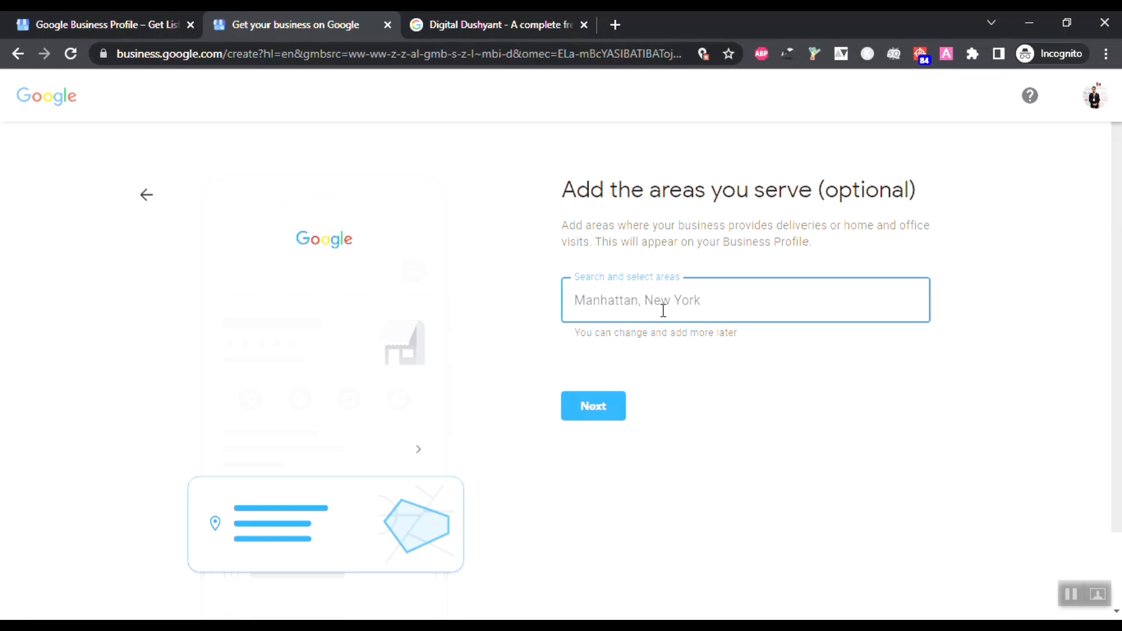
pyautogui.write('Ahmmeda')
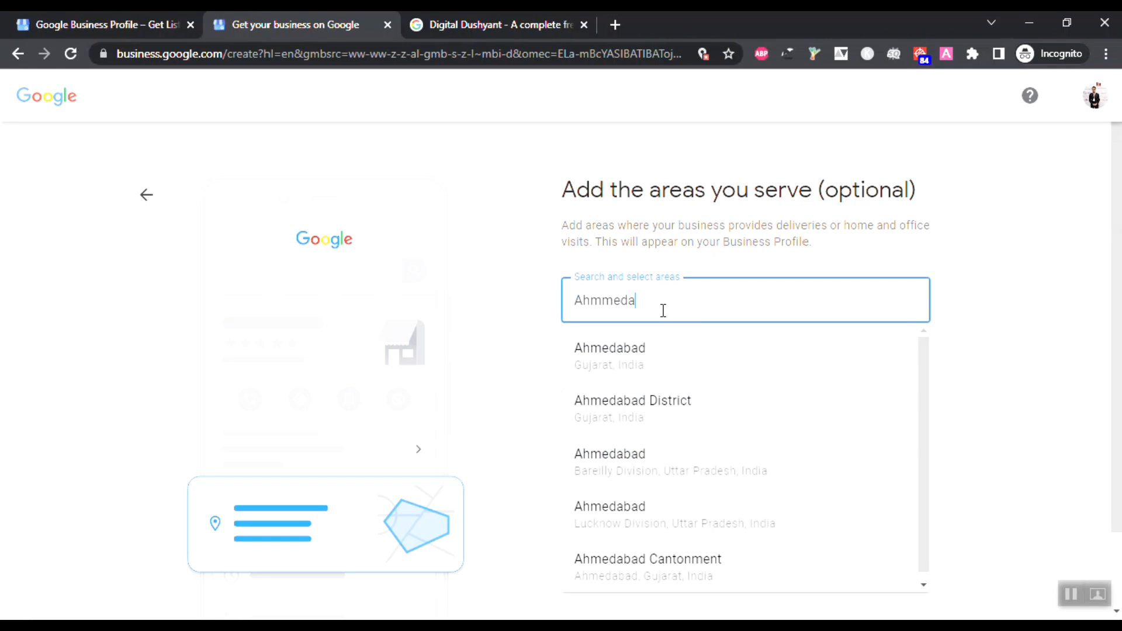
pyautogui.click(618, 349)
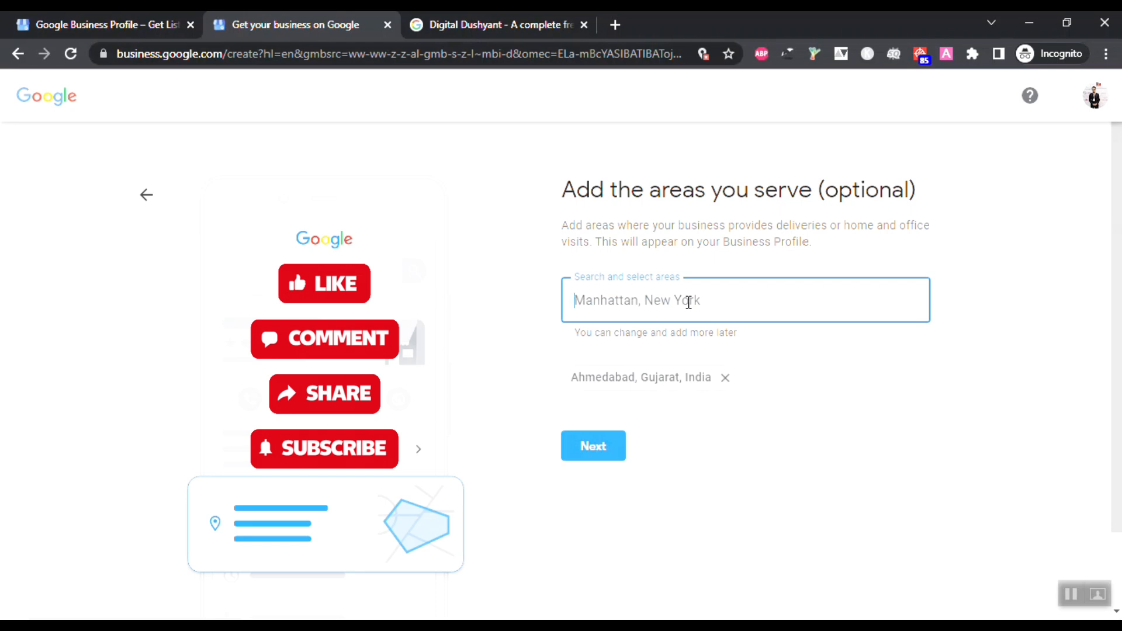
# Step: Add Vadodara, Mehsana and Gandhinagar as further service areas and continue
pyautogui.write('Vad')
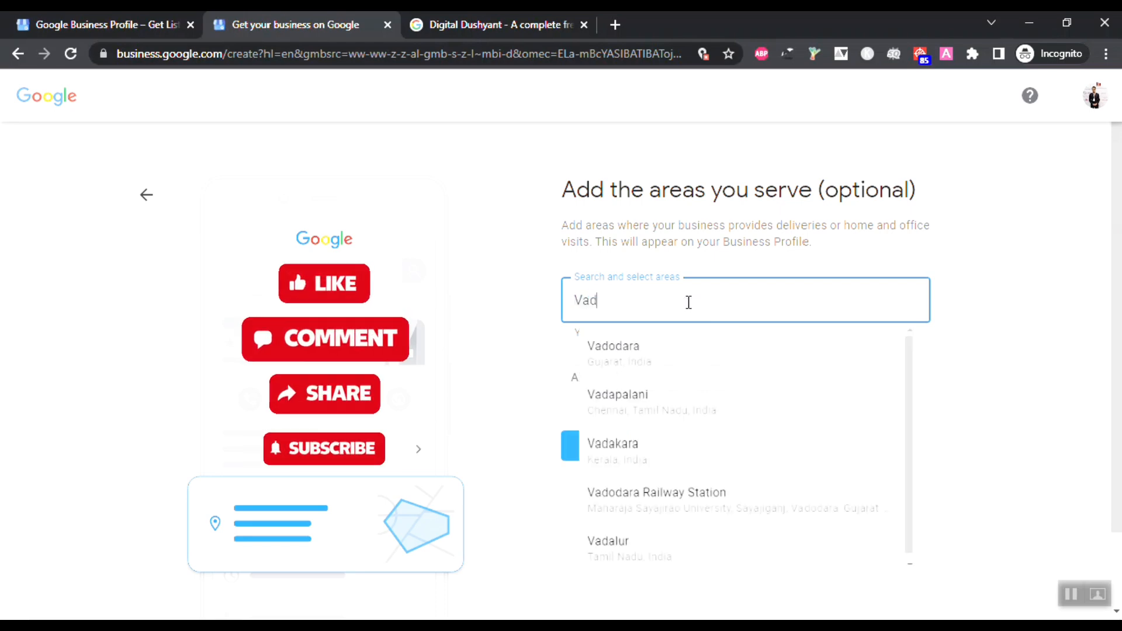
pyautogui.write('odara')
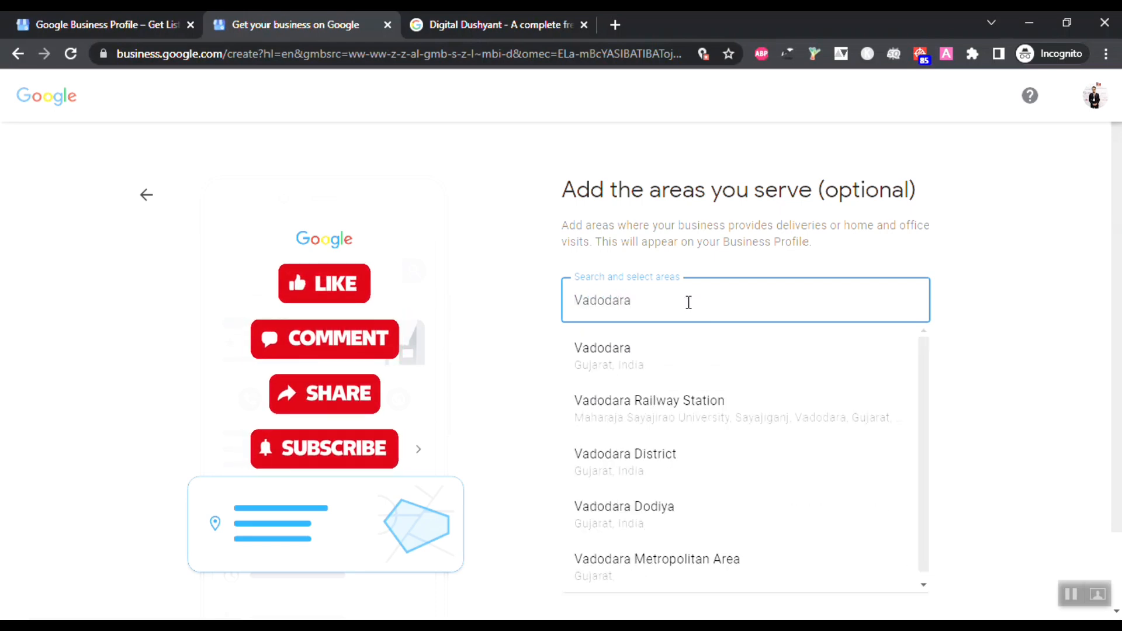
pyautogui.click(659, 350)
pyautogui.write('Me')
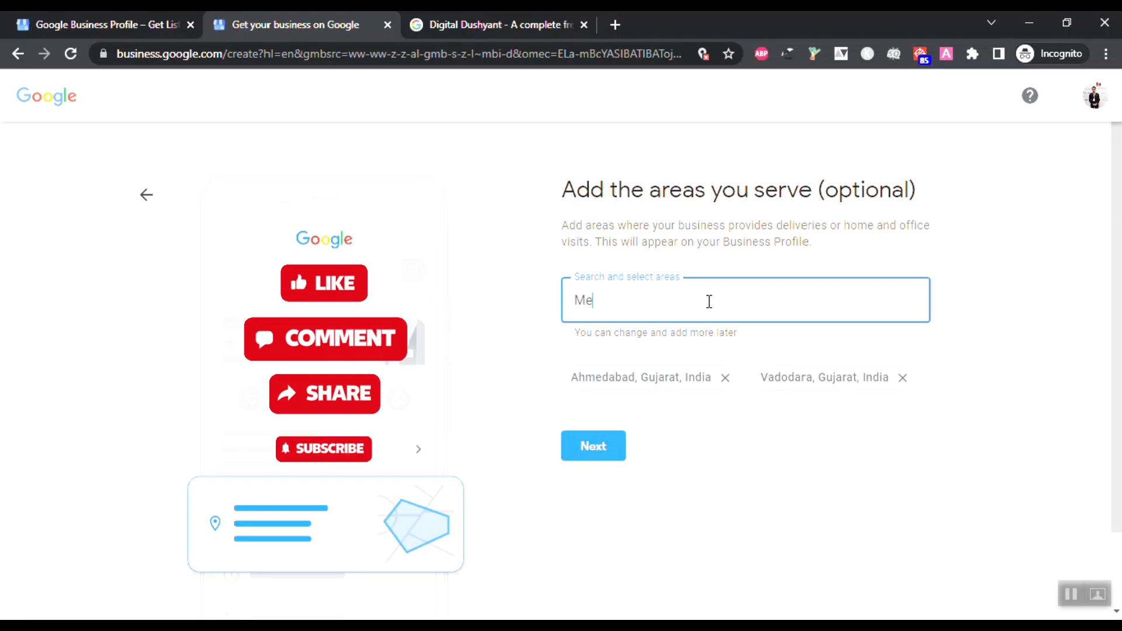
pyautogui.write('hsana')
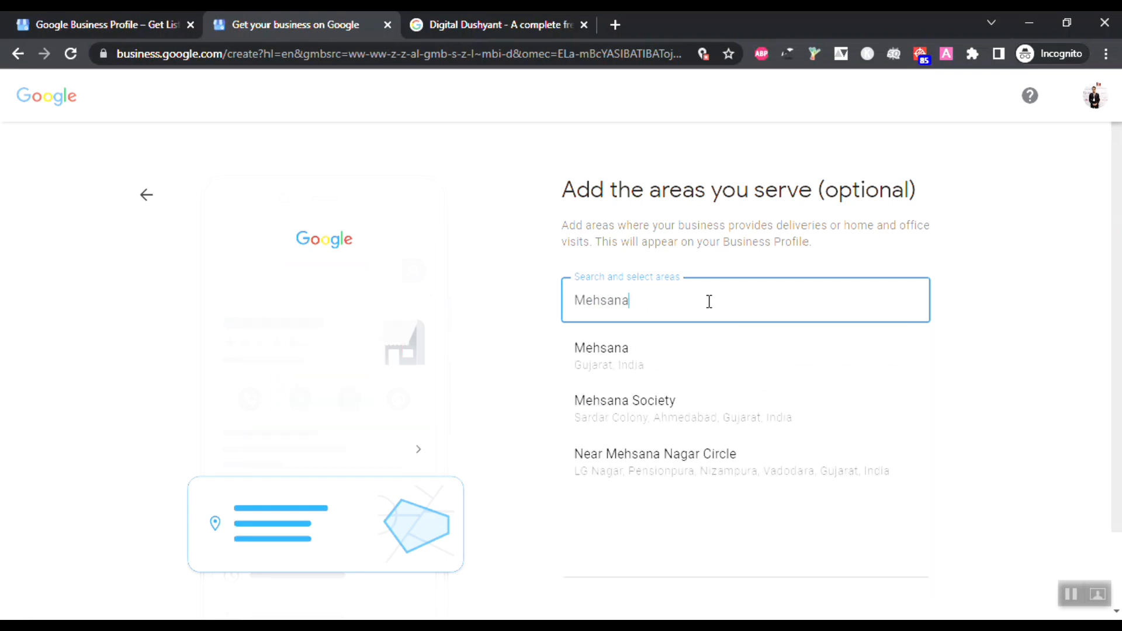
pyautogui.click(690, 350)
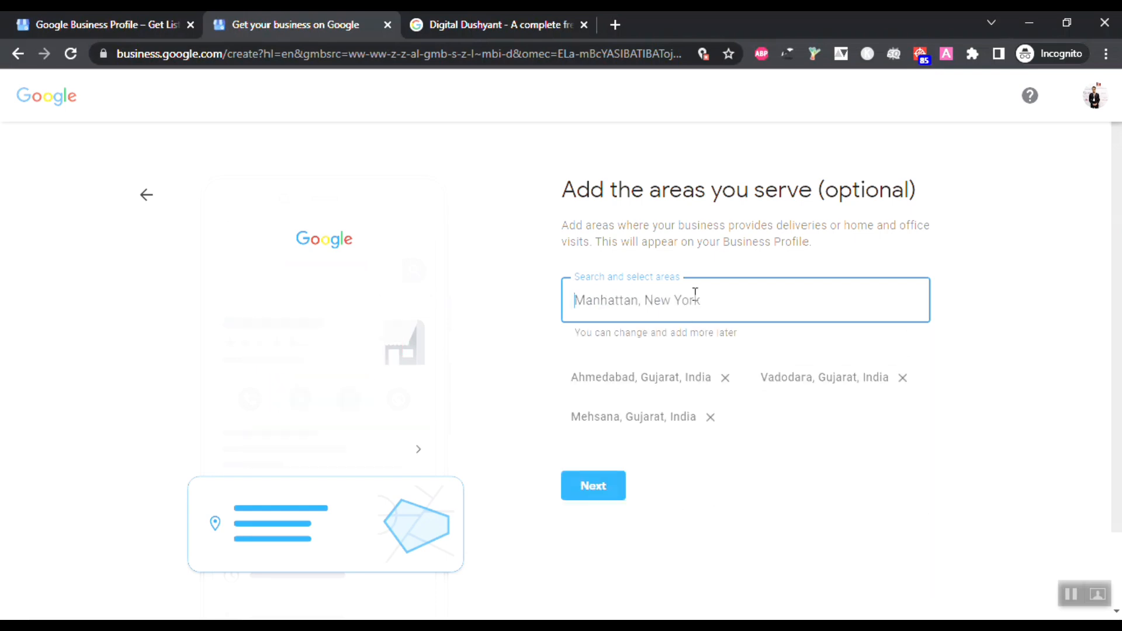
pyautogui.write('Gandh')
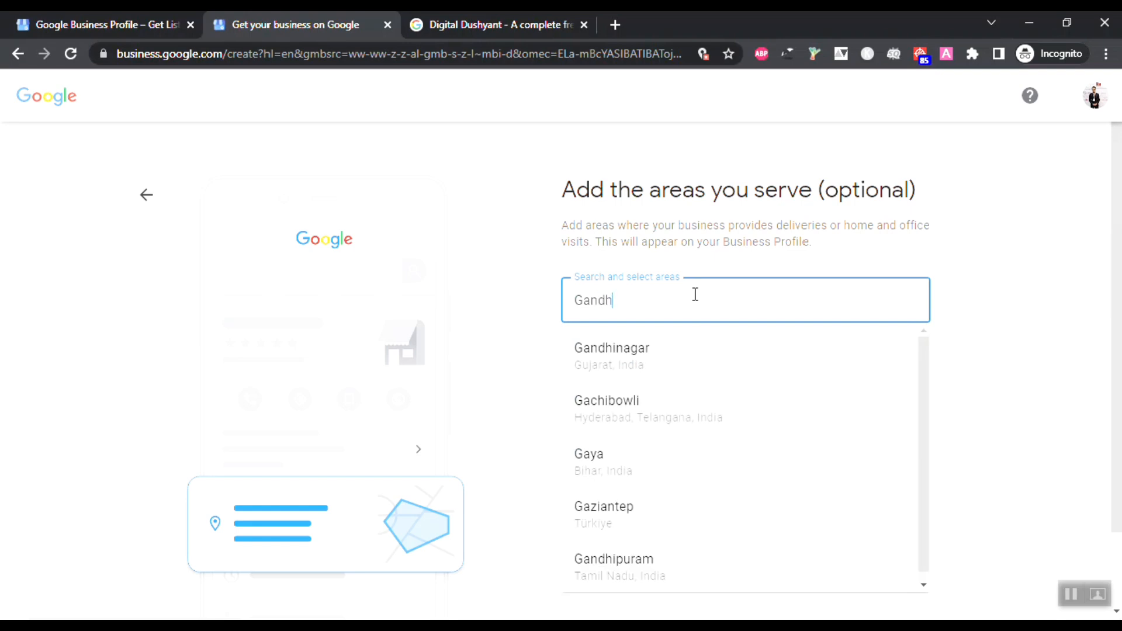
pyautogui.write('ingar')
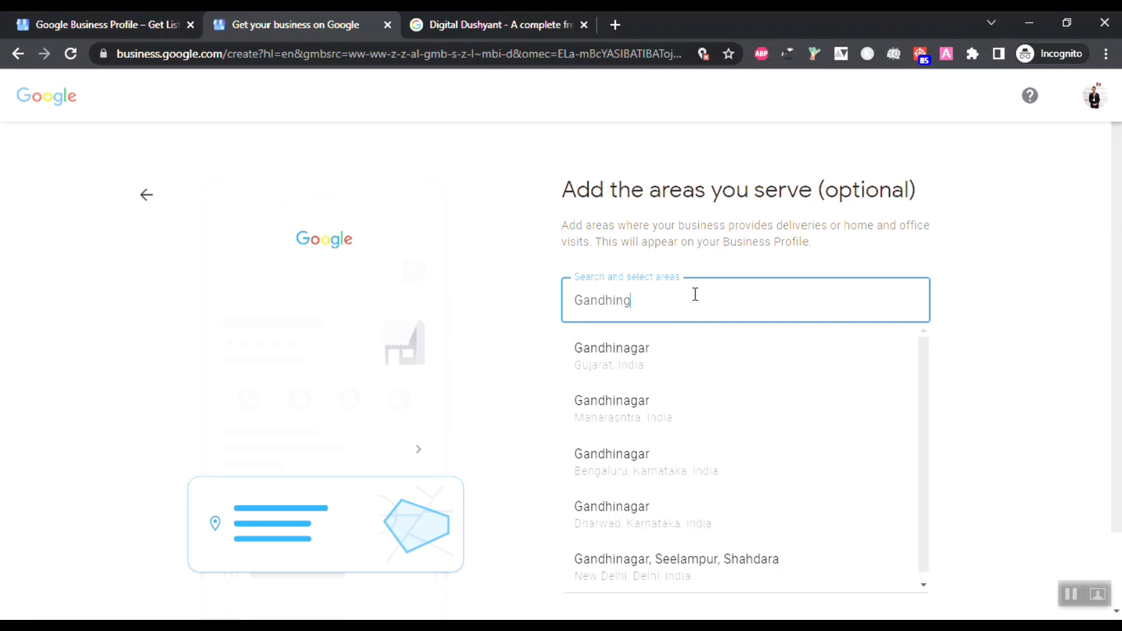
pyautogui.click(666, 358)
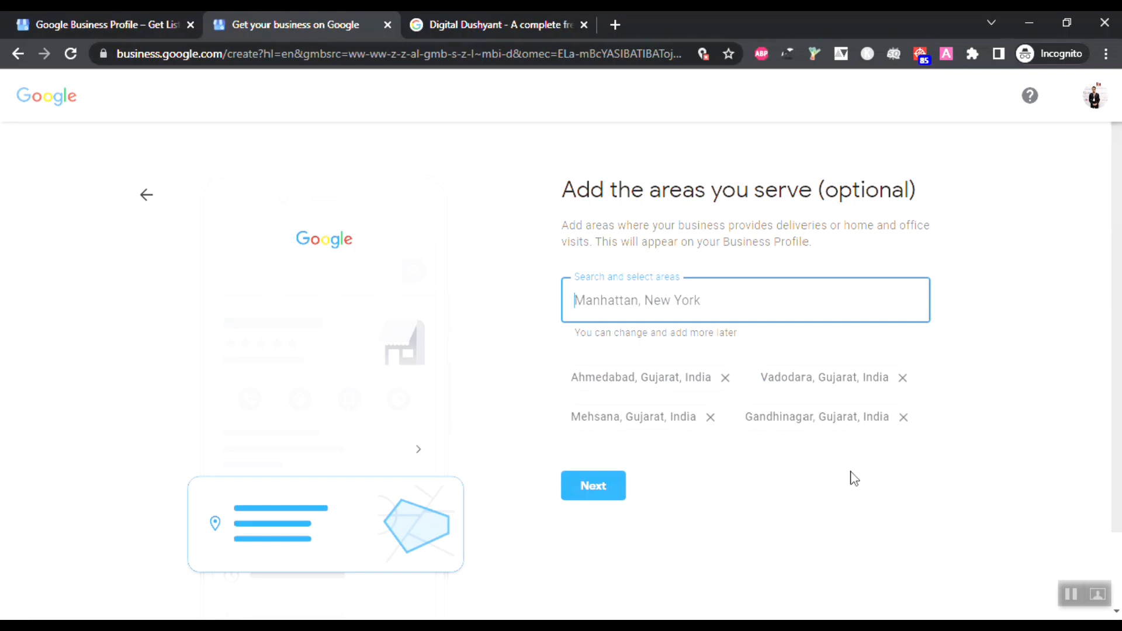
pyautogui.click(587, 485)
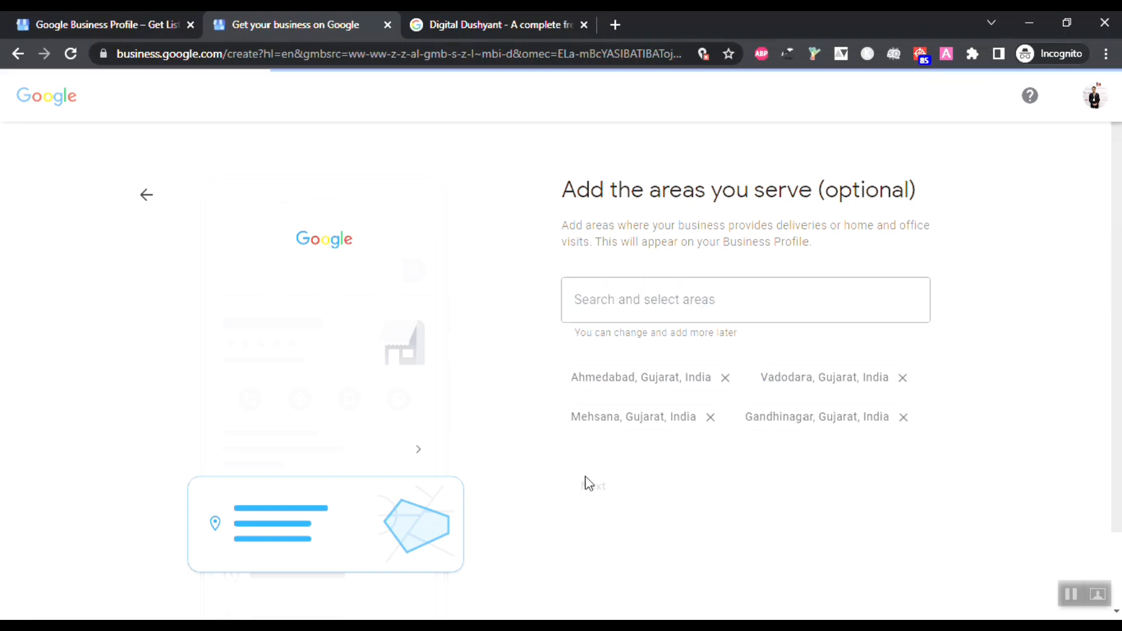
# Step: Enter the business phone number, leave the website blank, and submit the contact details
pyautogui.click(684, 313)
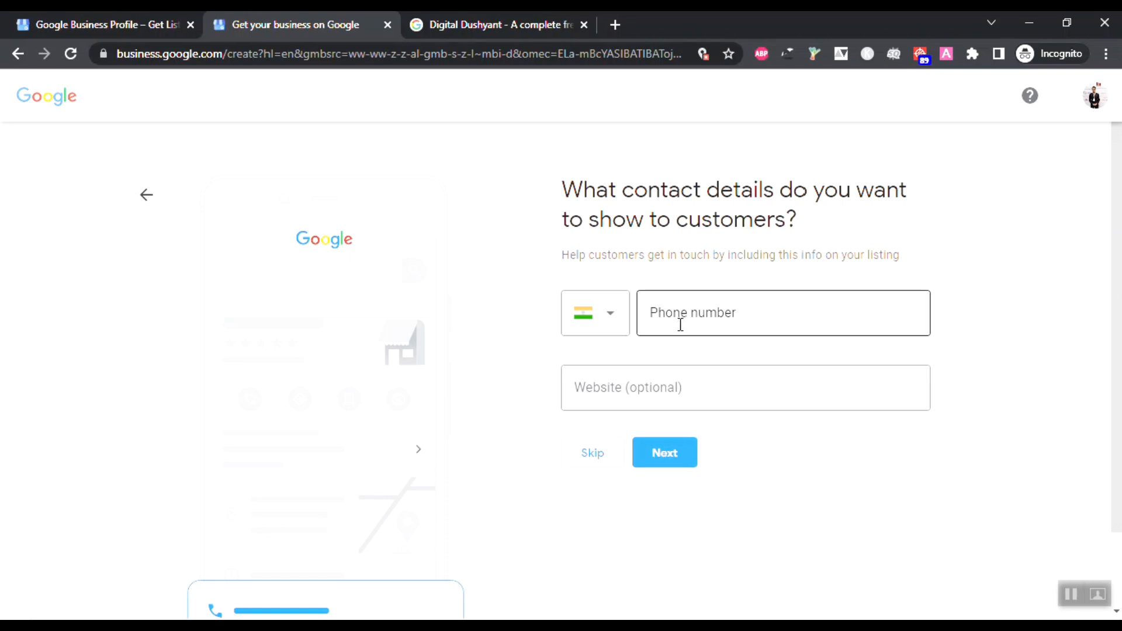
pyautogui.click(670, 385)
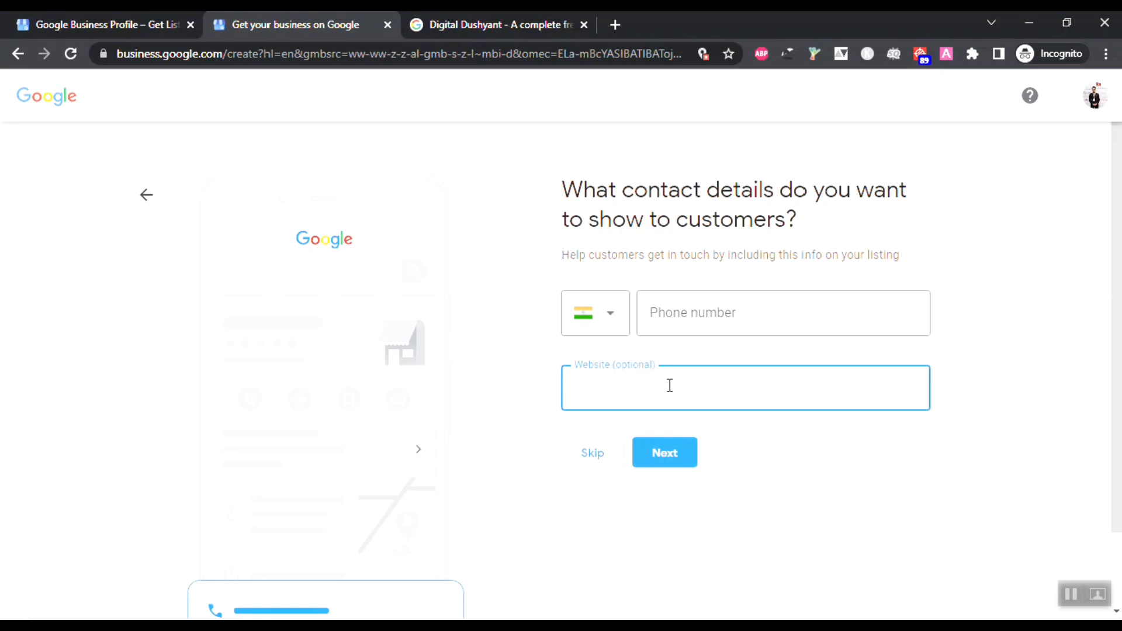
pyautogui.click(686, 297)
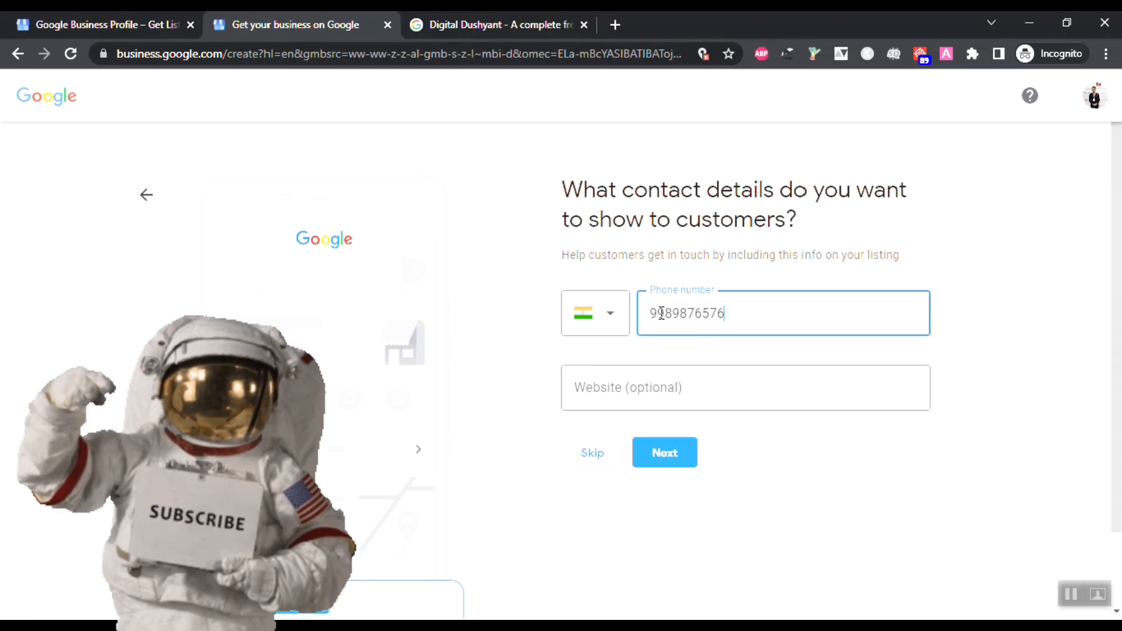
pyautogui.click(704, 380)
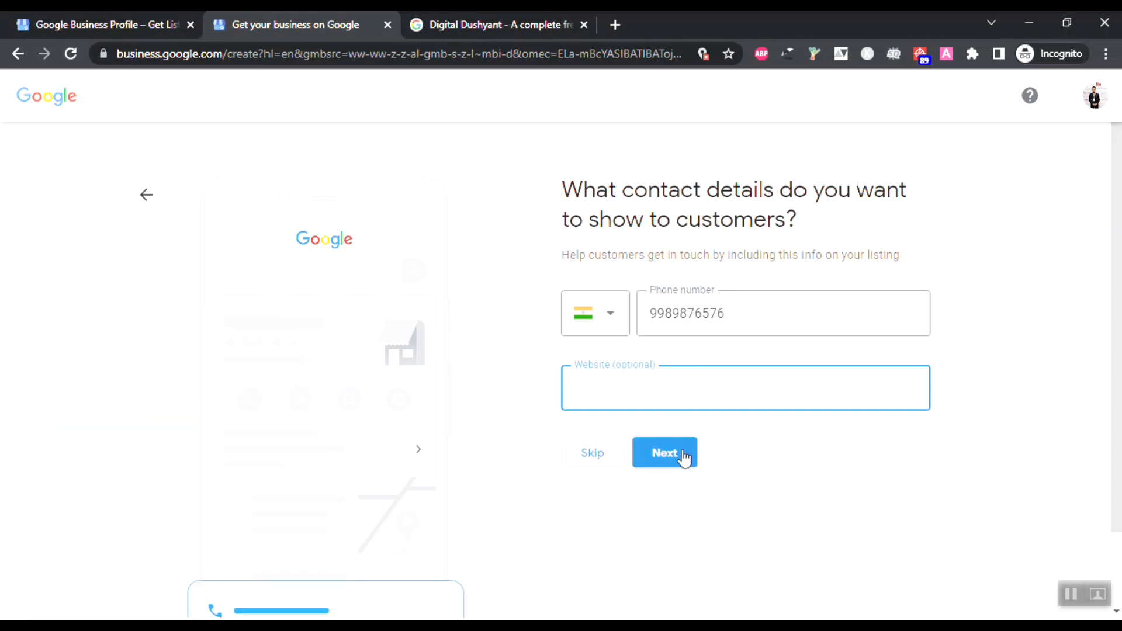
pyautogui.click(602, 456)
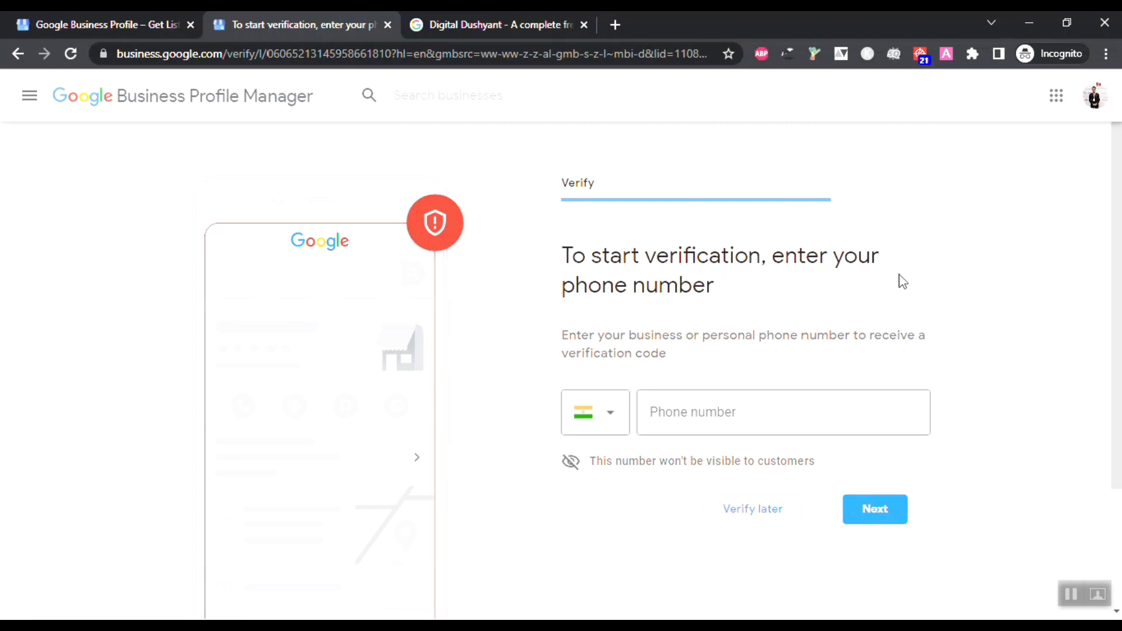
# Step: Postpone phone verification with 'Verify later' to reach the services step
pyautogui.scroll(-3, 802, 246)
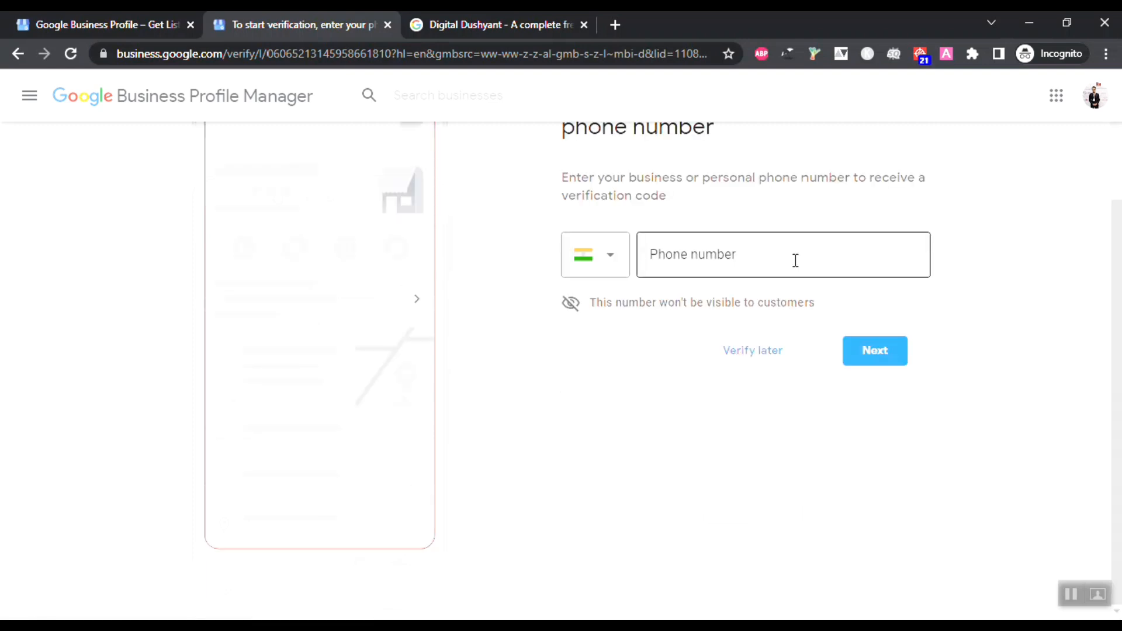
pyautogui.scroll(1, 794, 258)
pyautogui.click(769, 325)
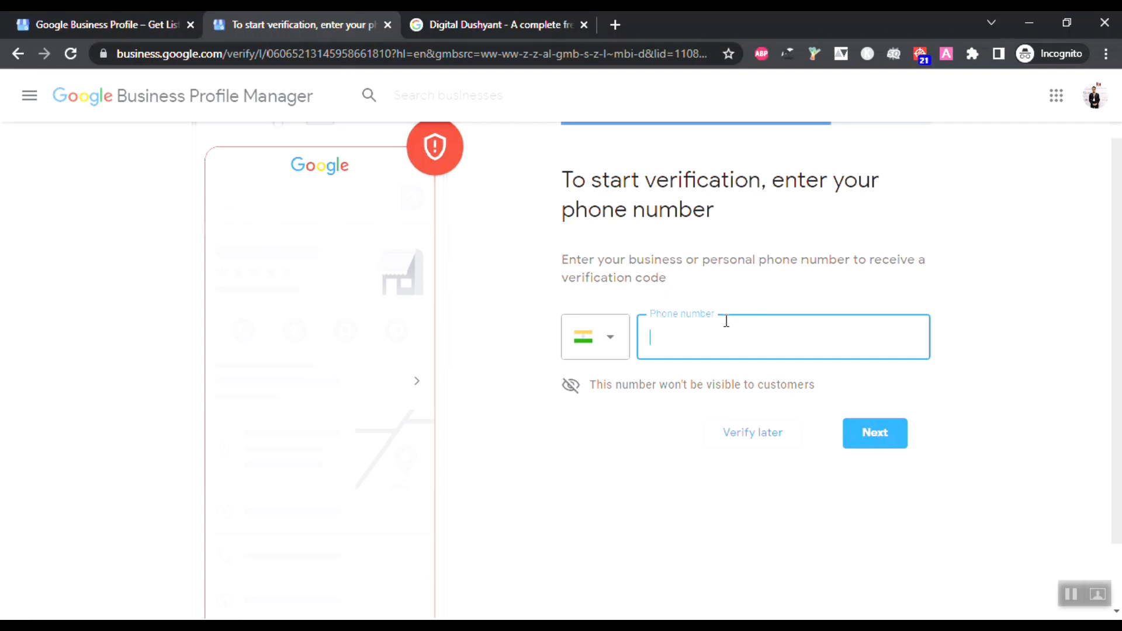
pyautogui.click(747, 437)
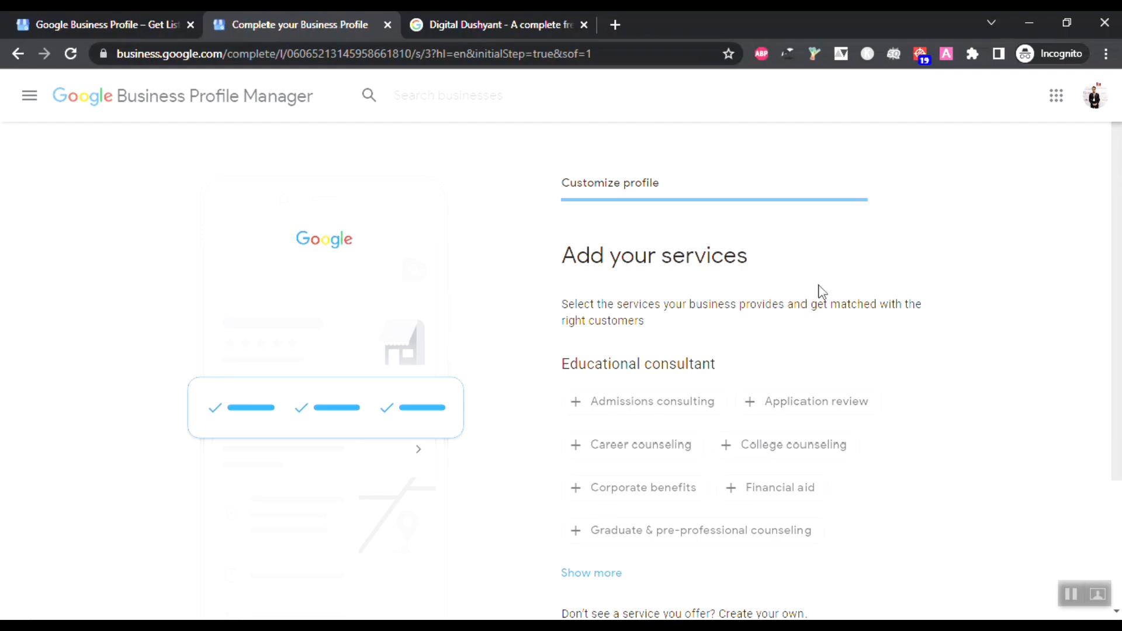
# Step: Choose College counseling and Career counseling as services and continue to business hours
pyautogui.click(816, 457)
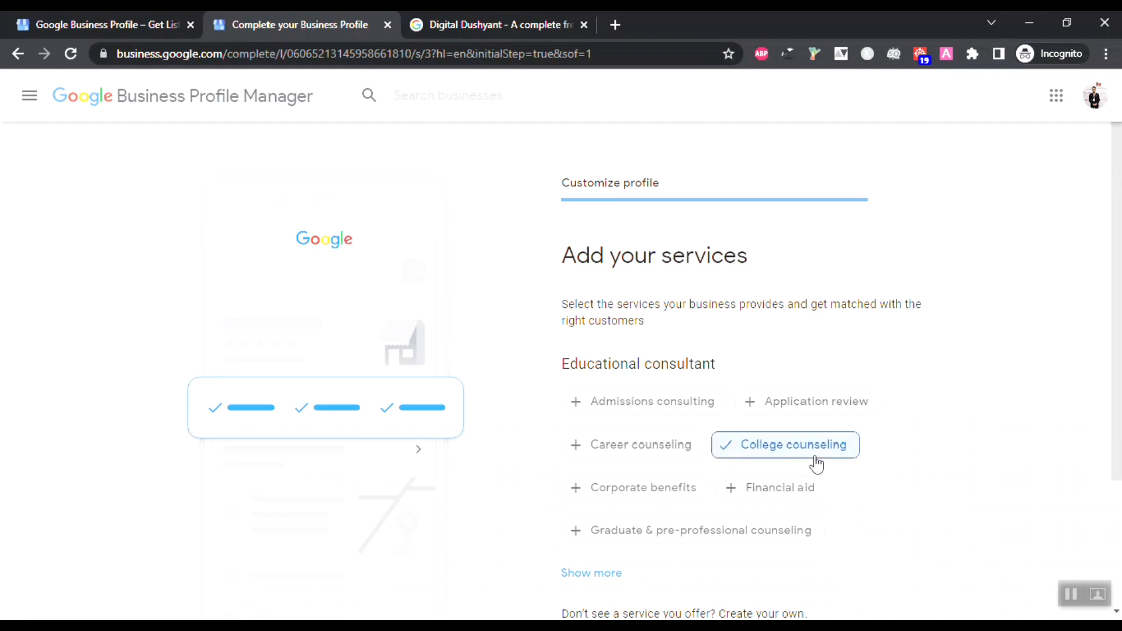
pyautogui.click(686, 451)
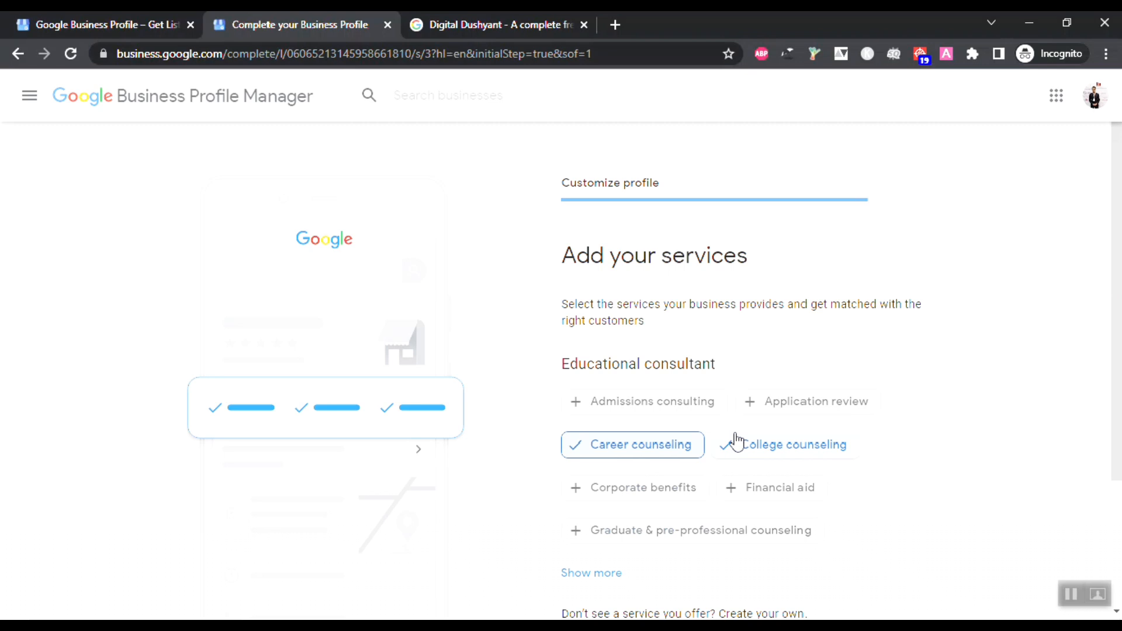
pyautogui.scroll(-2, 733, 432)
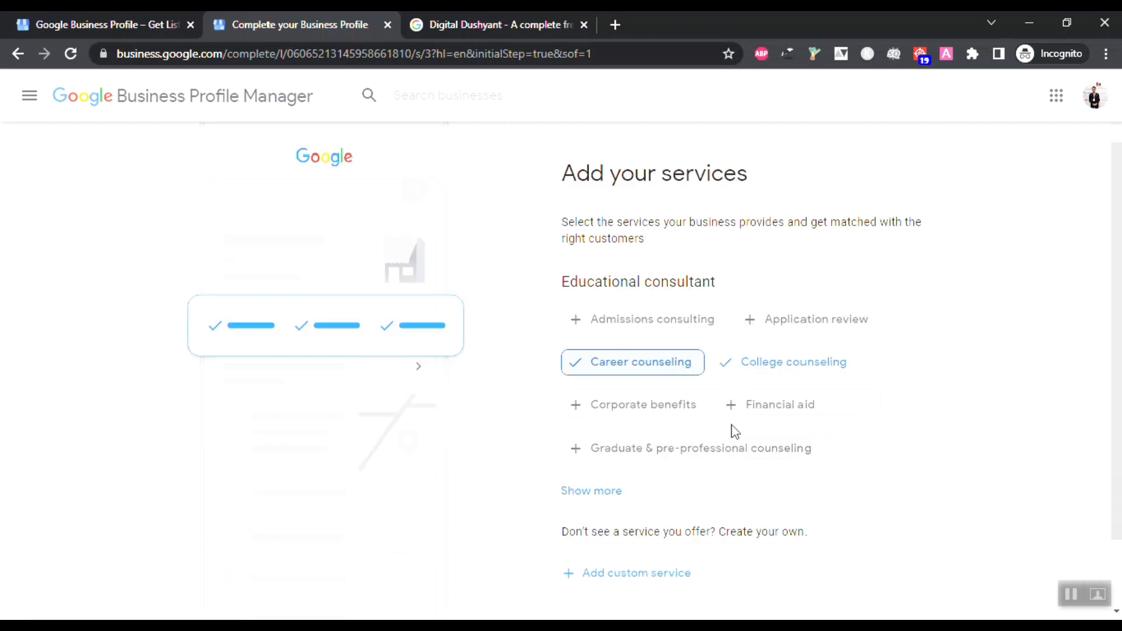
pyautogui.scroll(-2, 734, 432)
pyautogui.click(637, 551)
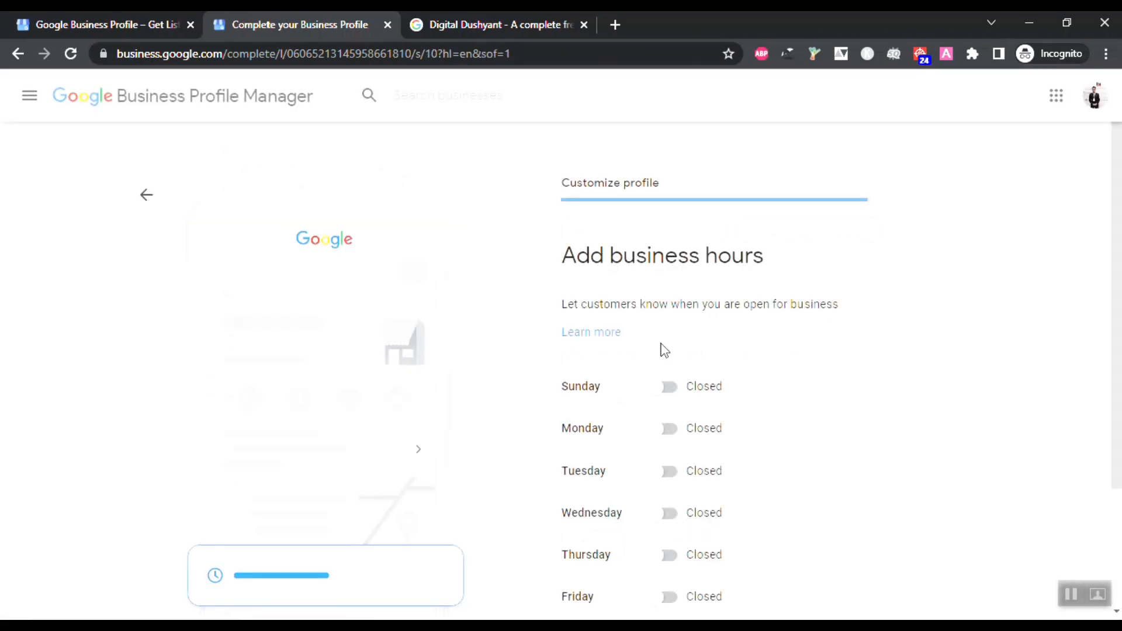
# Step: Mark the business open Monday, Tuesday, Wednesday, Thursday, Friday and Saturday
pyautogui.scroll(-2, 667, 342)
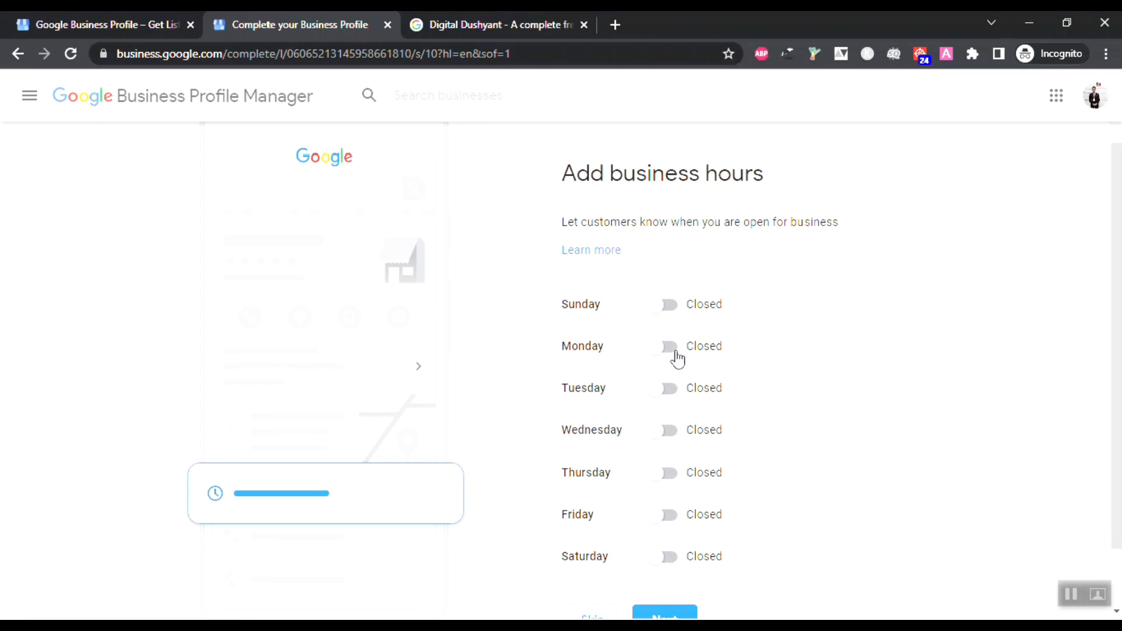
pyautogui.click(672, 348)
pyautogui.click(668, 414)
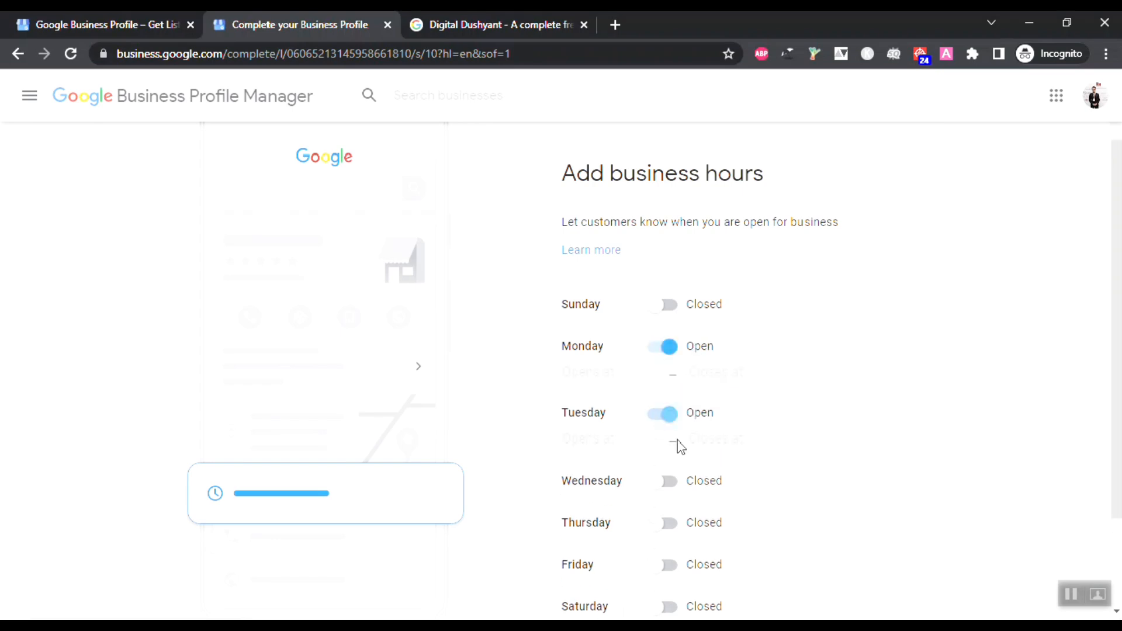
pyautogui.click(670, 483)
pyautogui.scroll(-3, 673, 491)
pyautogui.click(671, 402)
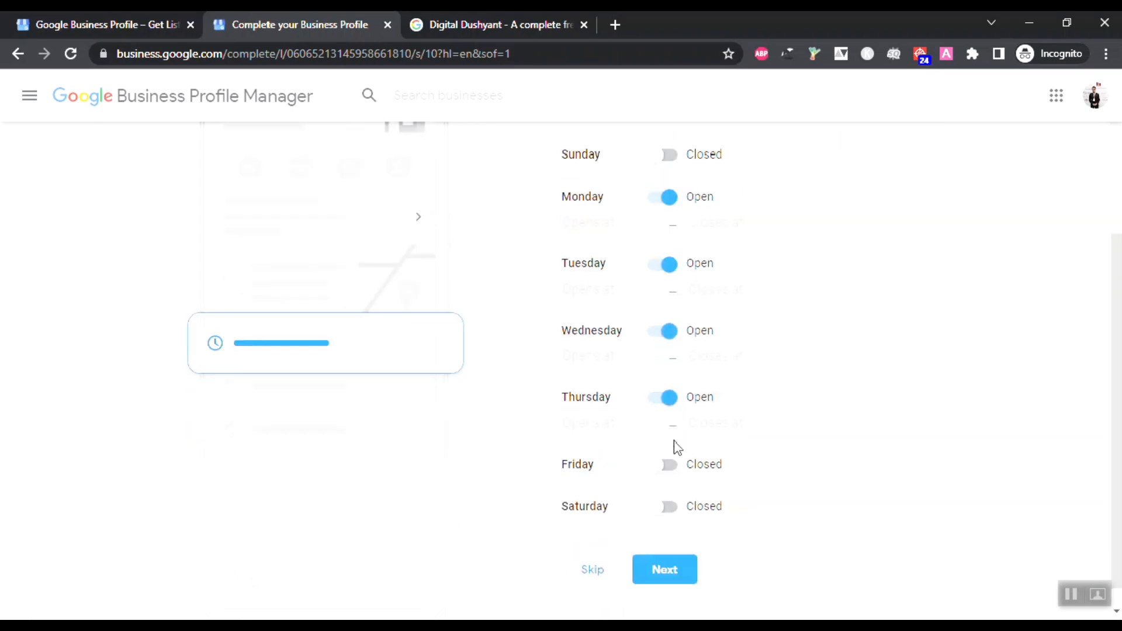
pyautogui.click(671, 471)
pyautogui.click(669, 529)
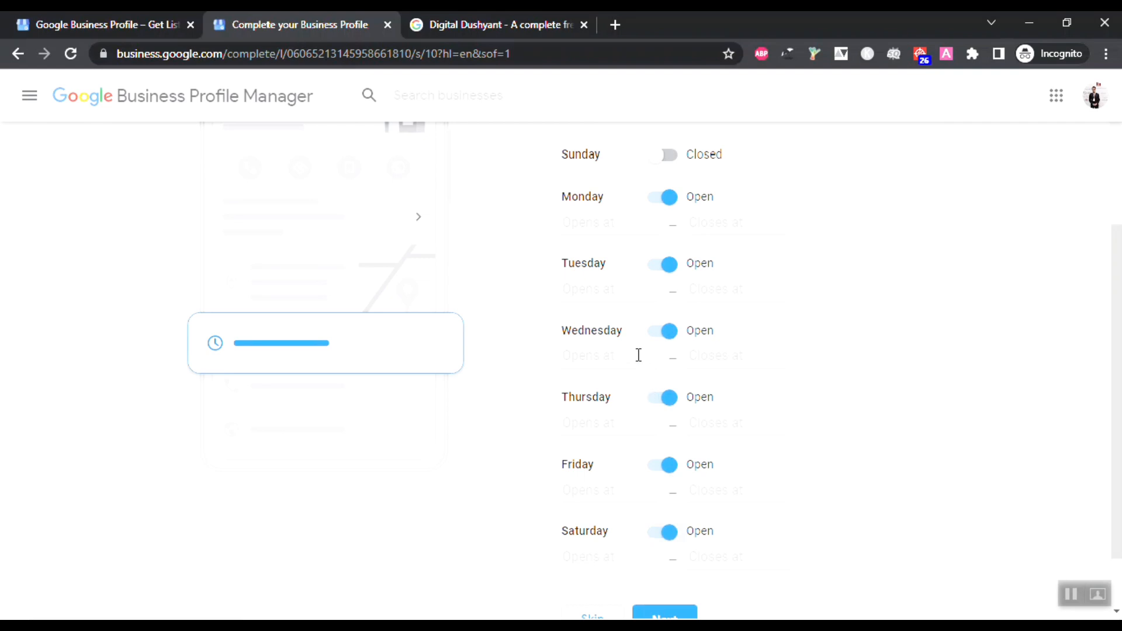
# Step: Set Monday's hours to open at 9:00 AM and close at 9:00 AM
pyautogui.click(597, 224)
pyautogui.scroll(-1, 602, 320)
pyautogui.scroll(-5, 605, 320)
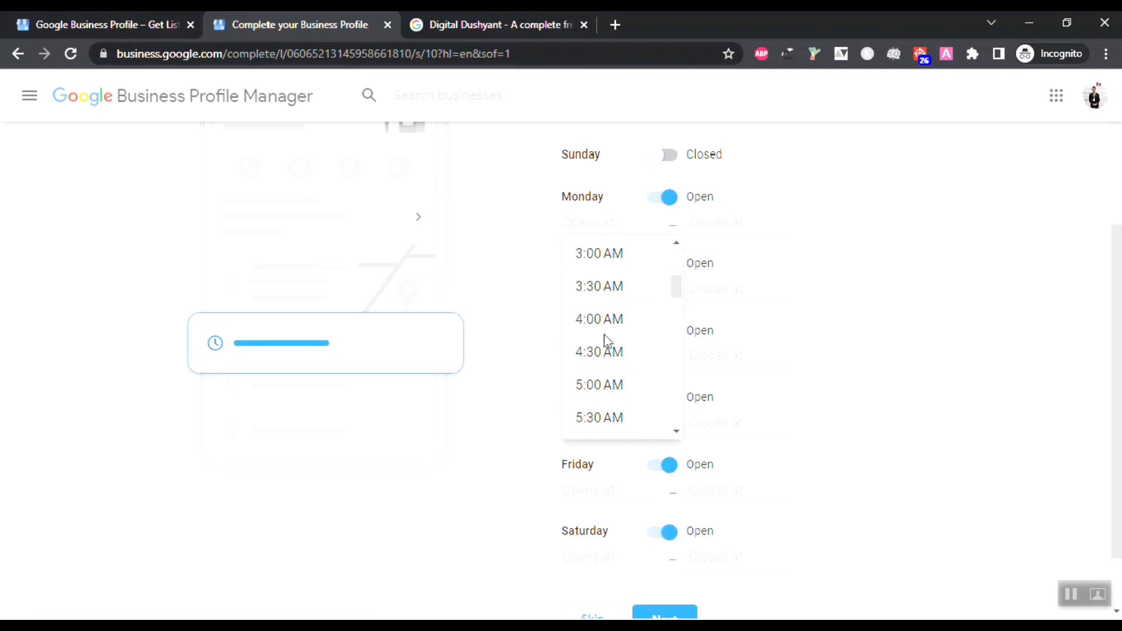
pyautogui.scroll(-1, 606, 386)
pyautogui.click(608, 401)
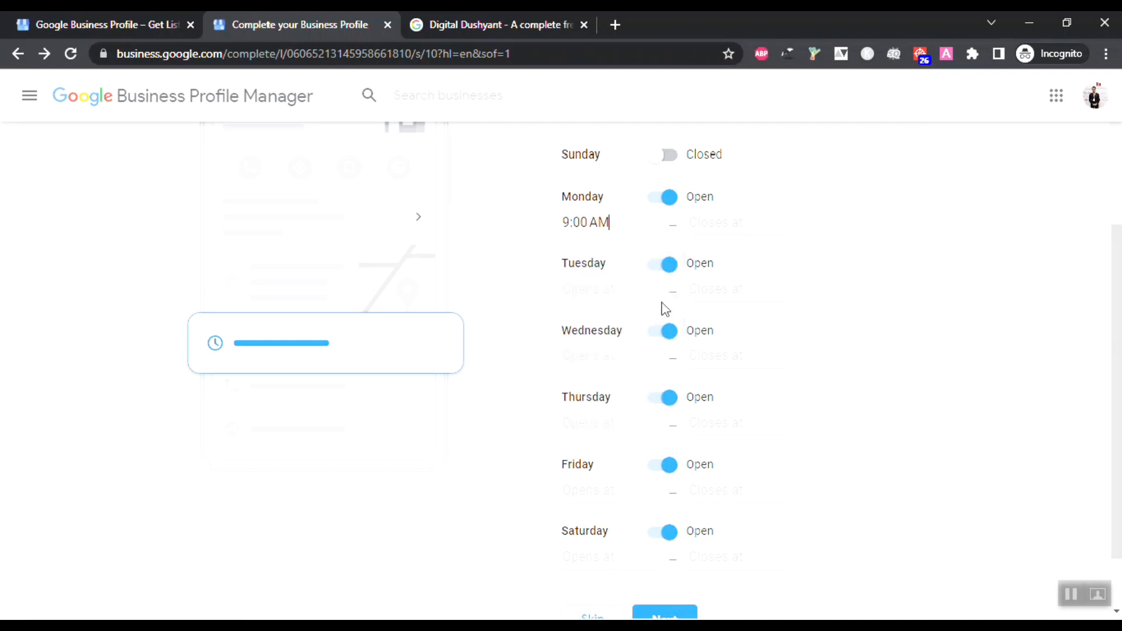
pyautogui.click(727, 223)
pyautogui.scroll(-10, 745, 333)
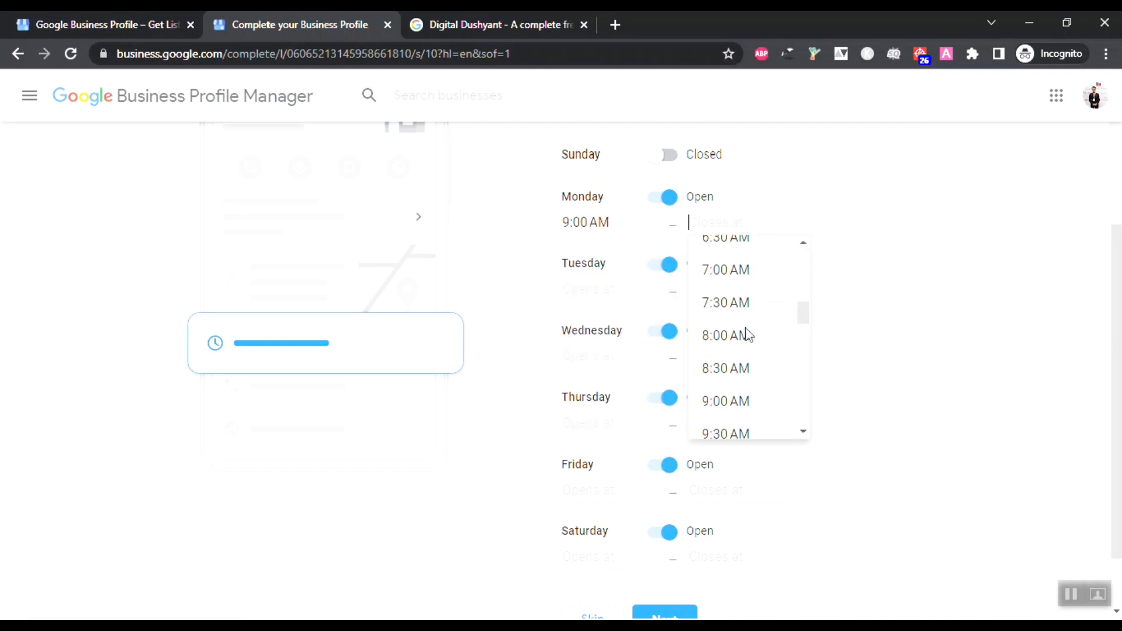
pyautogui.scroll(3, 749, 335)
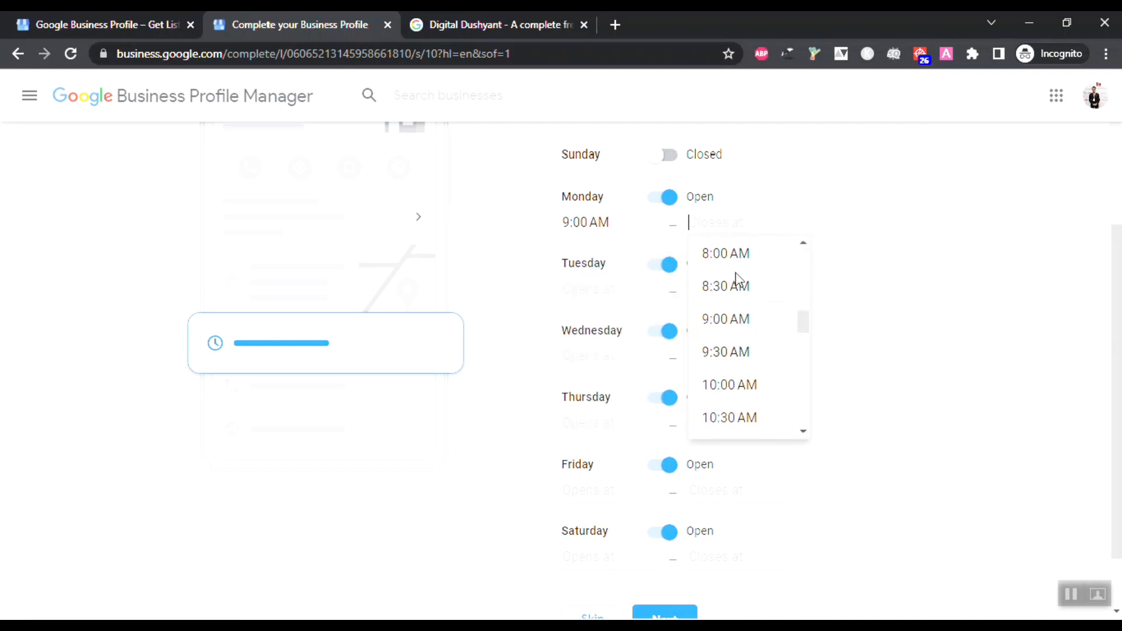
pyautogui.click(740, 321)
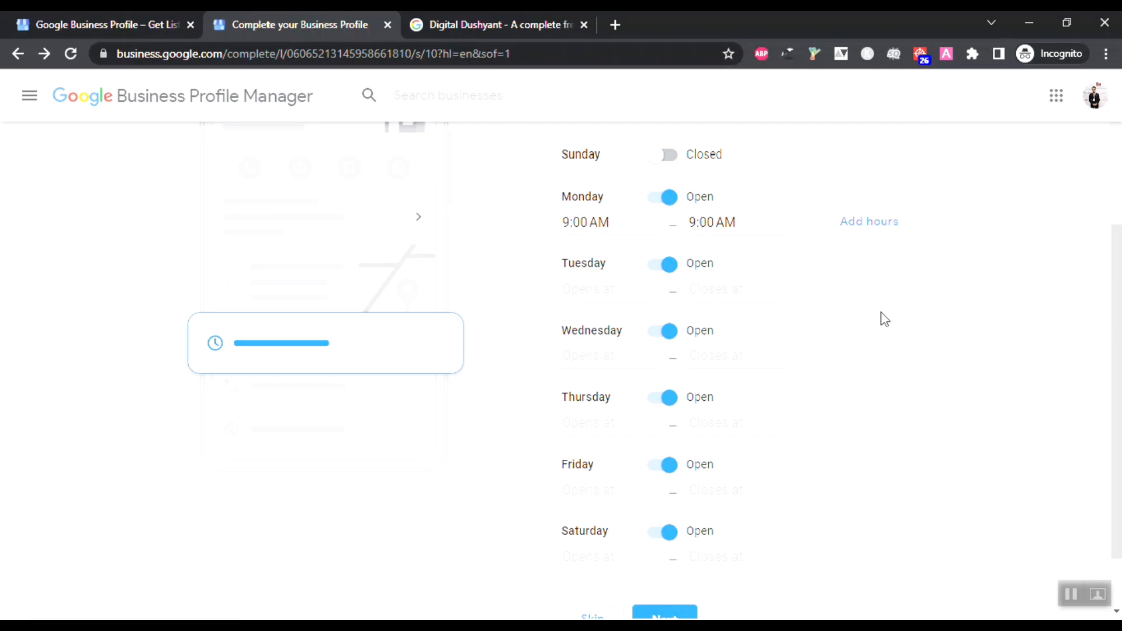
# Step: Look over the hours page, then skip ahead to the messaging step
pyautogui.scroll(3, 886, 317)
pyautogui.scroll(1, 887, 317)
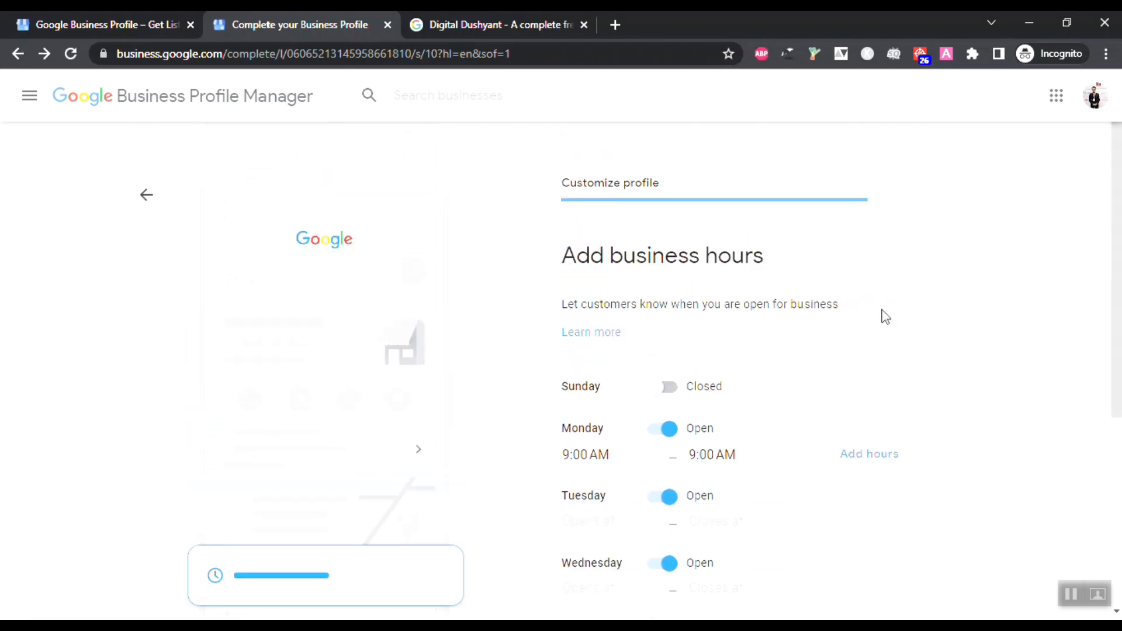
pyautogui.scroll(-4, 883, 316)
pyautogui.scroll(4, 877, 316)
pyautogui.scroll(-5, 673, 412)
pyautogui.scroll(4, 680, 409)
pyautogui.scroll(1, 679, 408)
pyautogui.scroll(-5, 677, 409)
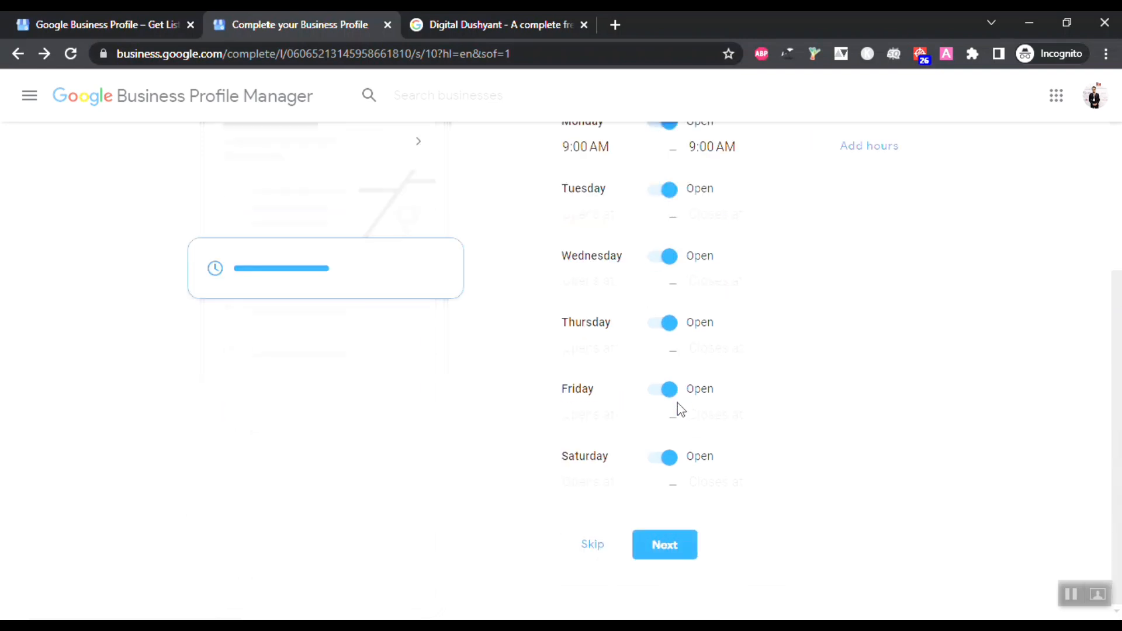
pyautogui.click(610, 558)
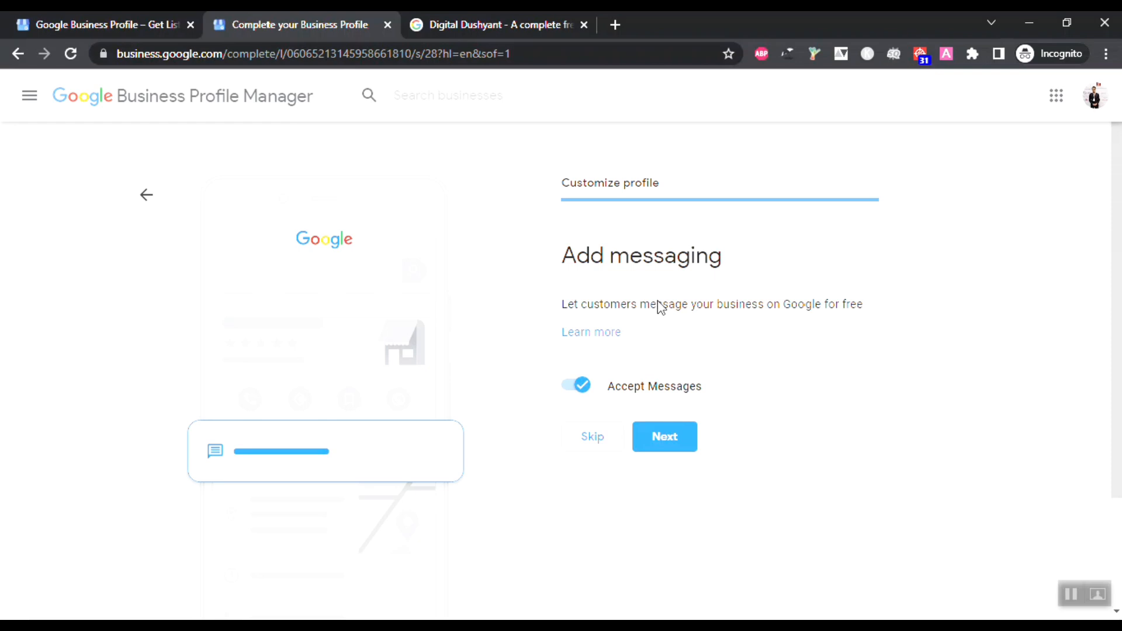
# Step: Keep messages accepted and paste the page's explanatory sentence into the business description
pyautogui.click(647, 449)
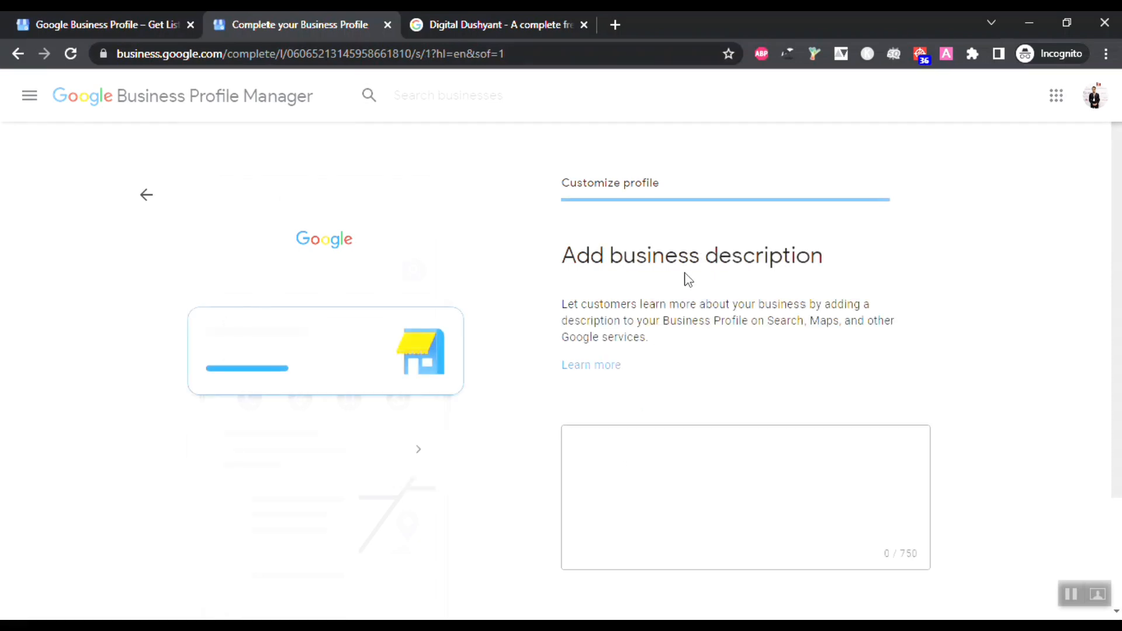
pyautogui.click(703, 444)
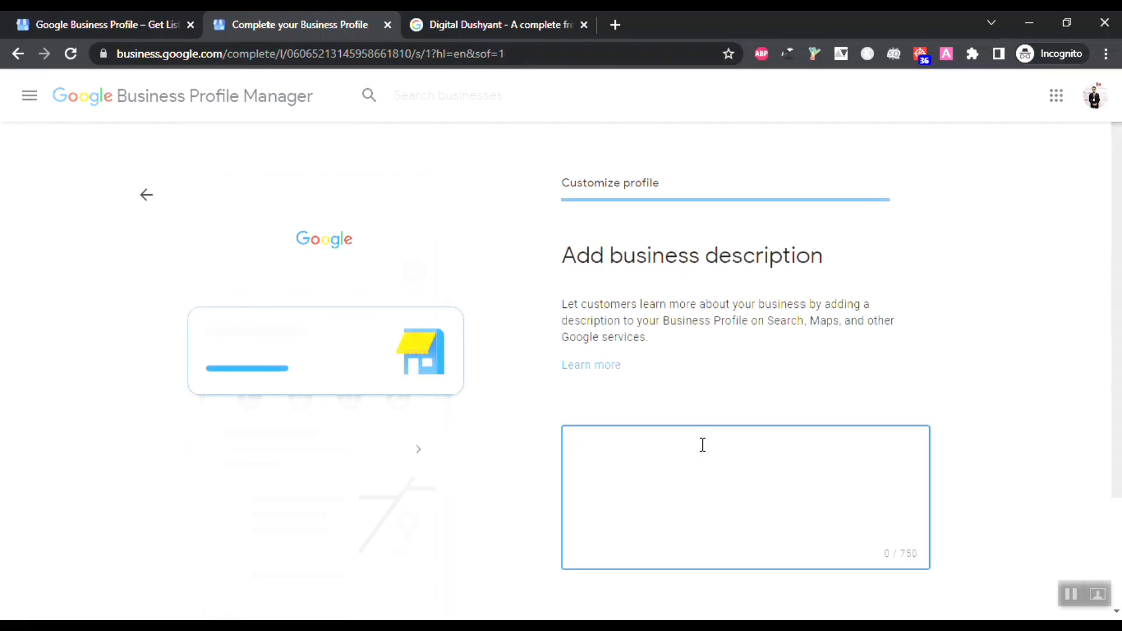
pyautogui.moveTo(651, 345); pyautogui.dragTo(529, 304)
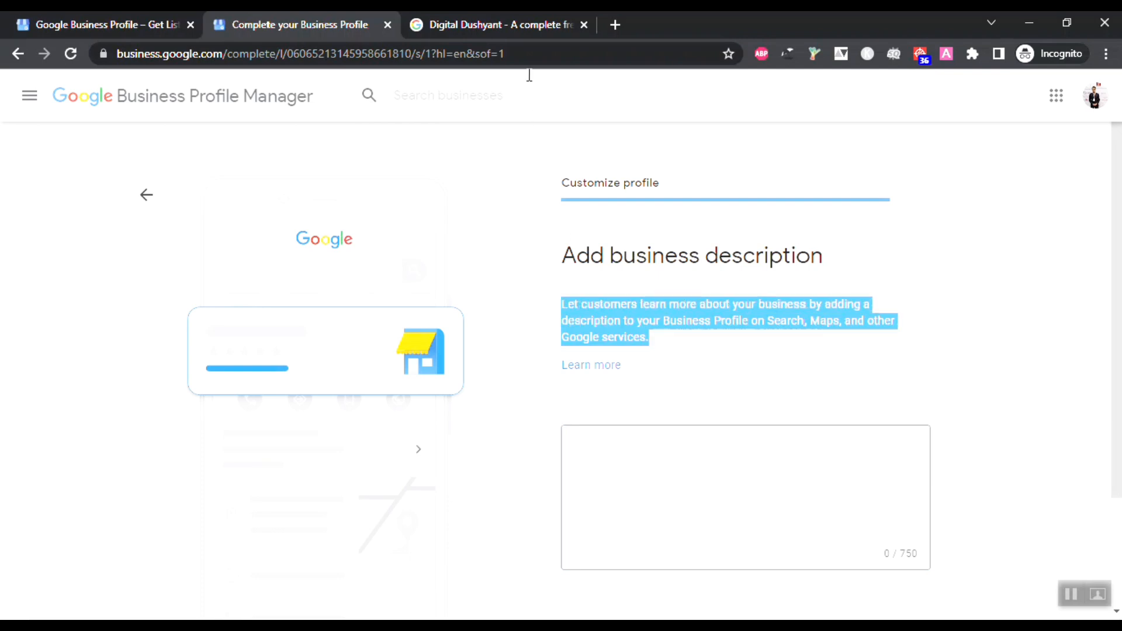
pyautogui.click(641, 493)
pyautogui.moveTo(659, 343); pyautogui.dragTo(552, 304)
pyautogui.hotkey('ctrl', 'c')
pyautogui.click(626, 438)
pyautogui.hotkey('ctrl', 'v')
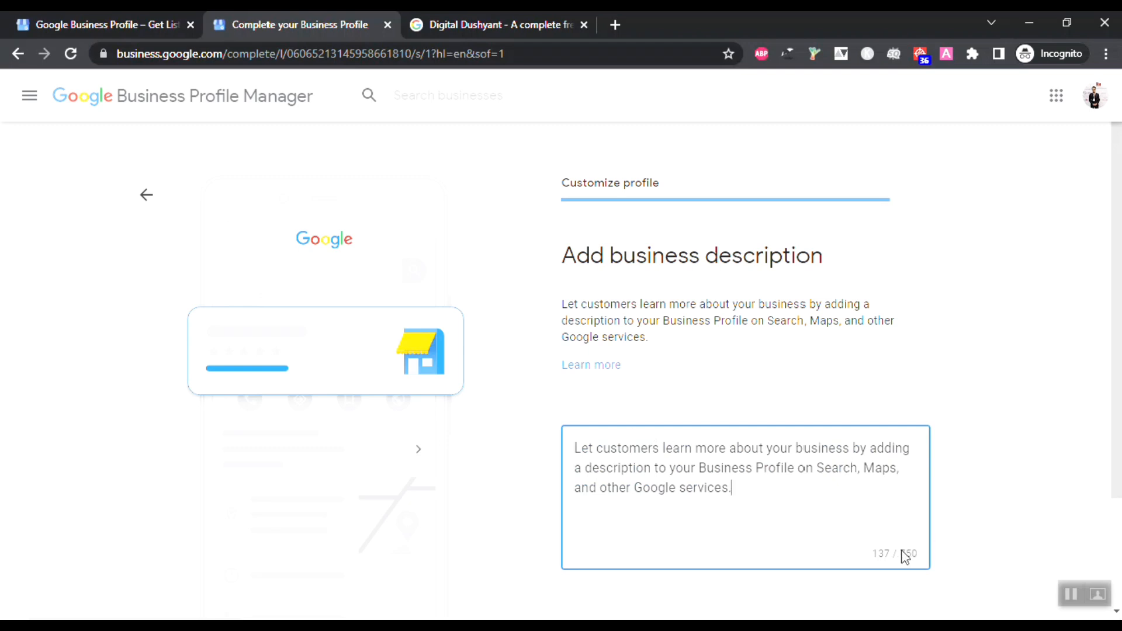
# Step: Review the 137-character description and submit it to reach the photos step
pyautogui.scroll(-2, 886, 409)
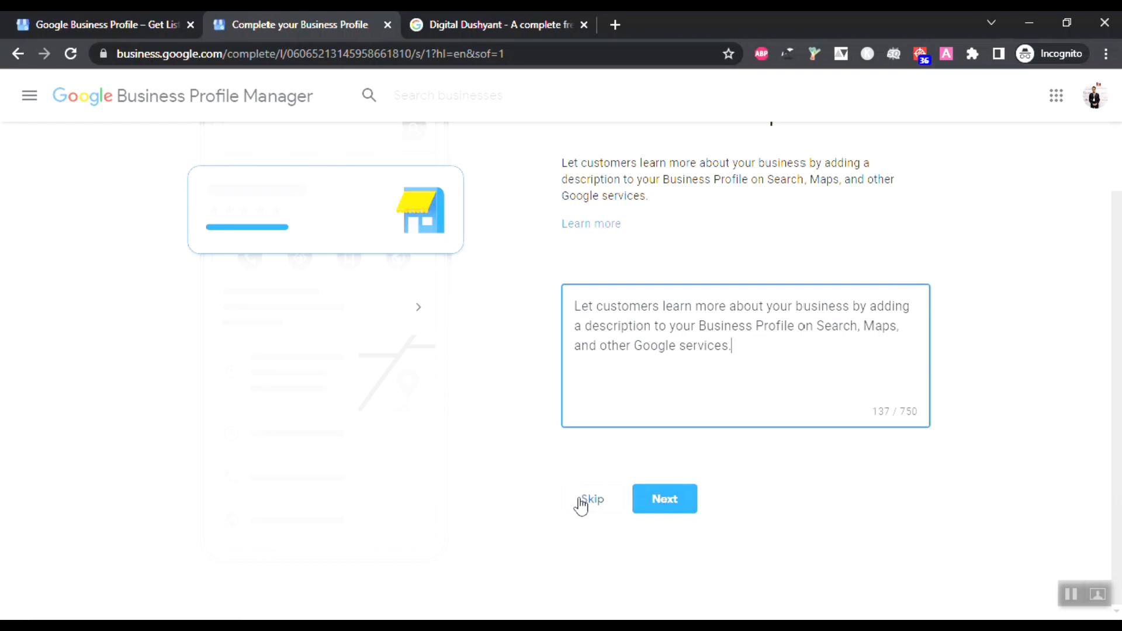
pyautogui.scroll(2, 690, 336)
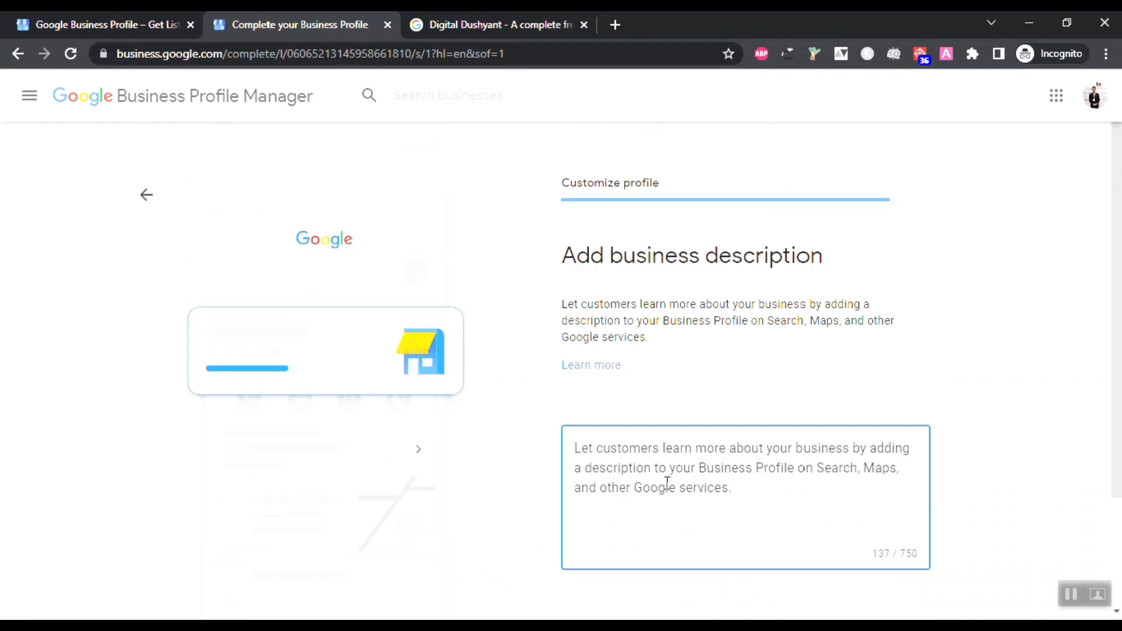
pyautogui.scroll(-2, 775, 499)
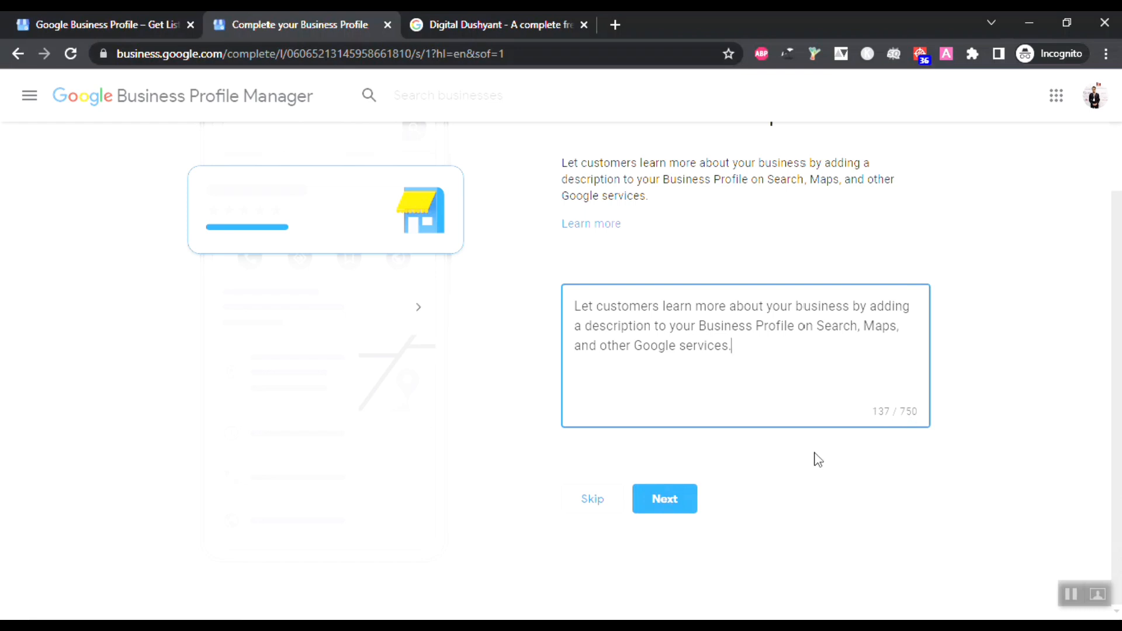
pyautogui.click(664, 501)
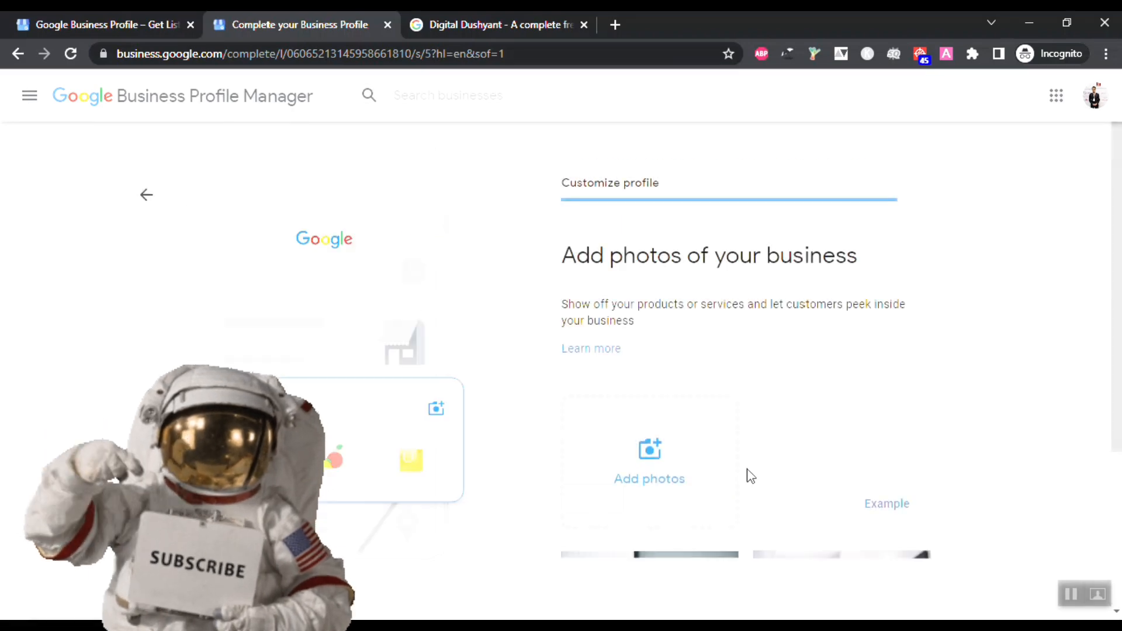
# Step: Look through the 'Add photos of your business' page and skip adding photos
pyautogui.scroll(-3, 795, 549)
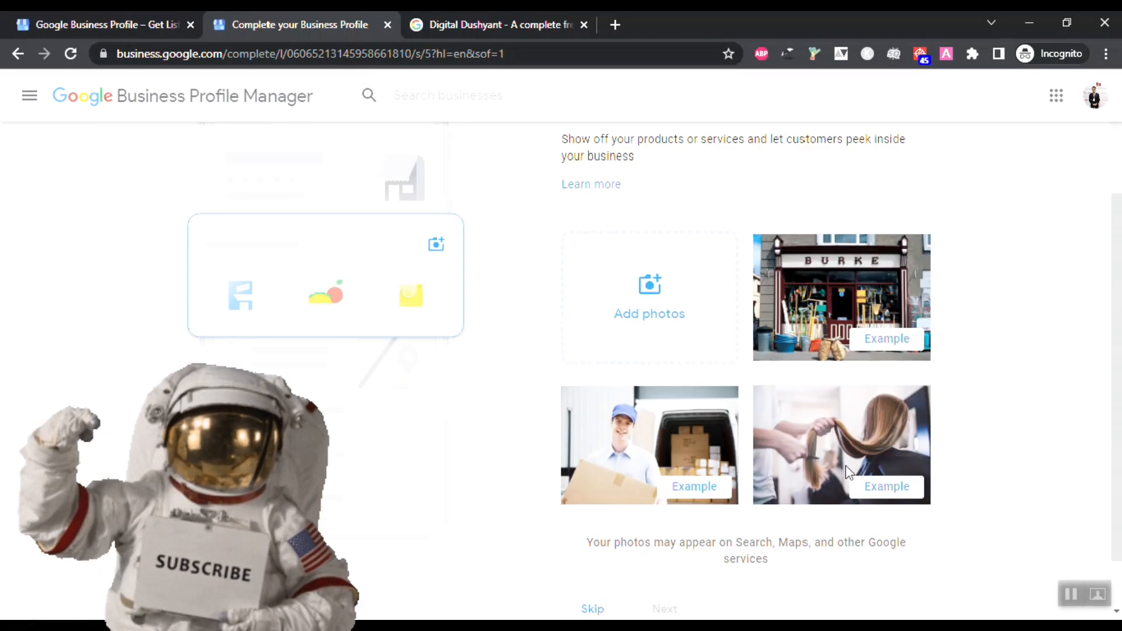
pyautogui.scroll(1, 842, 351)
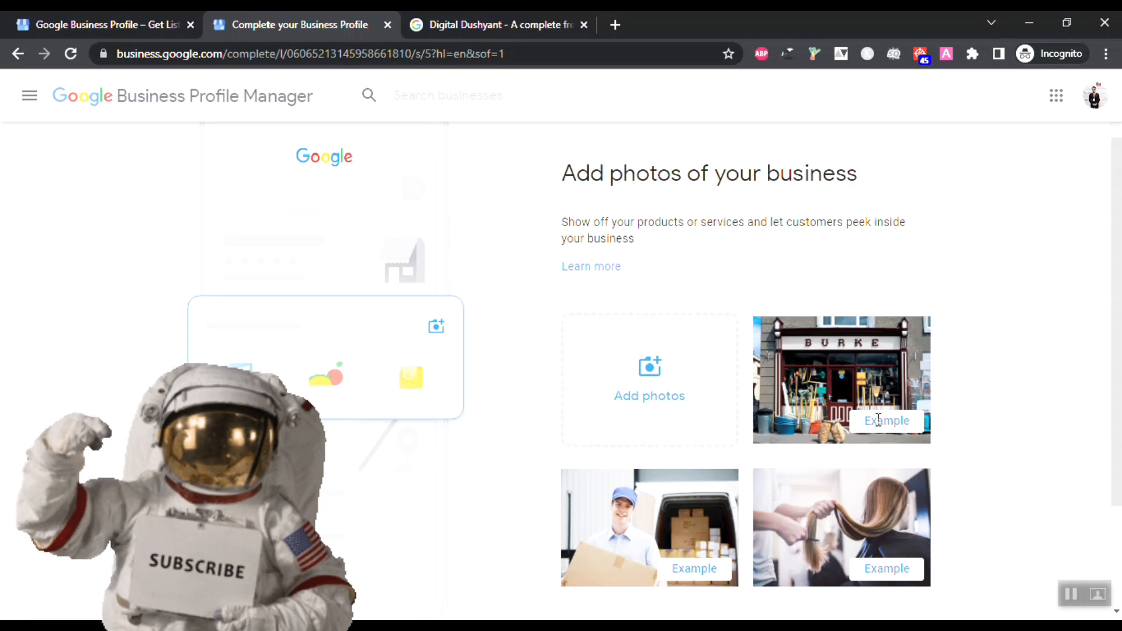
pyautogui.scroll(-1, 847, 515)
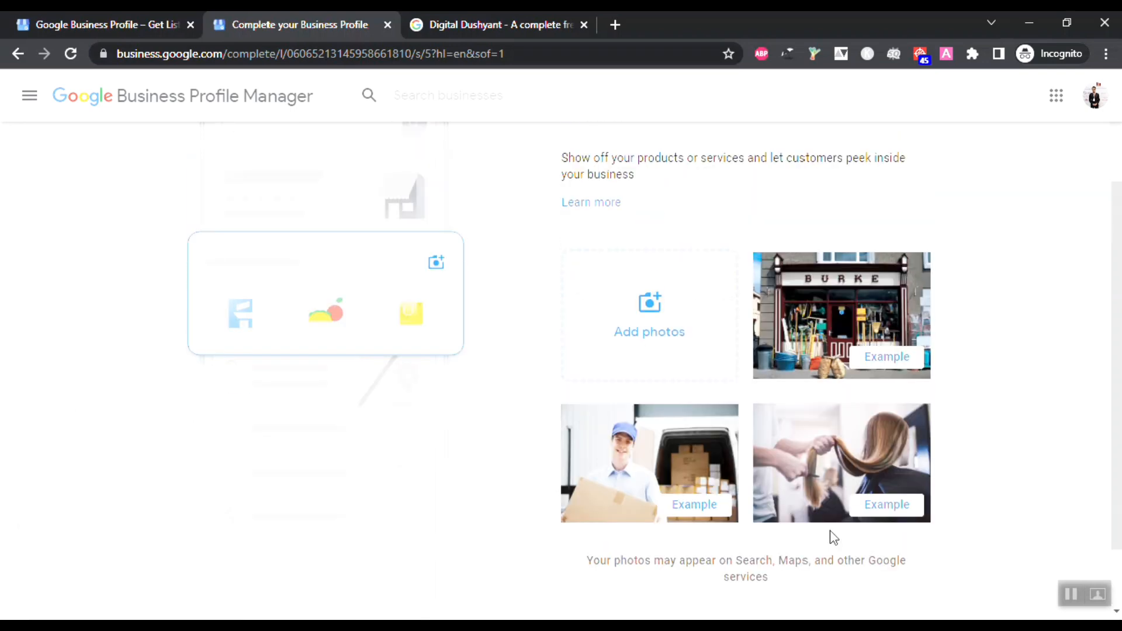
pyautogui.scroll(2, 834, 538)
pyautogui.scroll(-3, 826, 471)
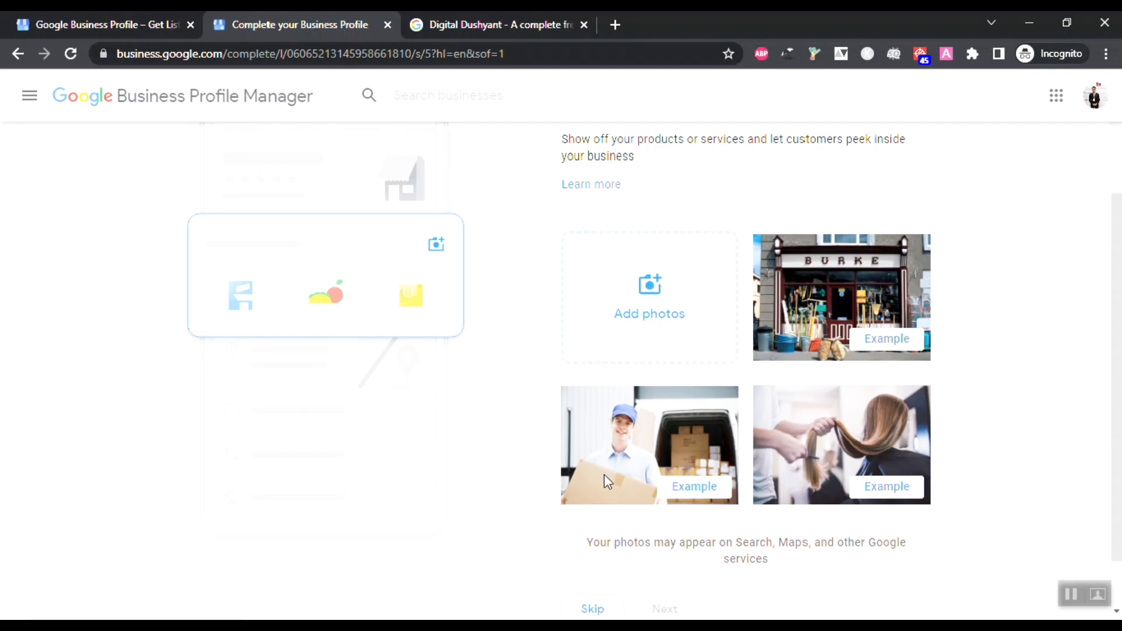
pyautogui.scroll(-1, 608, 482)
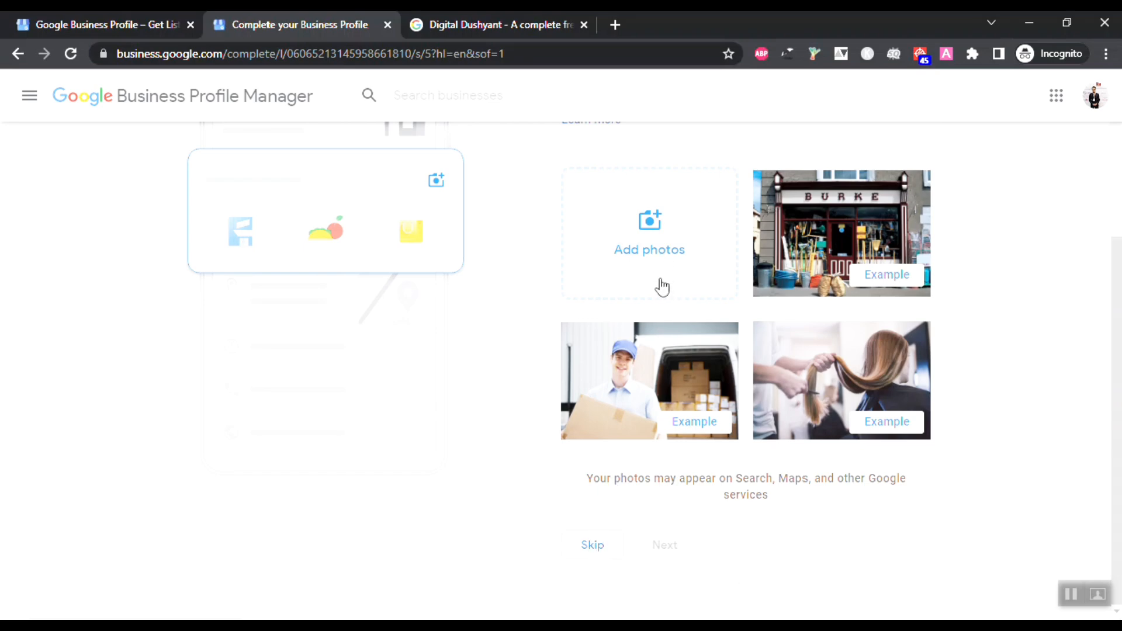
pyautogui.click(590, 549)
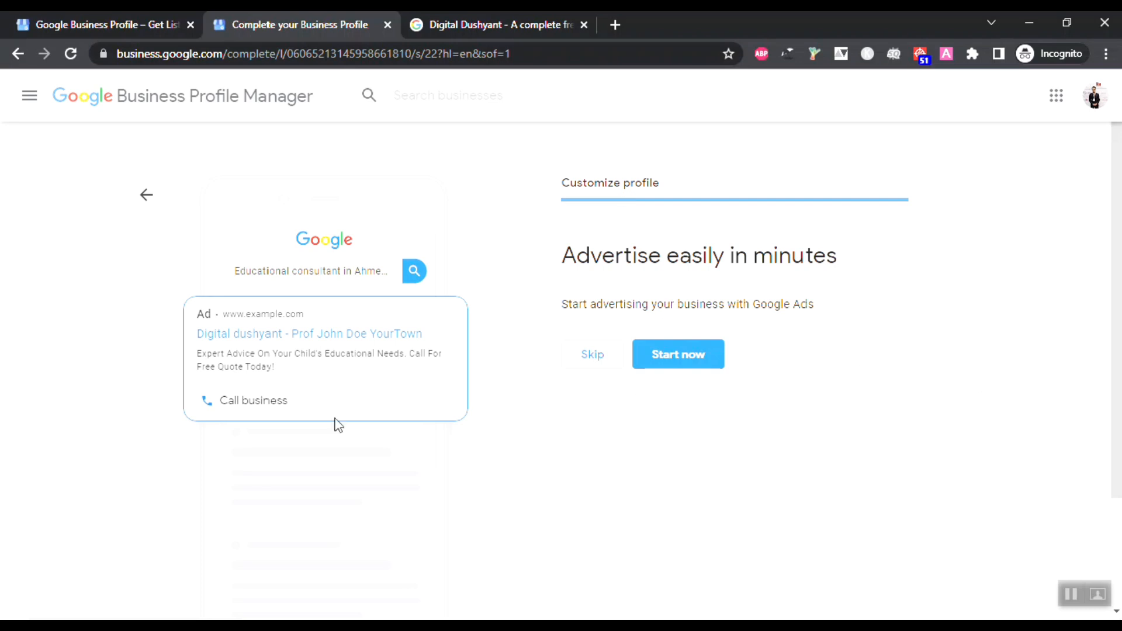
# Step: Look over the sample ad preview, then decline the Google Ads offer
pyautogui.moveTo(200, 311); pyautogui.dragTo(353, 417)
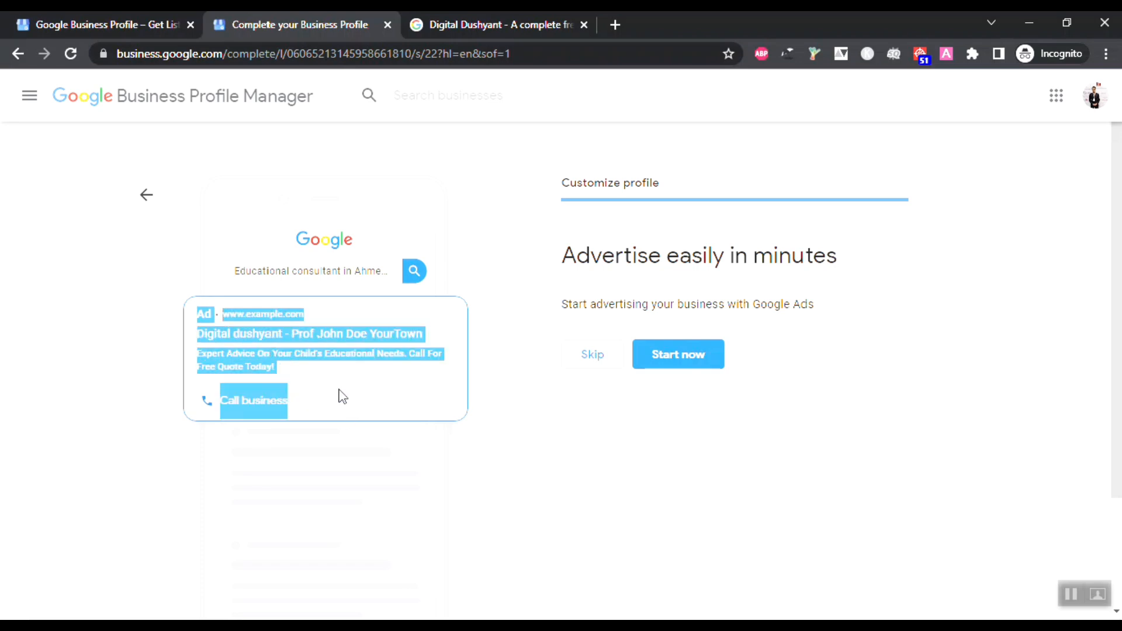
pyautogui.click(340, 392)
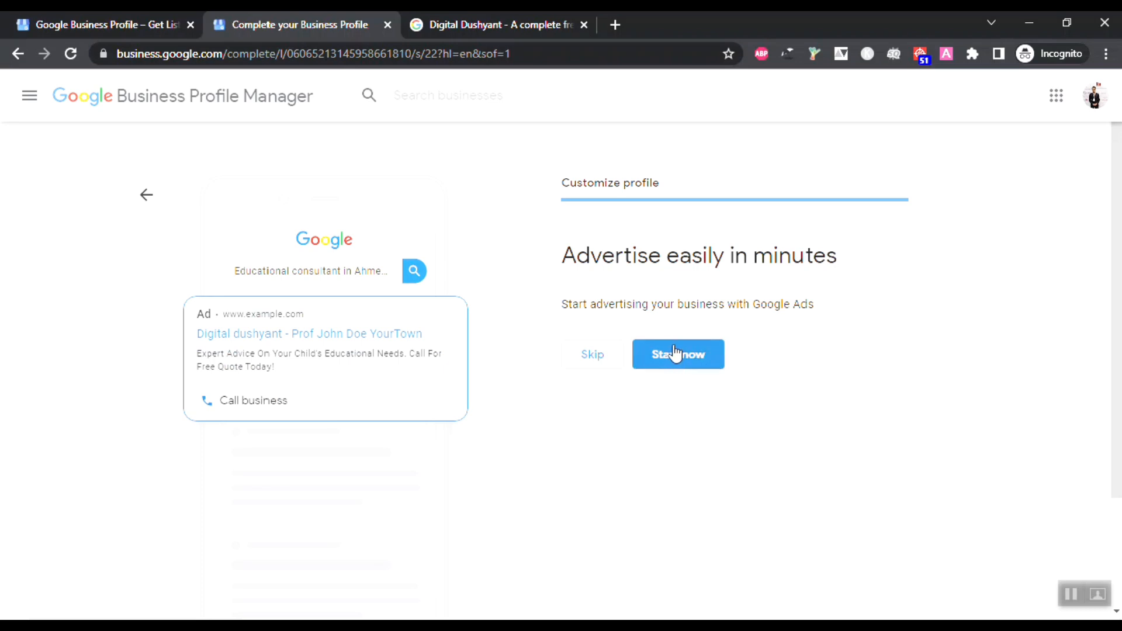
pyautogui.click(605, 354)
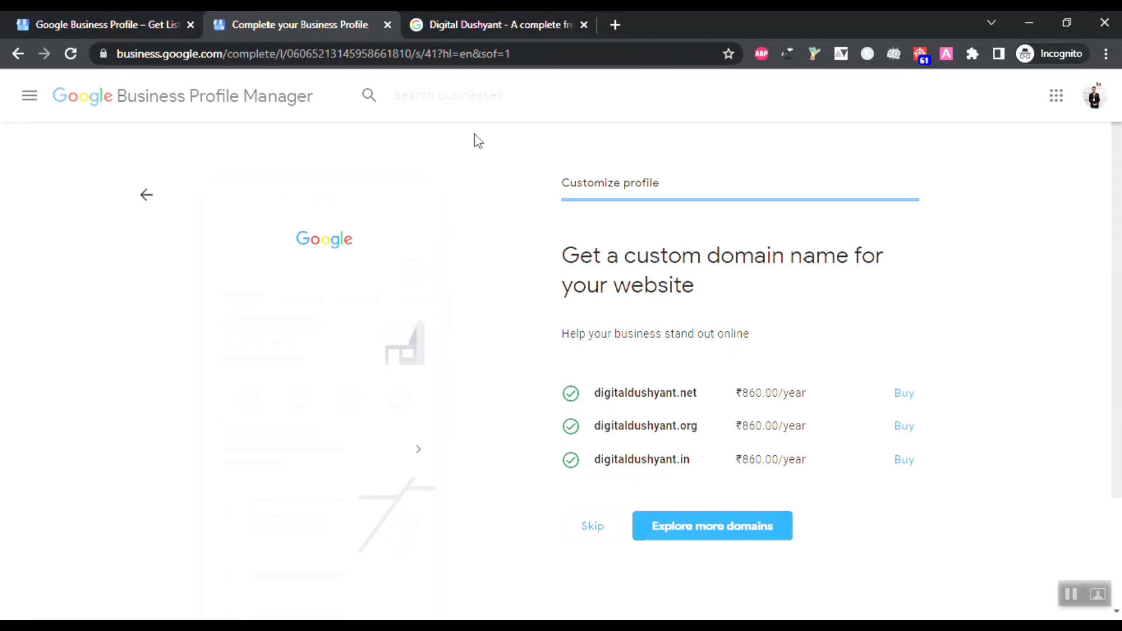
pyautogui.click(447, 23)
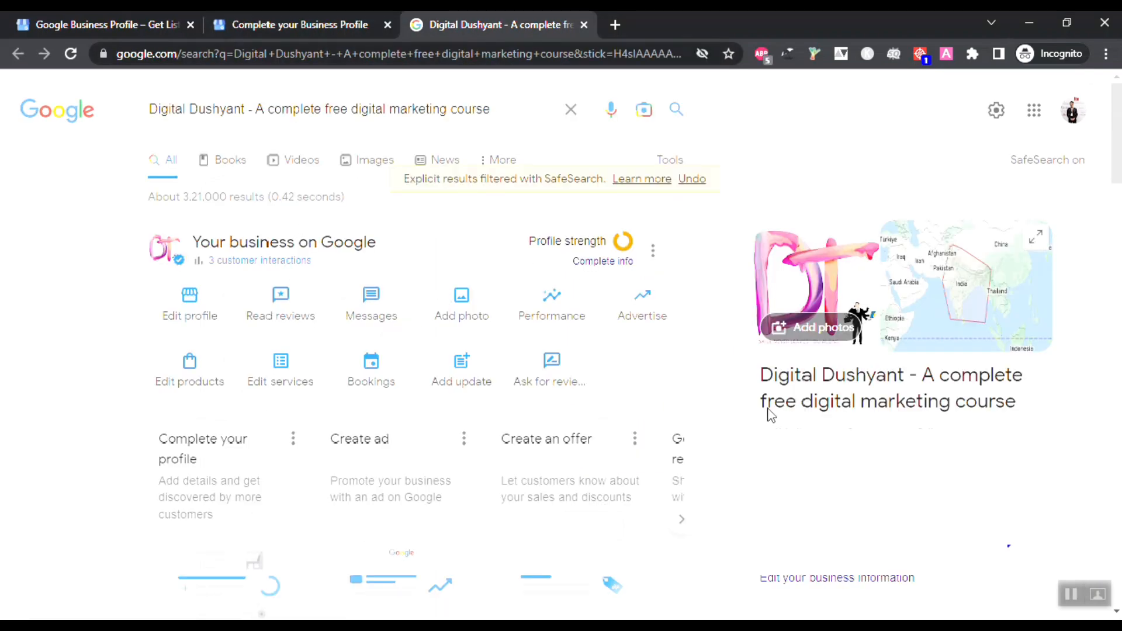
pyautogui.scroll(-4, 871, 406)
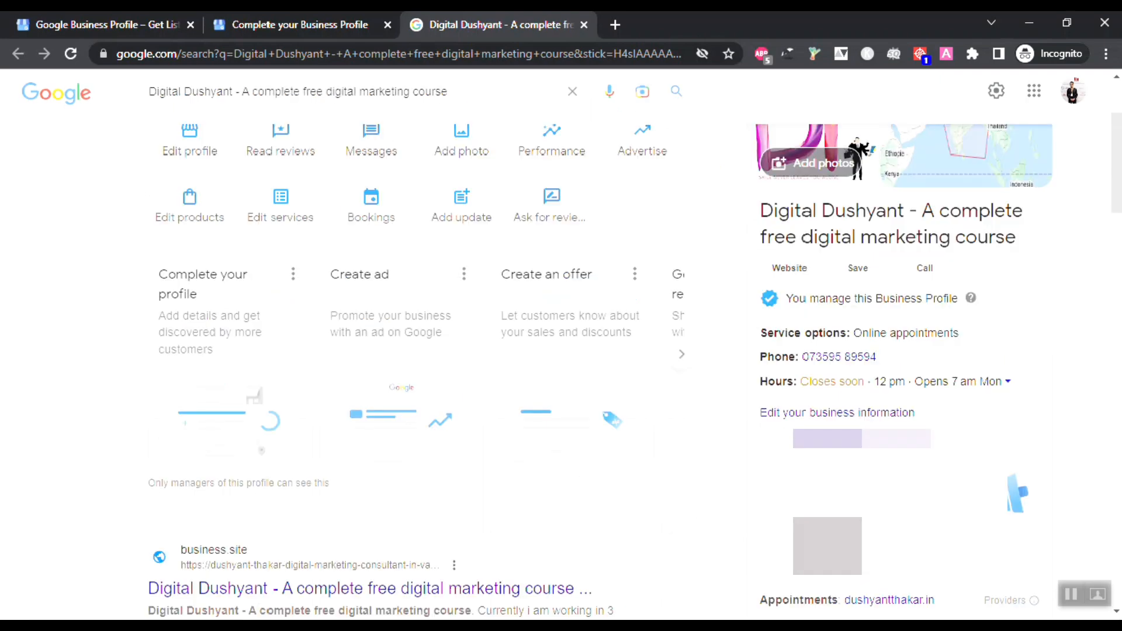
pyautogui.scroll(4, 871, 406)
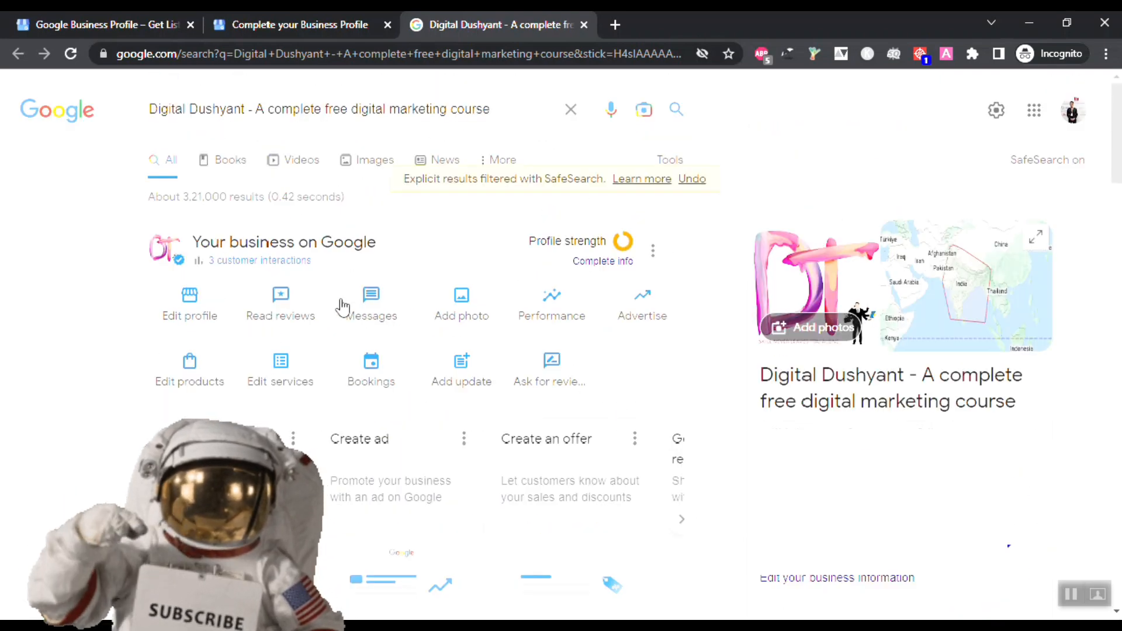
pyautogui.scroll(-1, 433, 362)
pyautogui.scroll(-2, 432, 367)
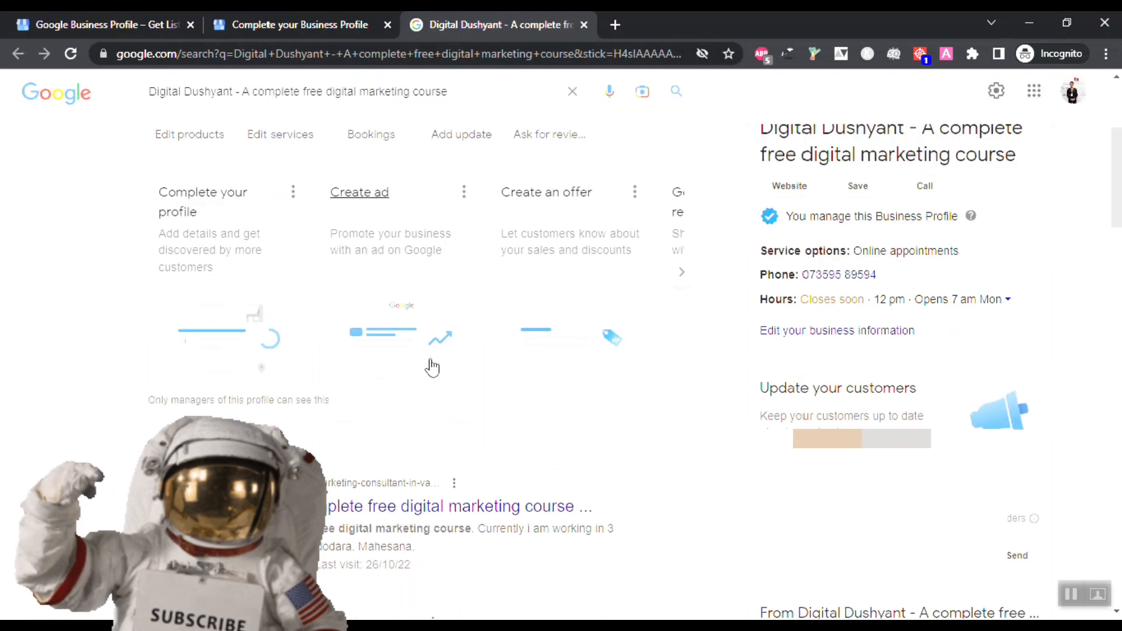
pyautogui.scroll(3, 433, 366)
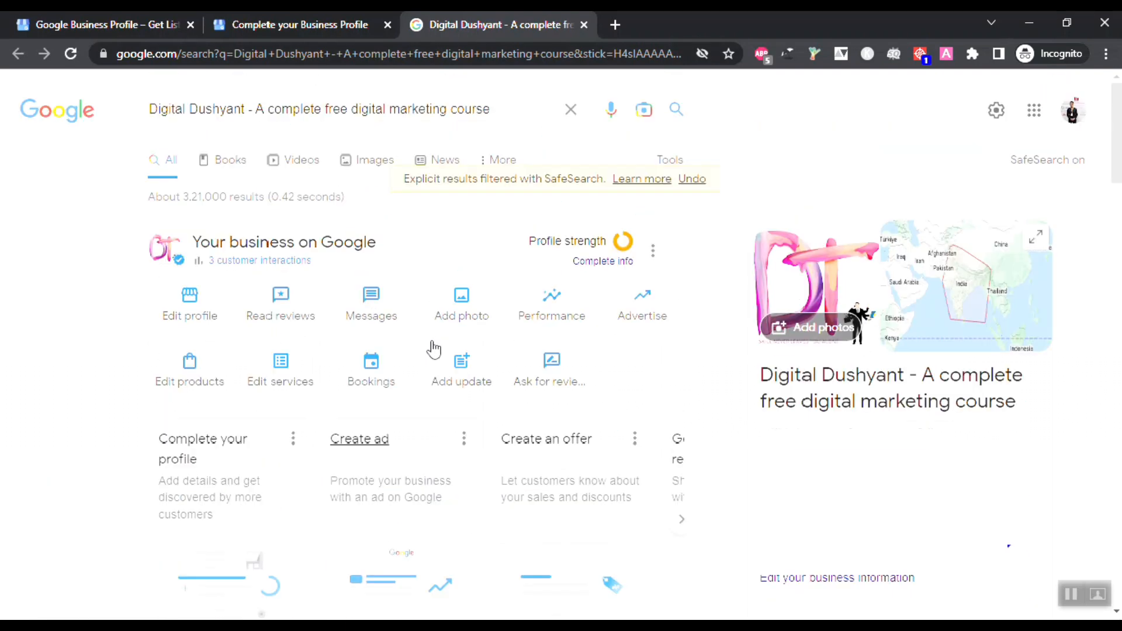
pyautogui.click(433, 351)
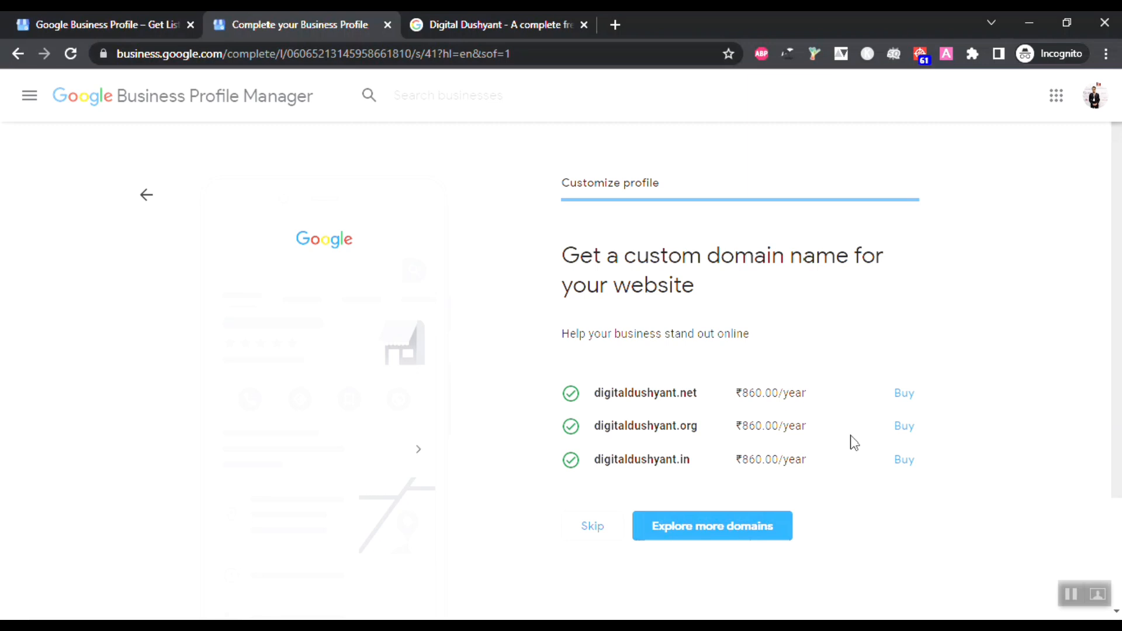
# Step: Skip buying a custom domain name for the website
pyautogui.click(595, 530)
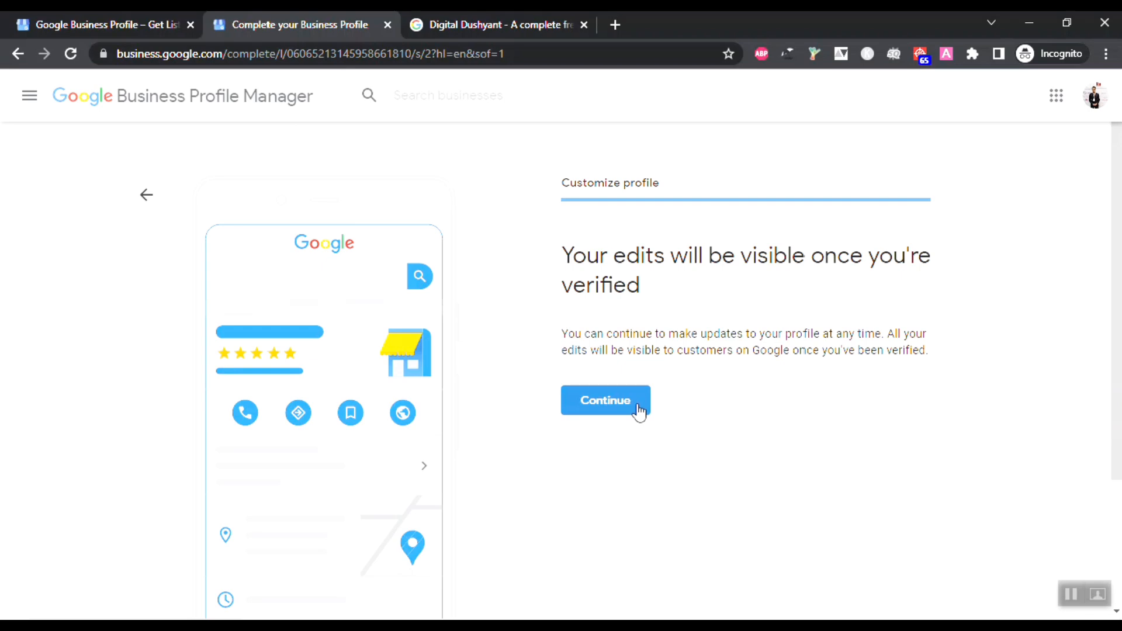
pyautogui.scroll(-3, 704, 343)
pyautogui.scroll(3, 704, 326)
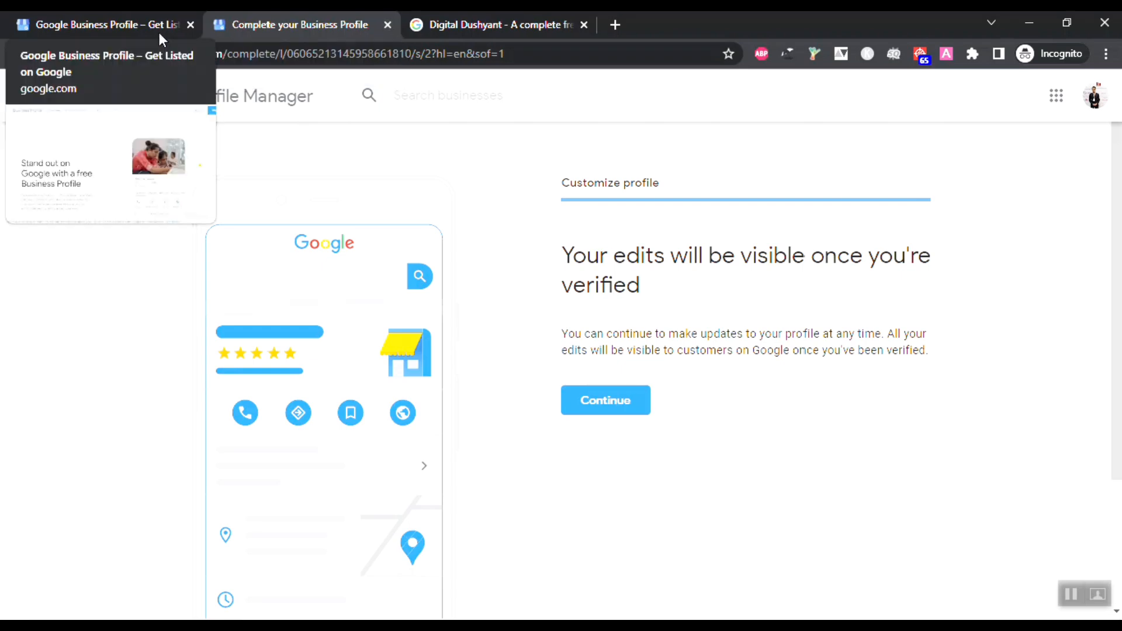
pyautogui.click(138, 22)
pyautogui.click(292, 23)
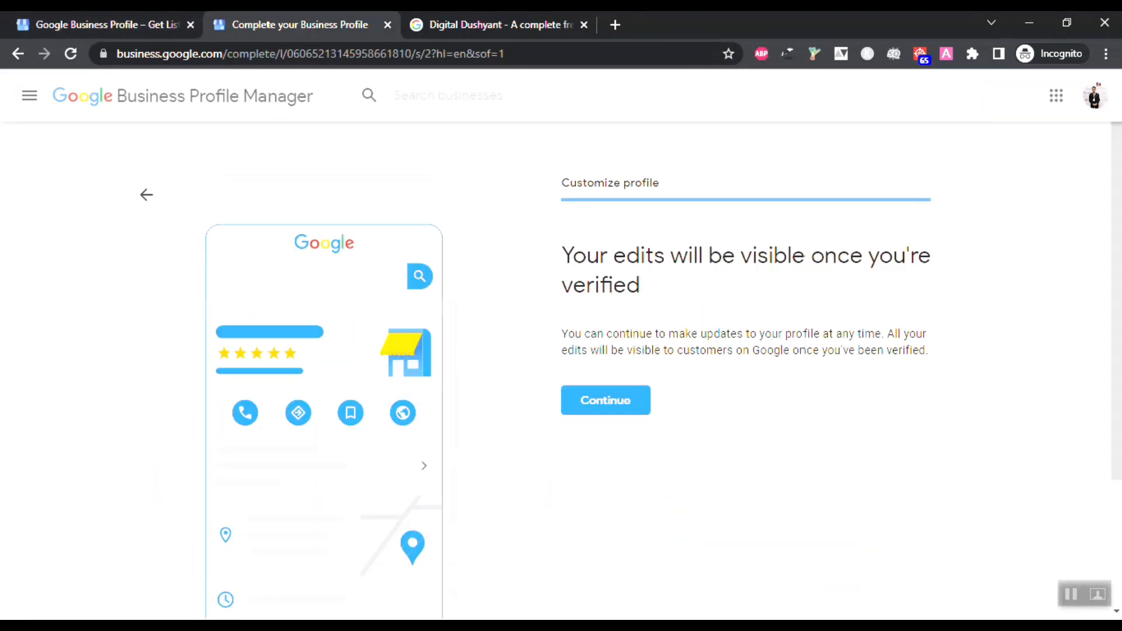
pyautogui.click(462, 24)
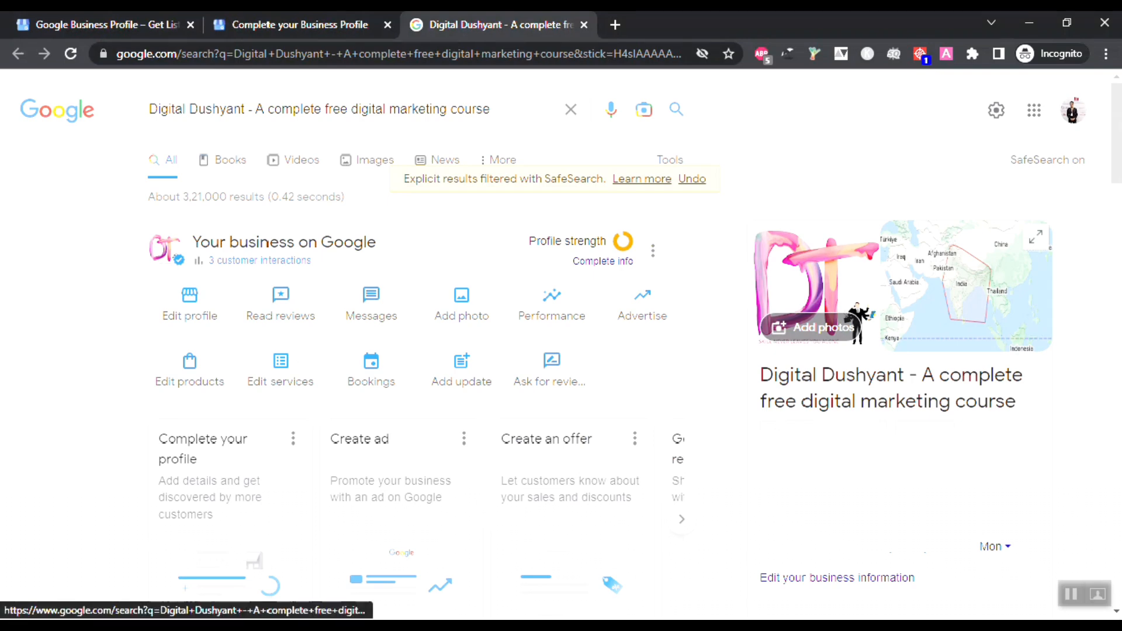
pyautogui.scroll(-5, 561, 350)
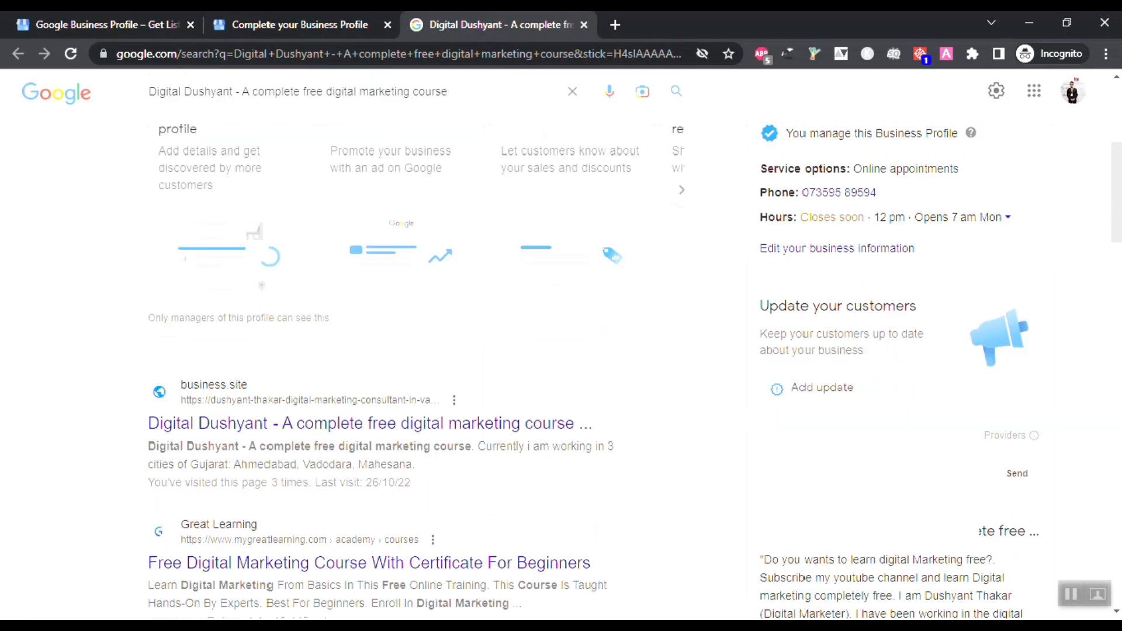
pyautogui.scroll(3, 561, 350)
pyautogui.scroll(-7, 561, 350)
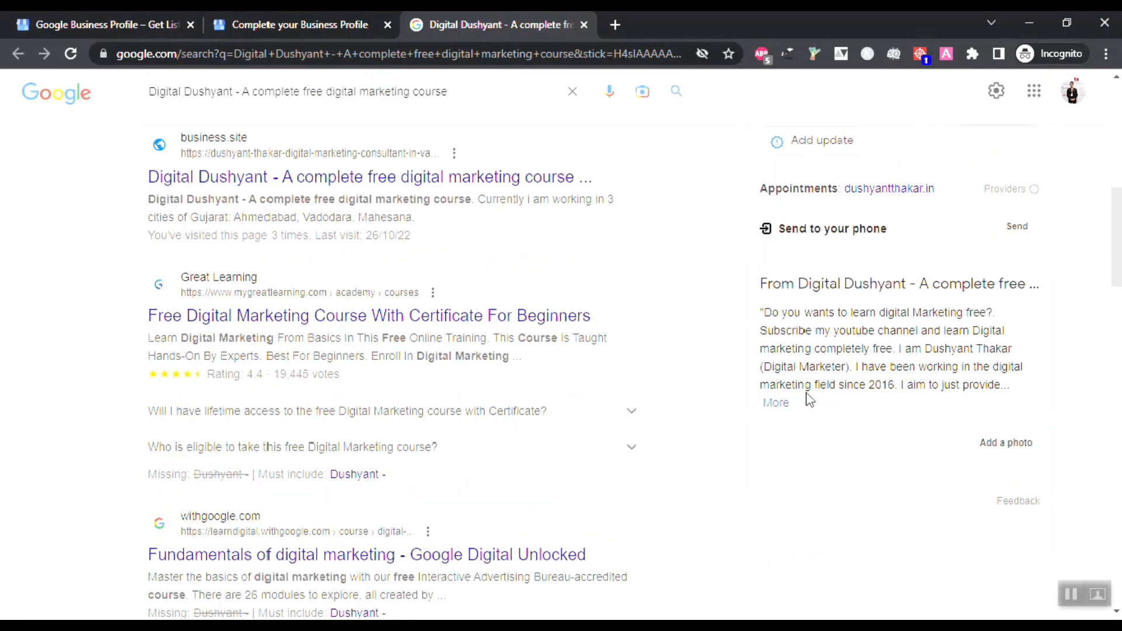
pyautogui.scroll(10, 849, 349)
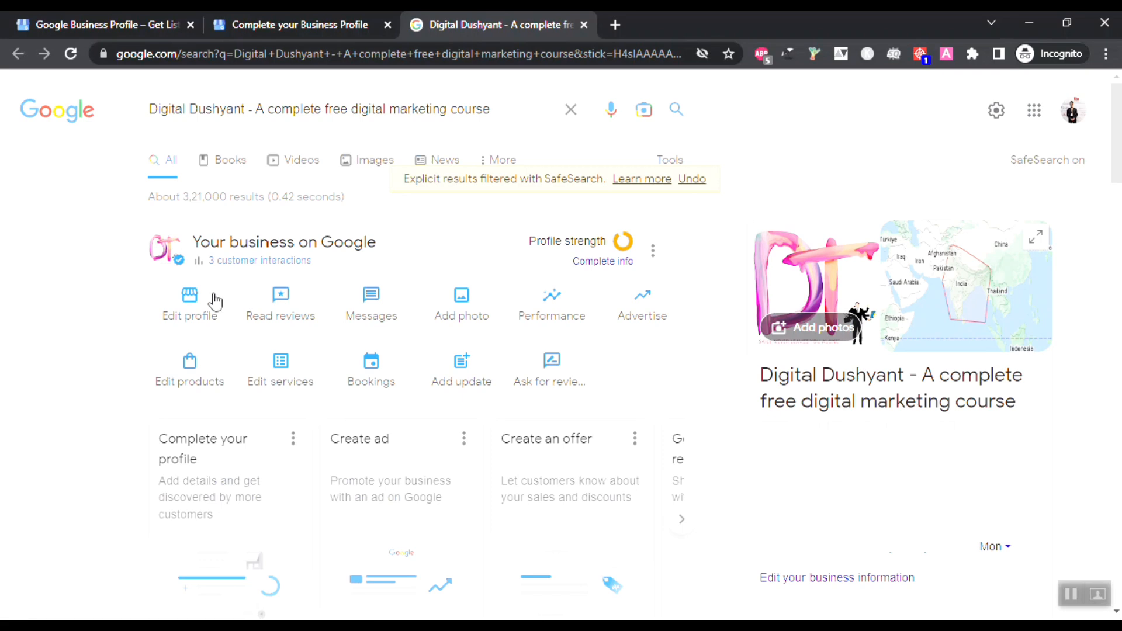
pyautogui.scroll(-1, 290, 441)
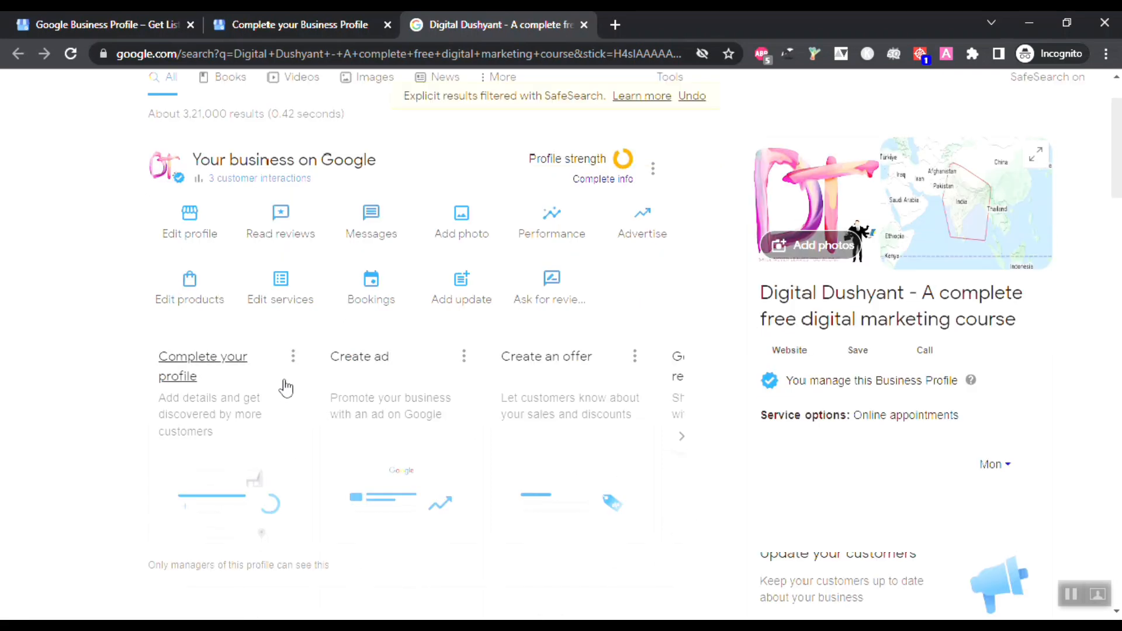
pyautogui.scroll(1, 286, 386)
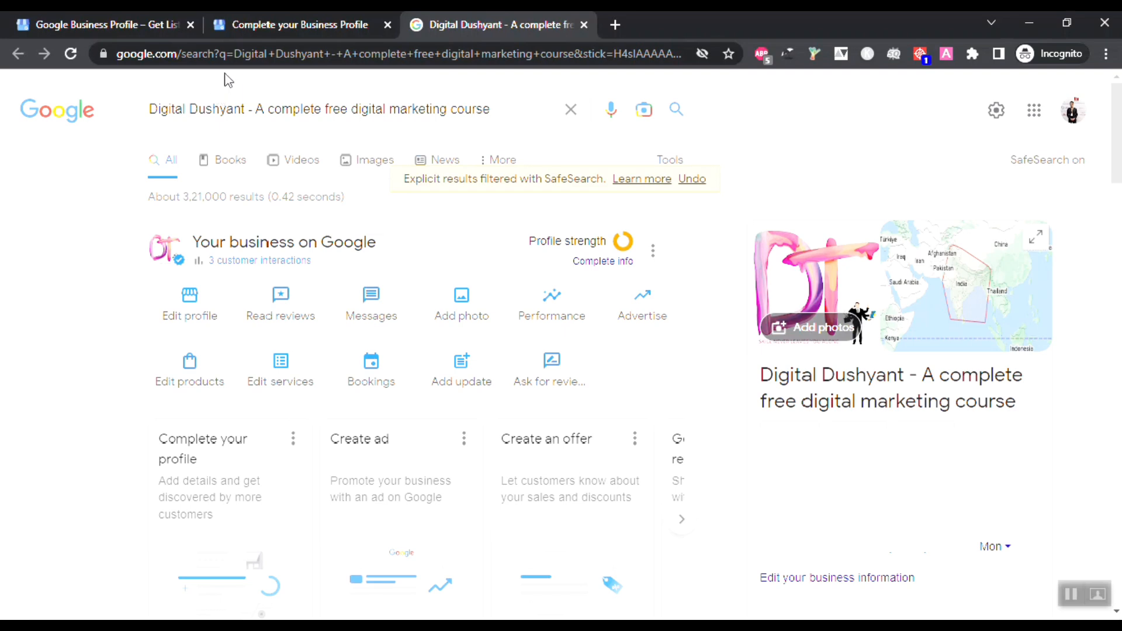
pyautogui.click(243, 25)
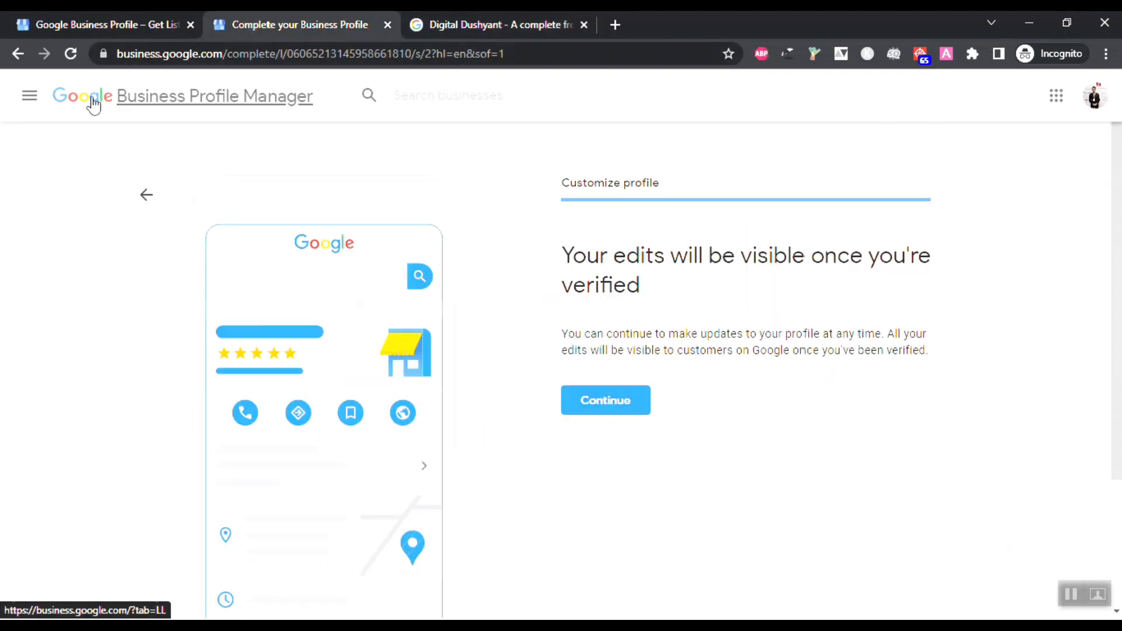
# Step: Go to the Business Profile Manager list and browse the 8 managed businesses
pyautogui.click(124, 100)
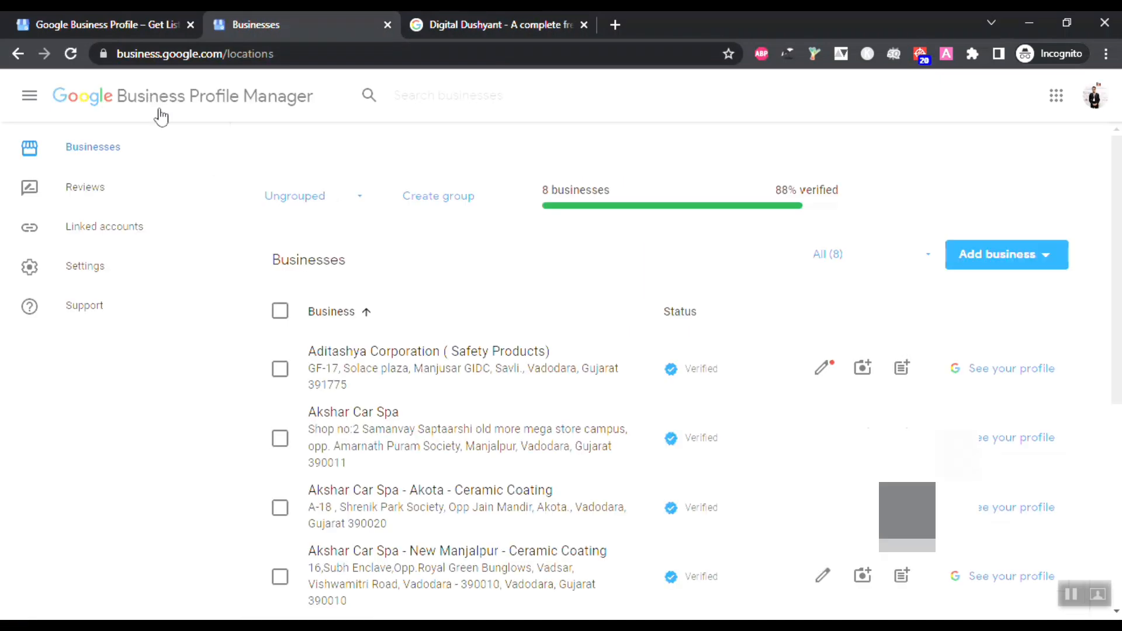
pyautogui.scroll(-5, 301, 293)
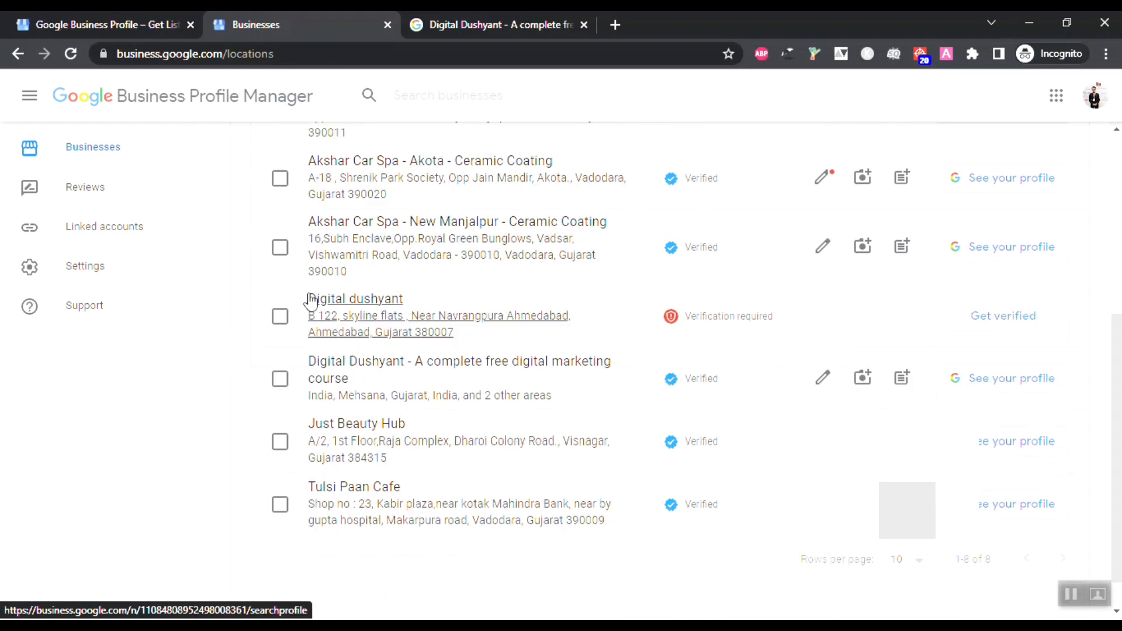
pyautogui.scroll(-1, 311, 304)
pyautogui.scroll(1, 311, 304)
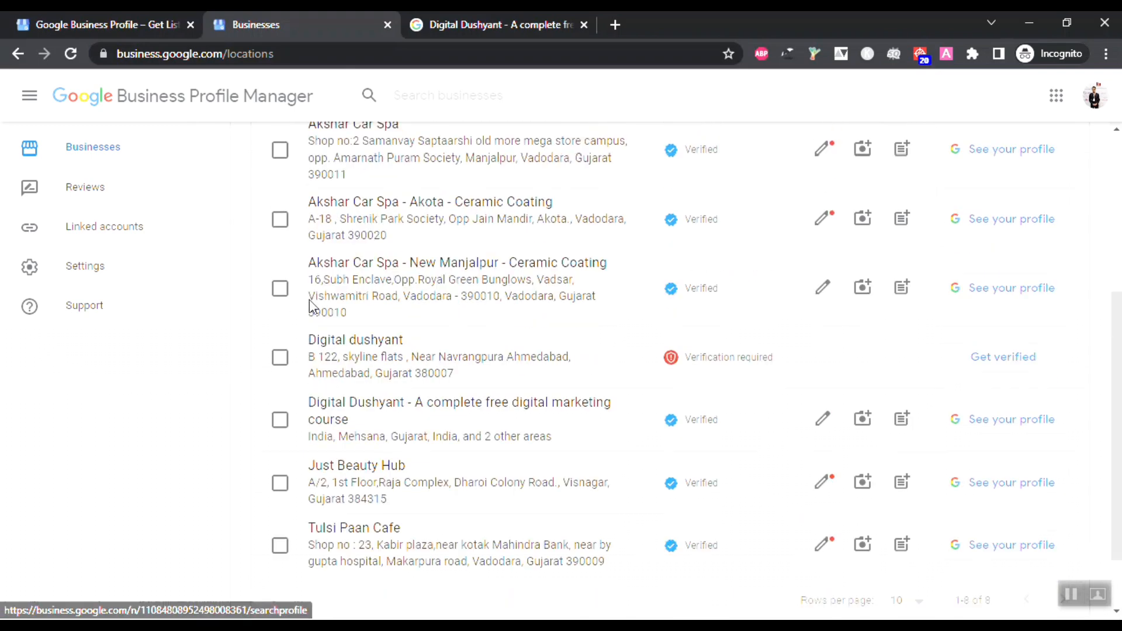
pyautogui.scroll(1, 312, 308)
pyautogui.scroll(1, 311, 307)
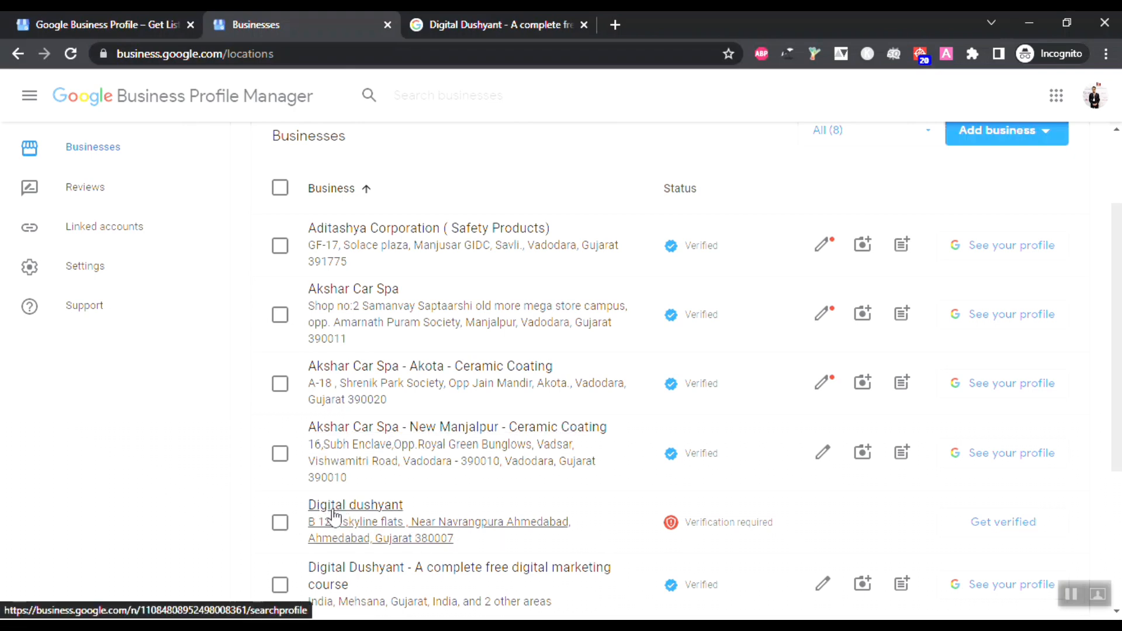
pyautogui.scroll(-1, 329, 512)
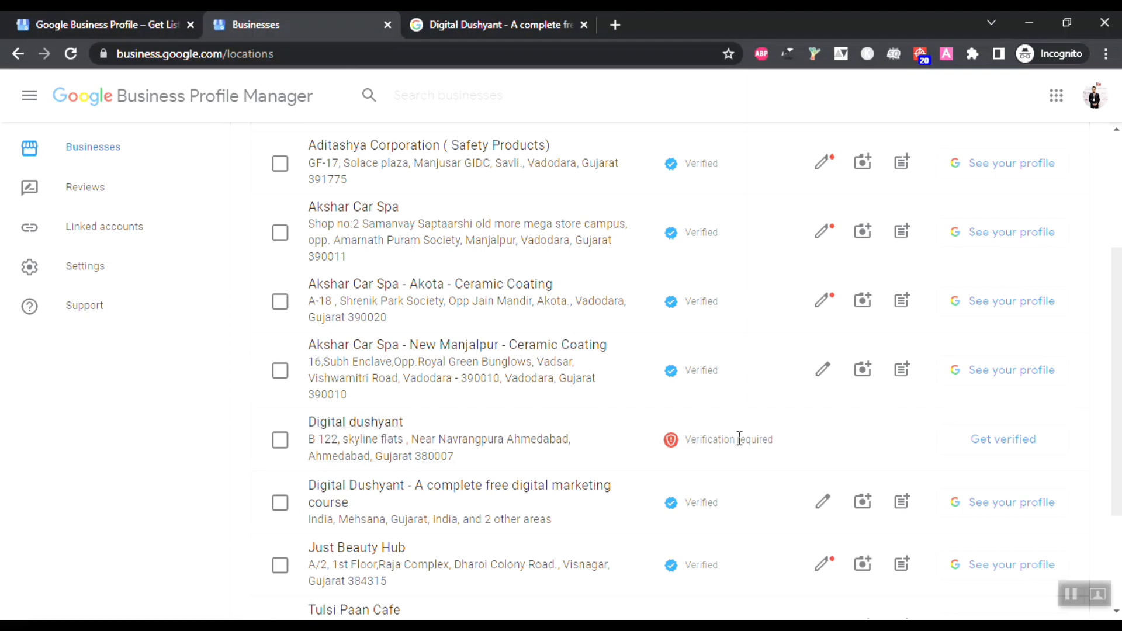
pyautogui.scroll(3, 749, 438)
pyautogui.scroll(-3, 671, 293)
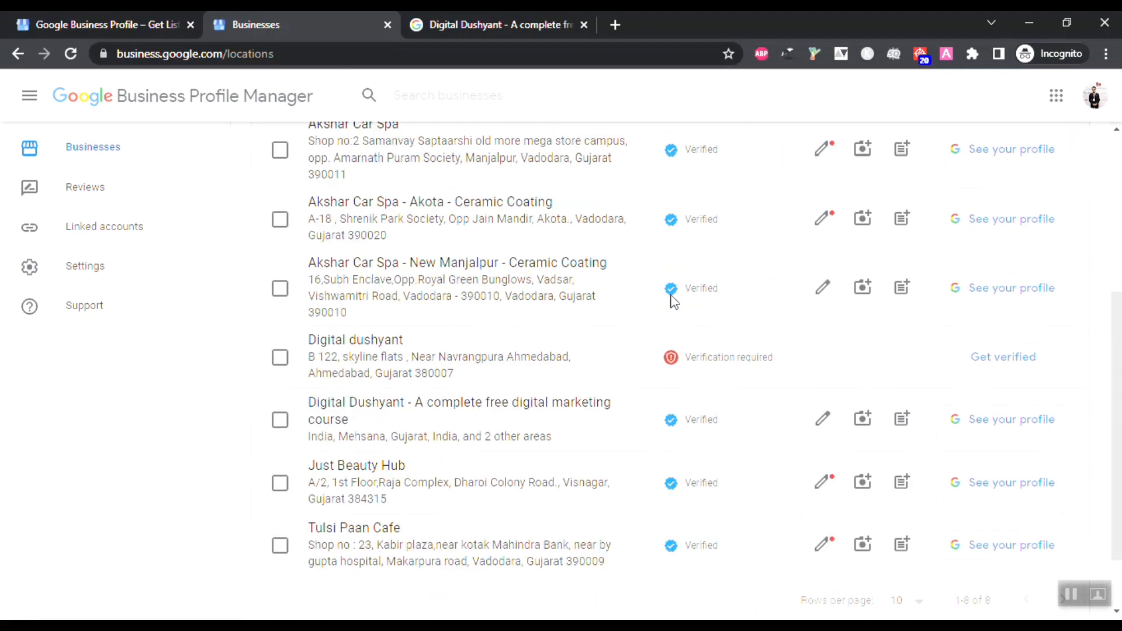
pyautogui.scroll(1, 672, 301)
pyautogui.scroll(-1, 672, 301)
# Step: Open the Digital Dushyant course row's 'See your profile' link in a new tab
pyautogui.scroll(1, 286, 371)
pyautogui.scroll(2, 286, 371)
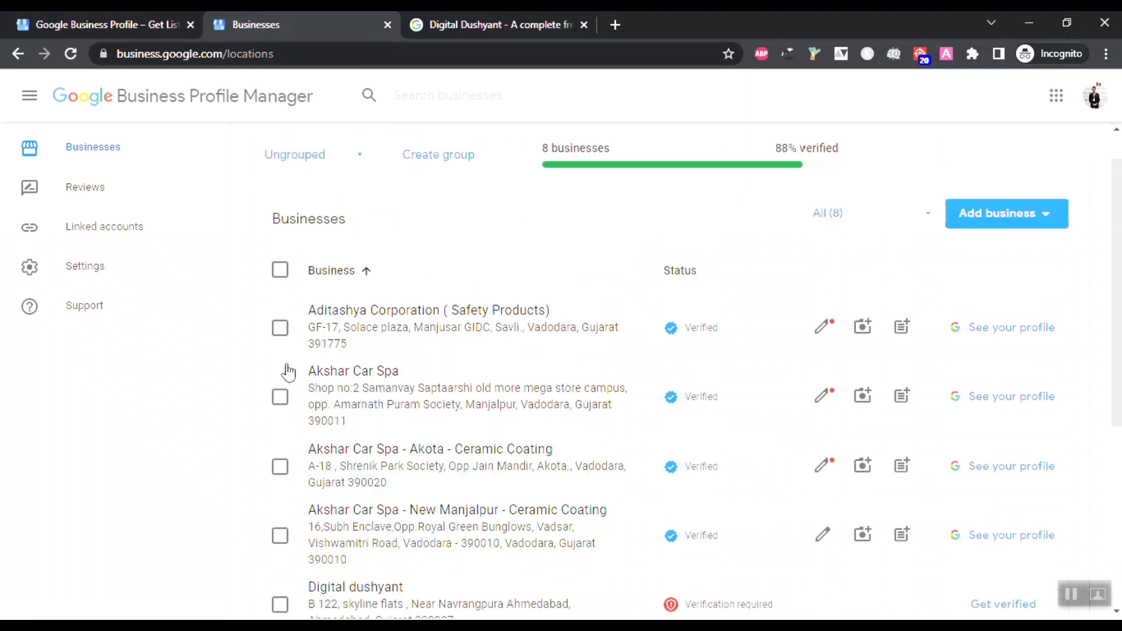
pyautogui.scroll(-1, 288, 372)
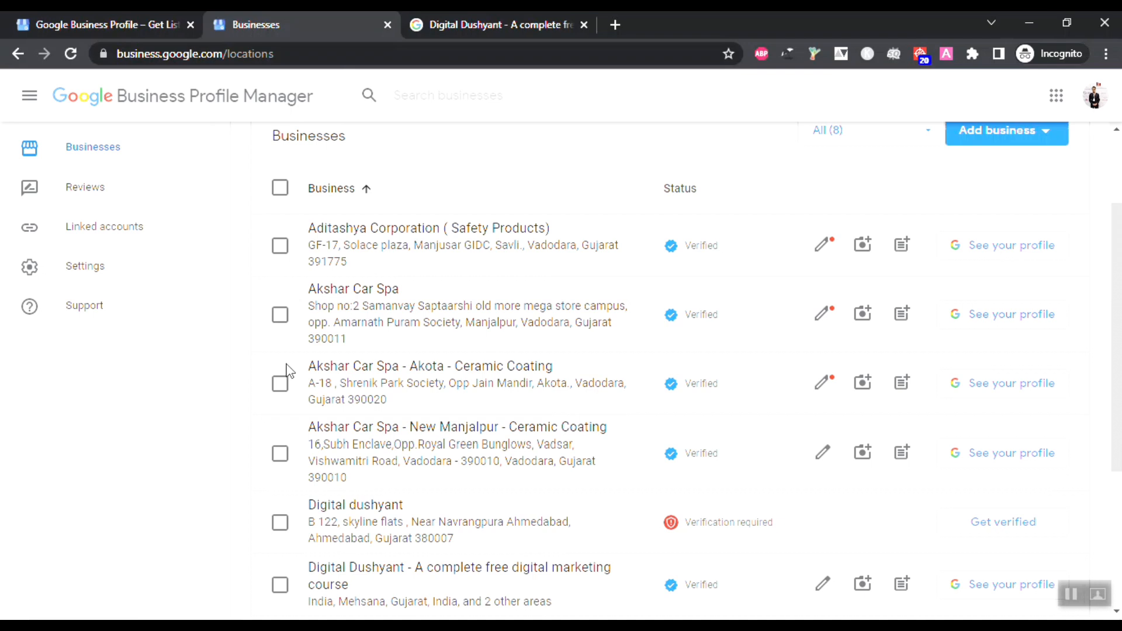
pyautogui.scroll(-3, 287, 370)
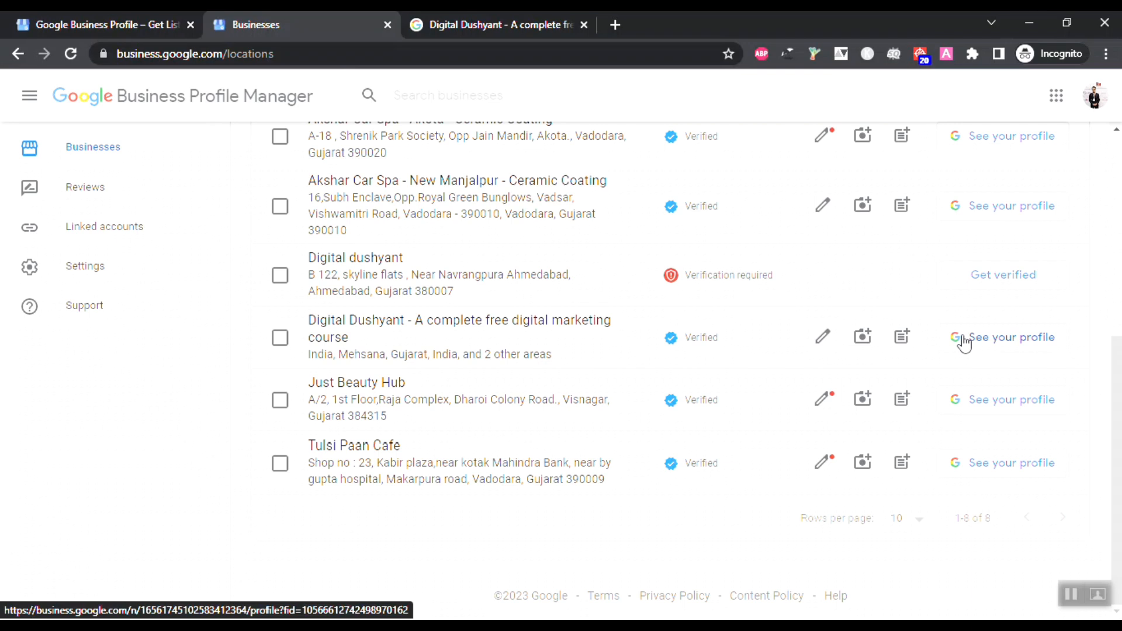
pyautogui.rightClick(963, 343)
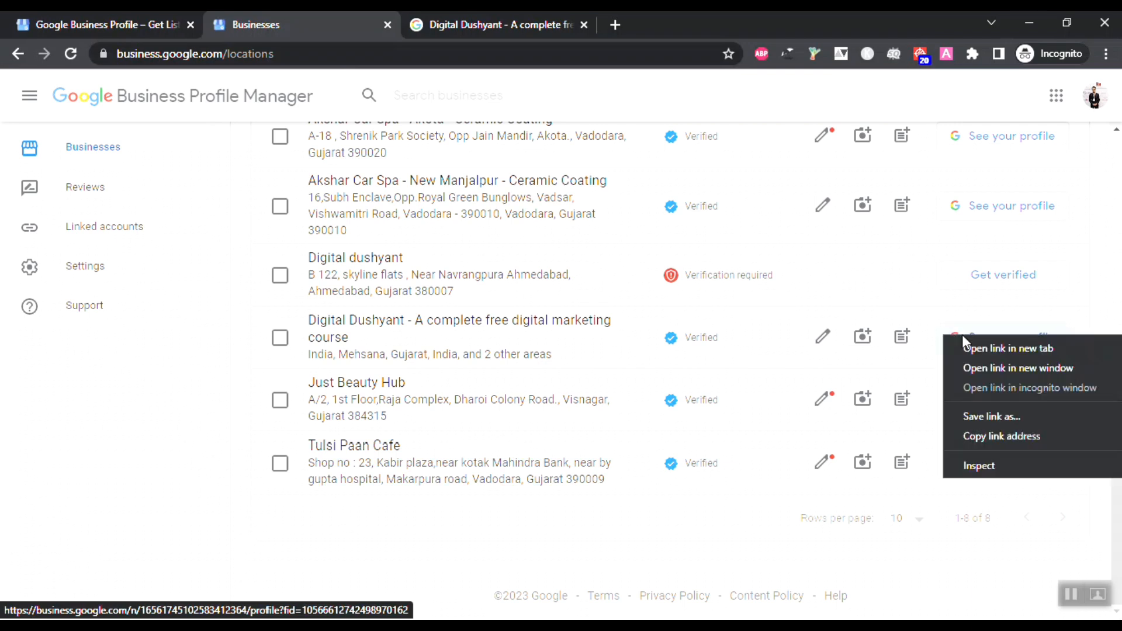
pyautogui.click(968, 346)
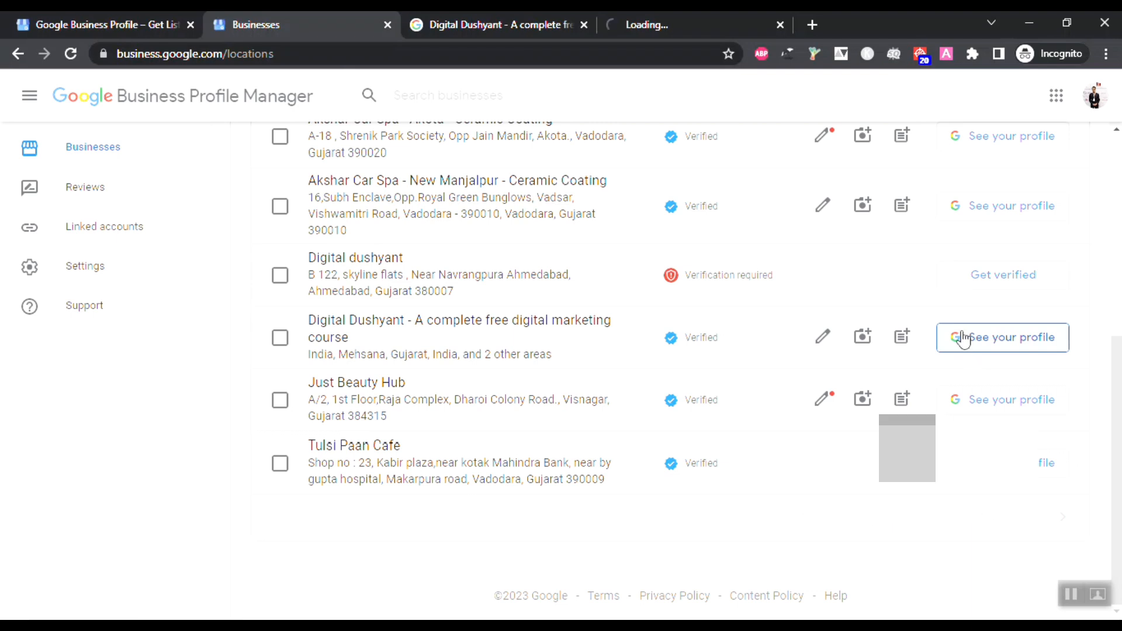
pyautogui.click(678, 25)
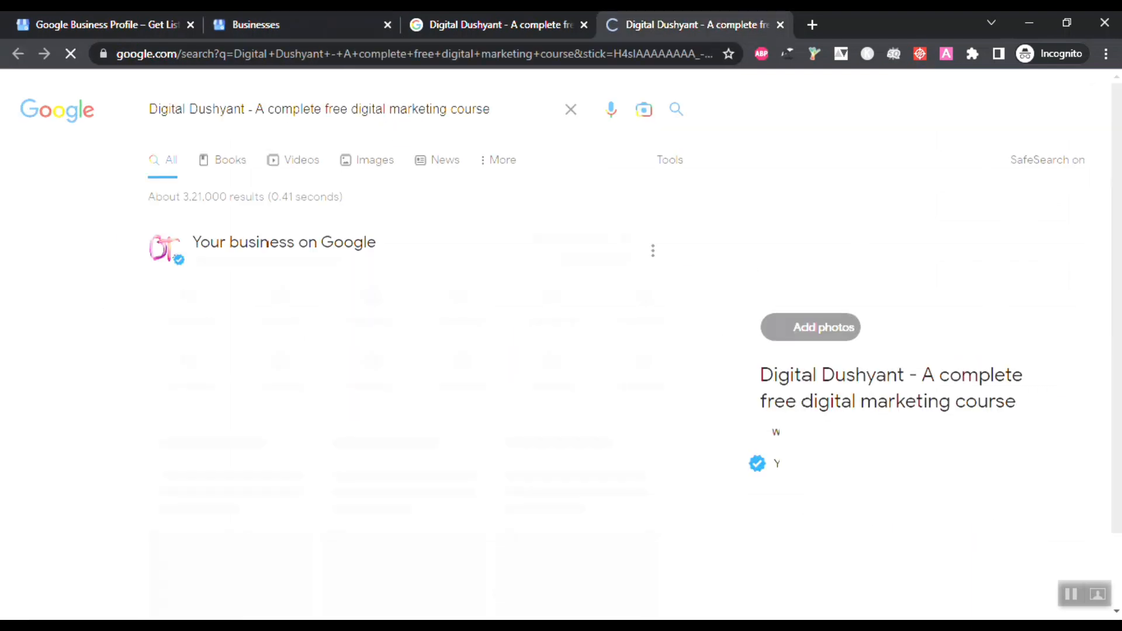
pyautogui.click(584, 25)
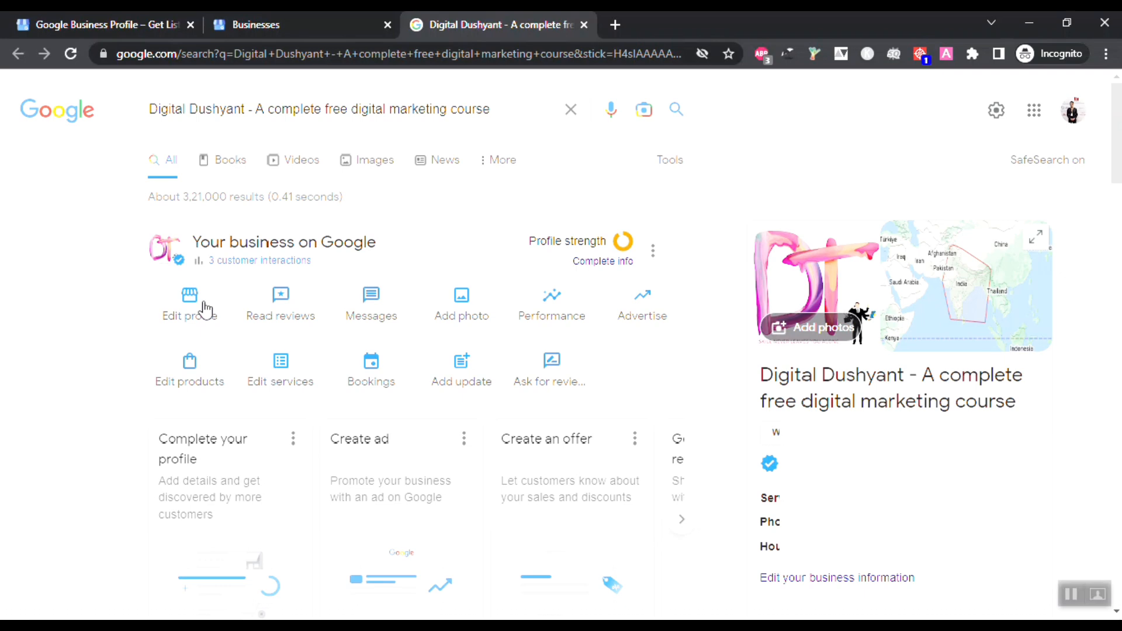
pyautogui.scroll(-4, 616, 393)
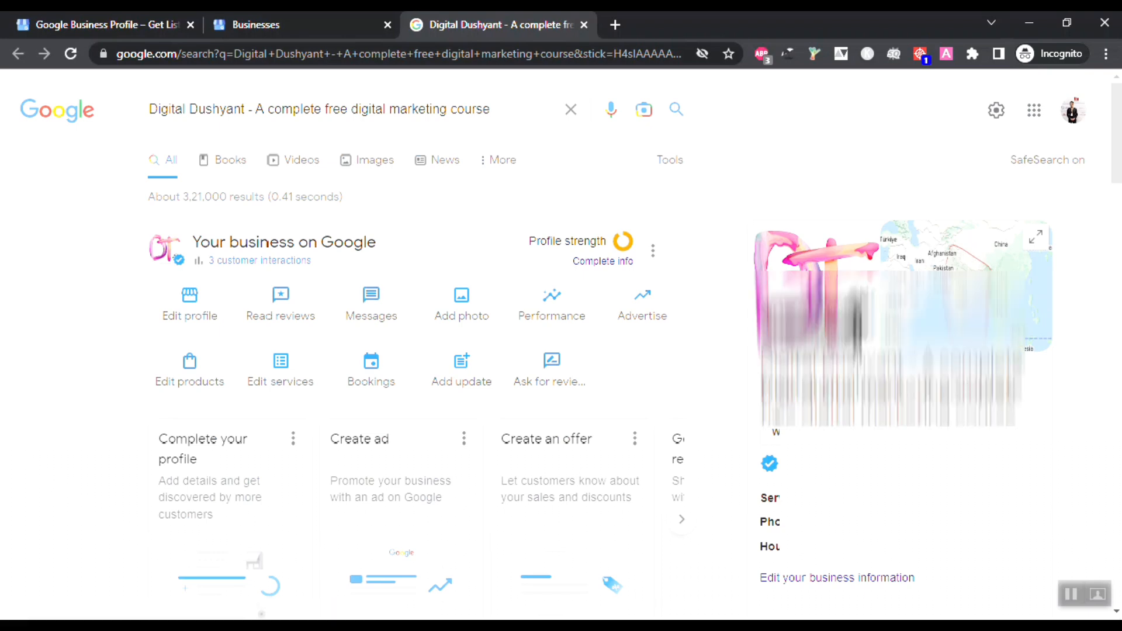
pyautogui.scroll(-3, 561, 351)
pyautogui.scroll(3, 193, 316)
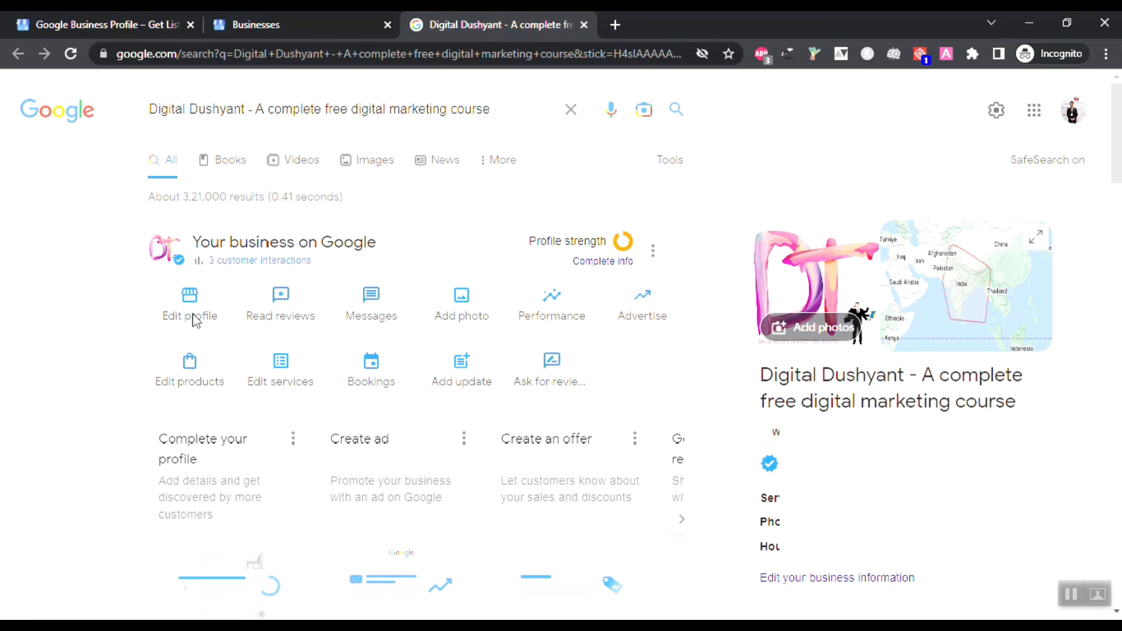
# Step: Open Edit profile and review the About and Contact sections of Business information
pyautogui.click(196, 321)
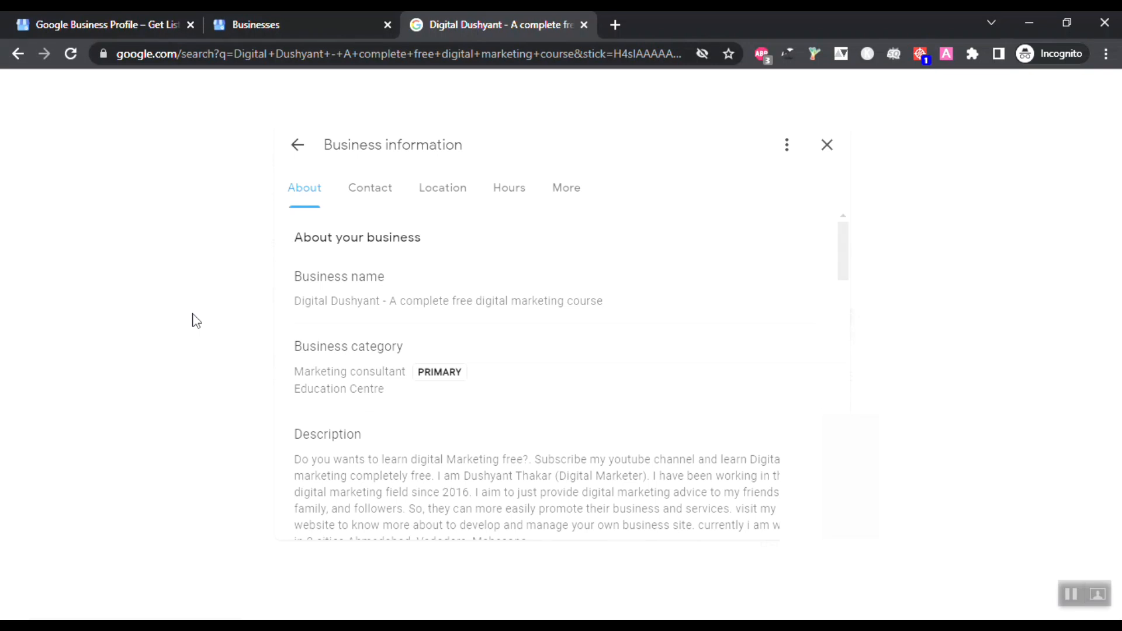
pyautogui.scroll(-1, 366, 313)
pyautogui.scroll(1, 366, 313)
pyautogui.moveTo(366, 315)
pyautogui.scroll(-1, 462, 313)
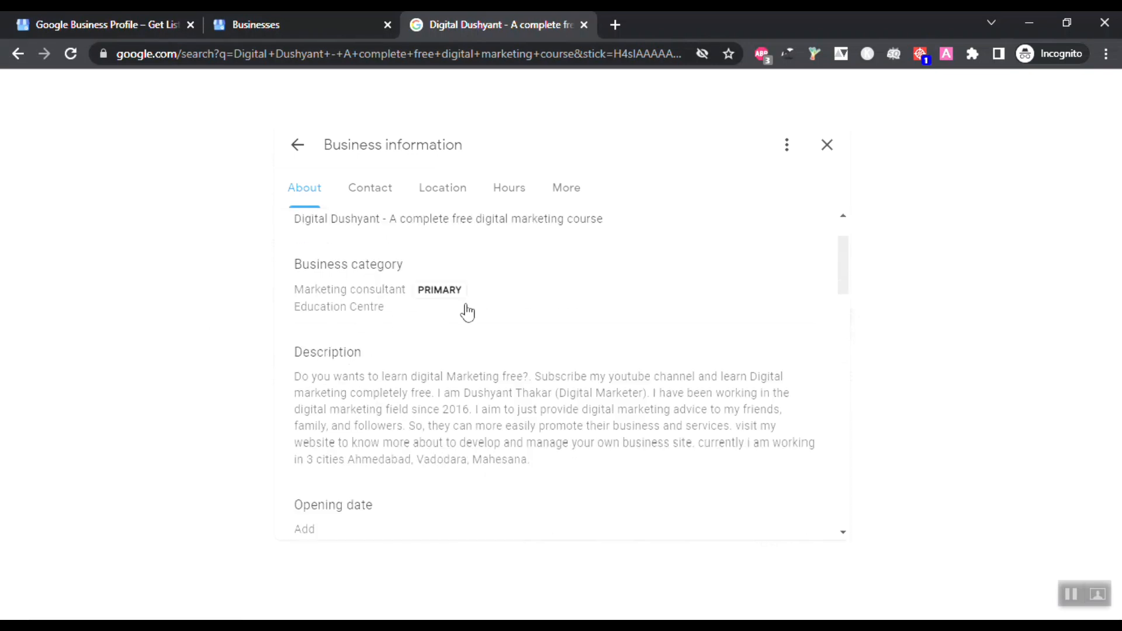
pyautogui.moveTo(436, 293)
pyautogui.scroll(-2, 384, 323)
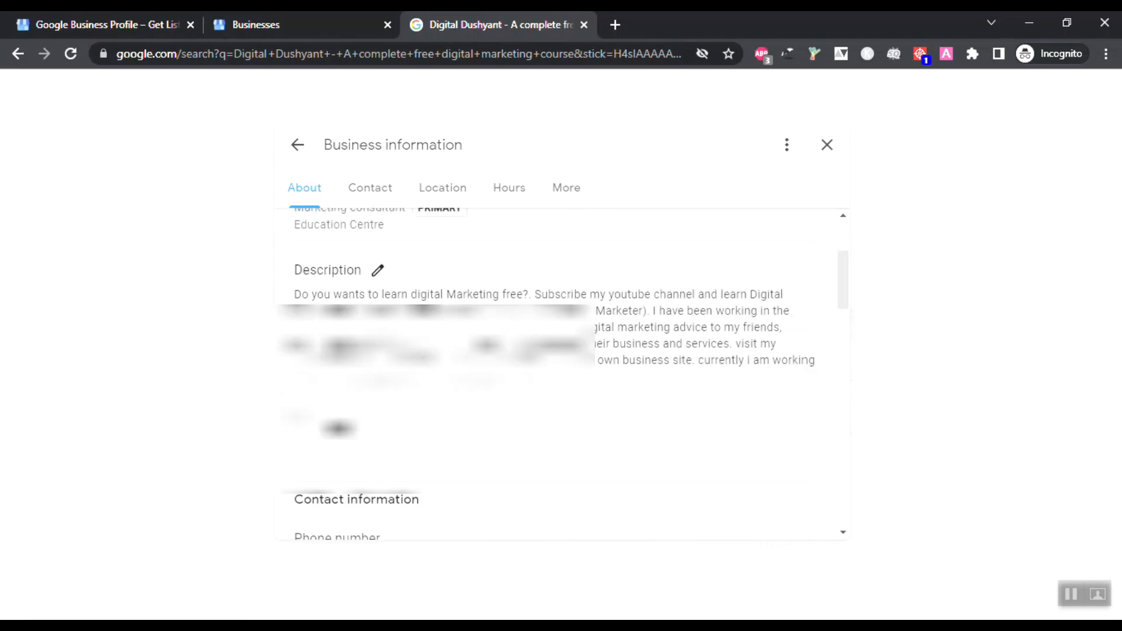
pyautogui.scroll(2, 366, 262)
pyautogui.scroll(-2, 377, 324)
pyautogui.scroll(-3, 377, 324)
pyautogui.scroll(3, 377, 325)
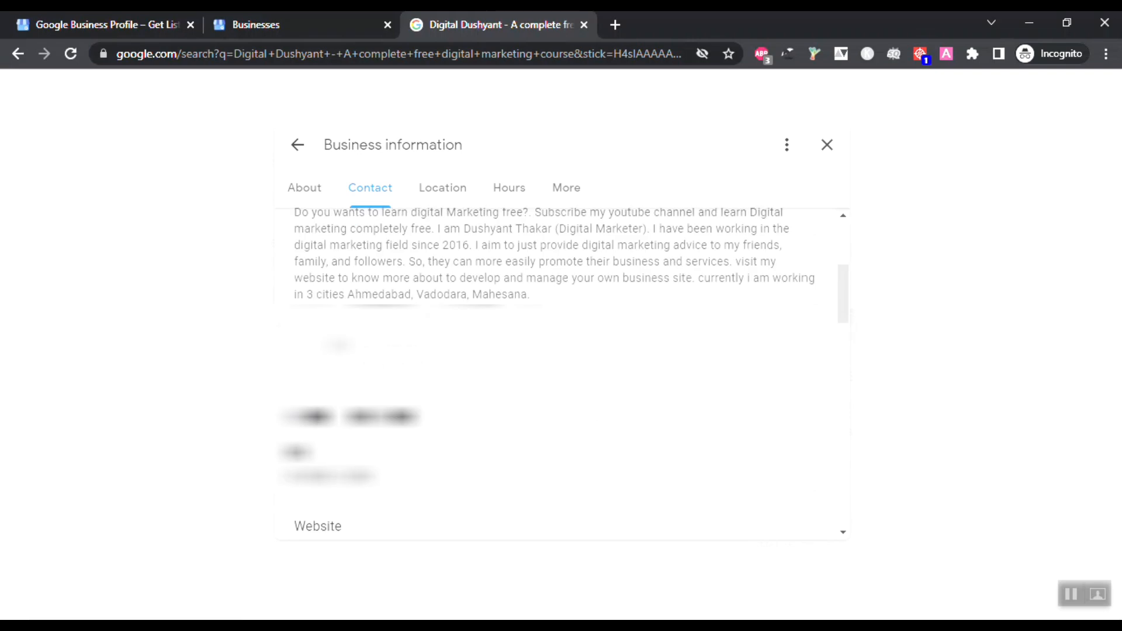
pyautogui.scroll(-1, 422, 368)
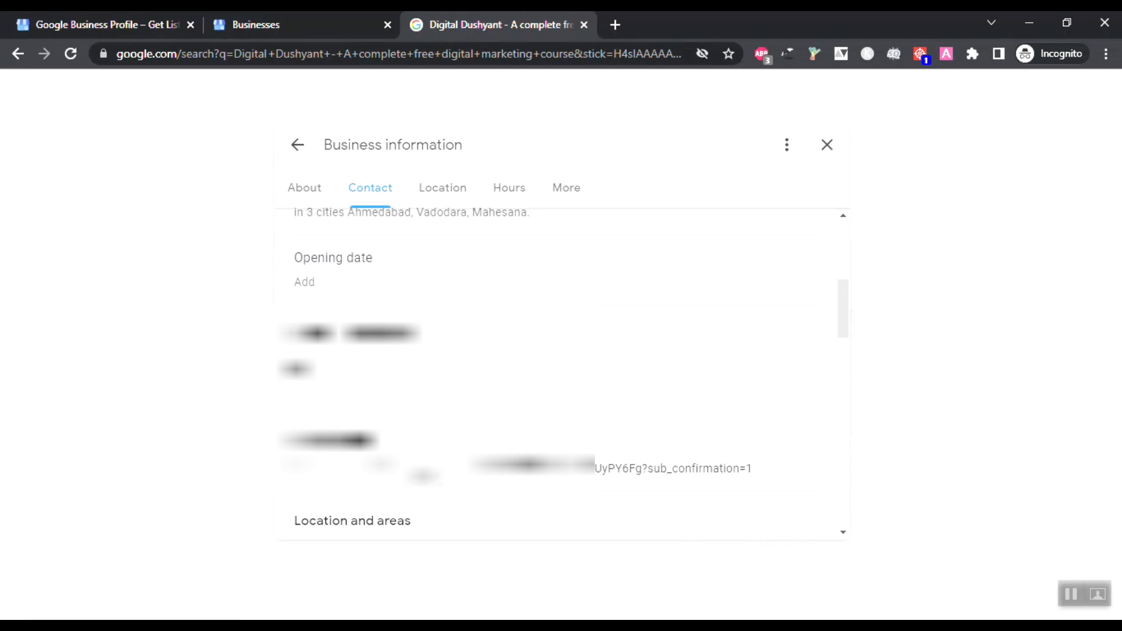
# Step: Scroll on through the Location, Hours and More sections of the listing's details
pyautogui.scroll(-4, 415, 496)
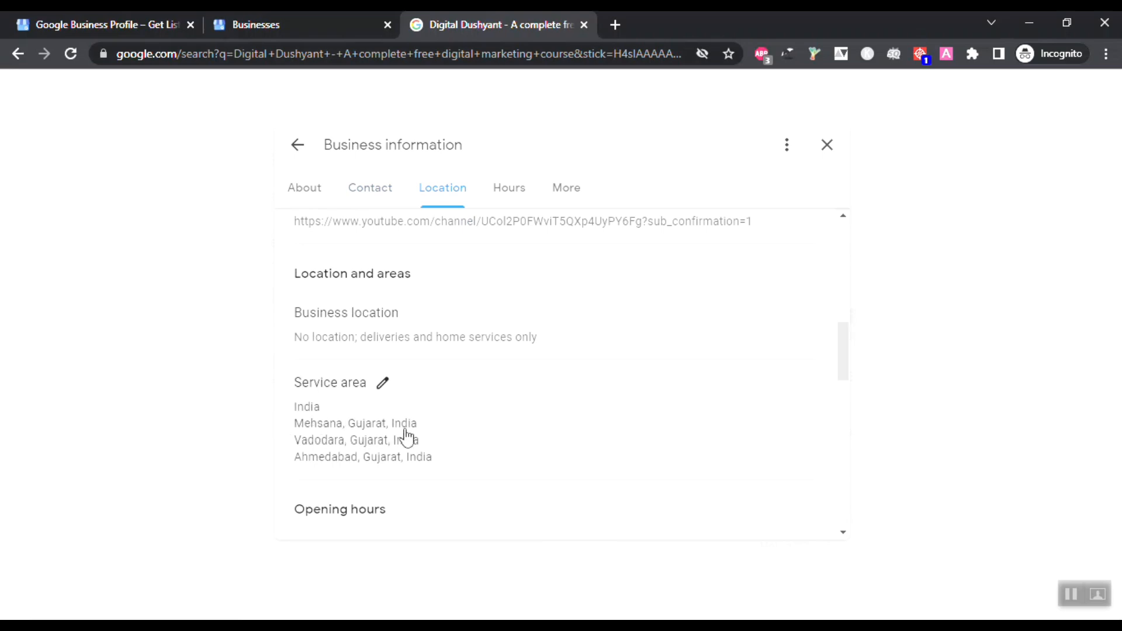
pyautogui.scroll(-4, 397, 465)
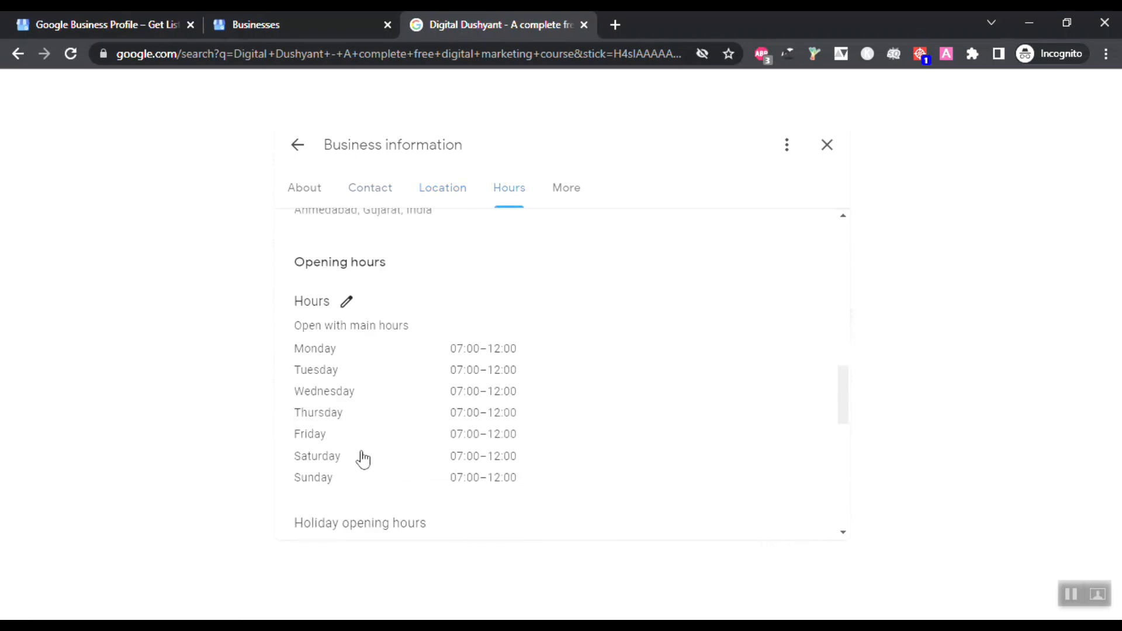
pyautogui.scroll(-3, 385, 418)
pyautogui.scroll(-2, 392, 403)
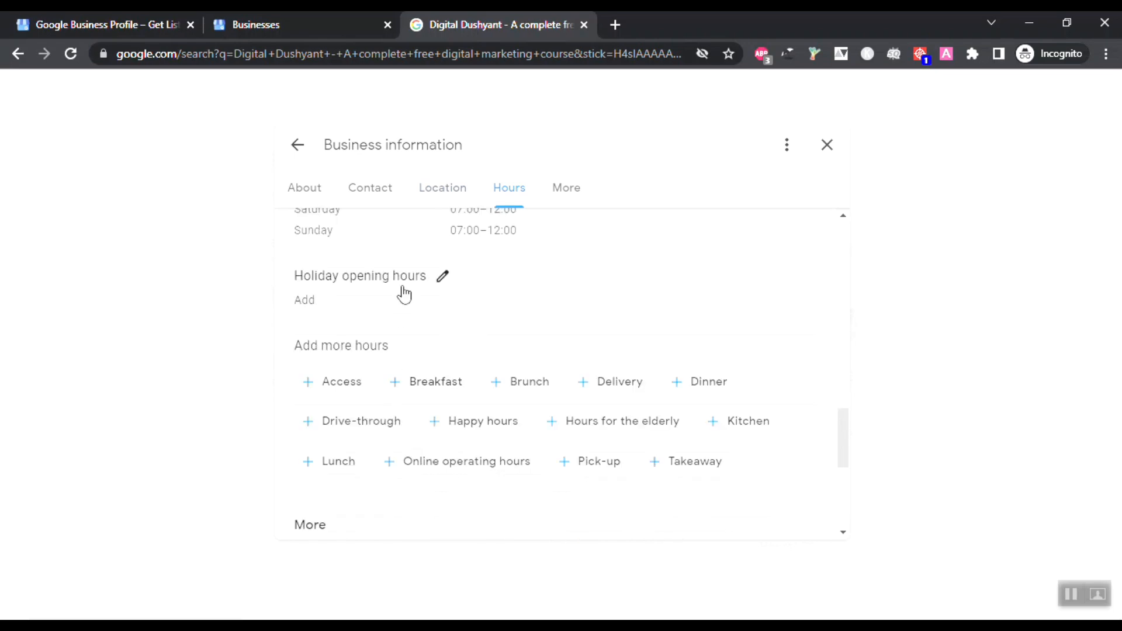
pyautogui.scroll(-2, 391, 345)
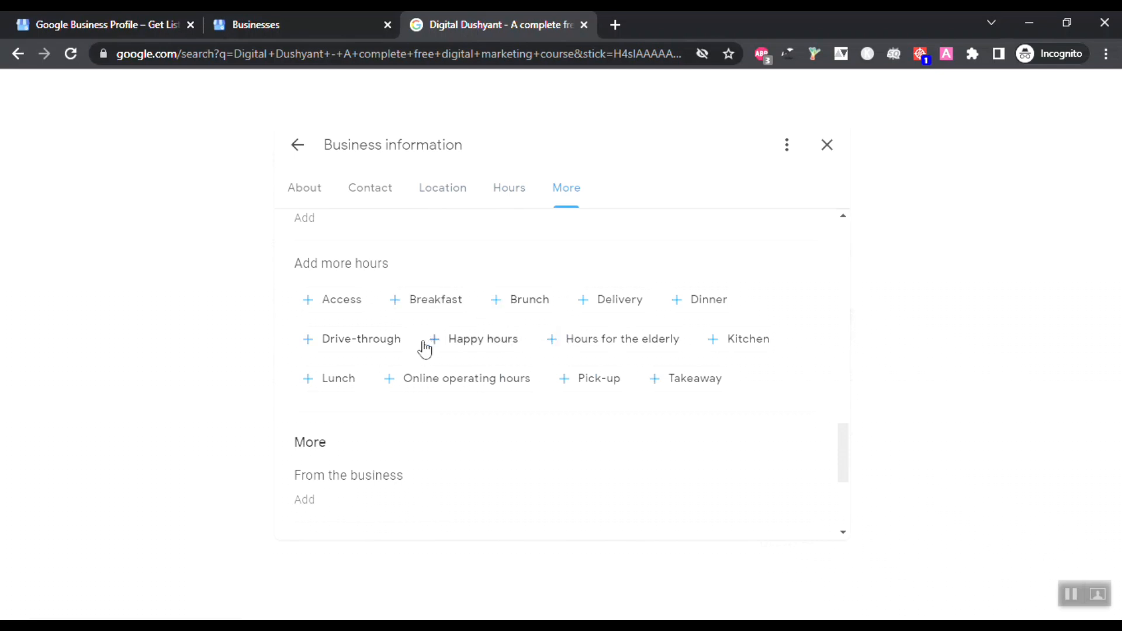
pyautogui.scroll(-4, 418, 500)
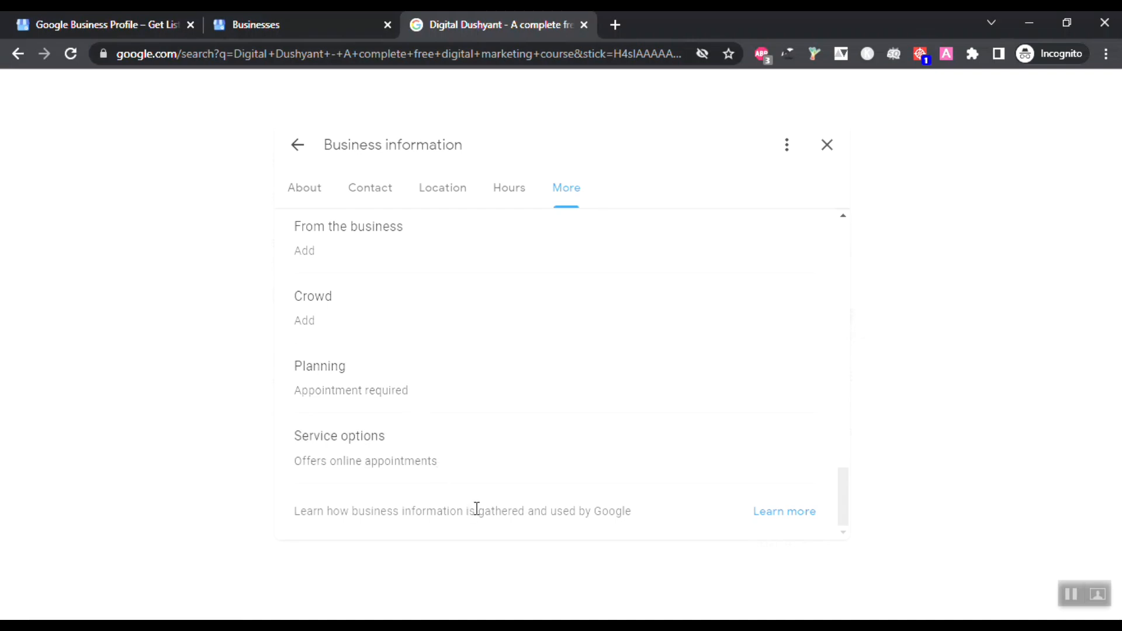
pyautogui.scroll(10, 486, 244)
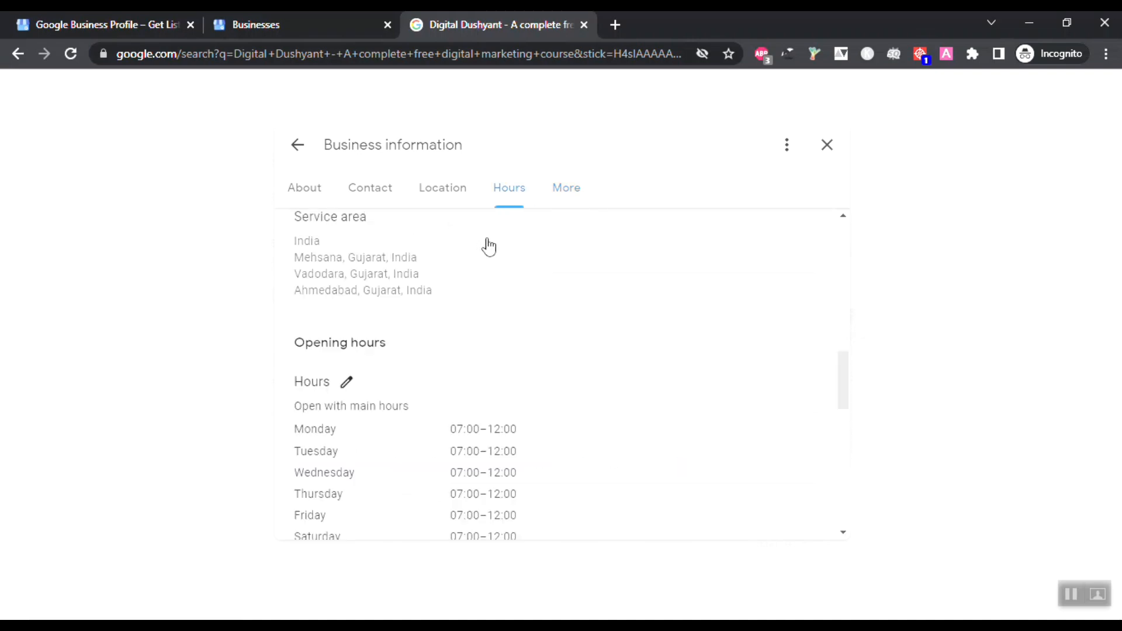
pyautogui.scroll(5, 489, 245)
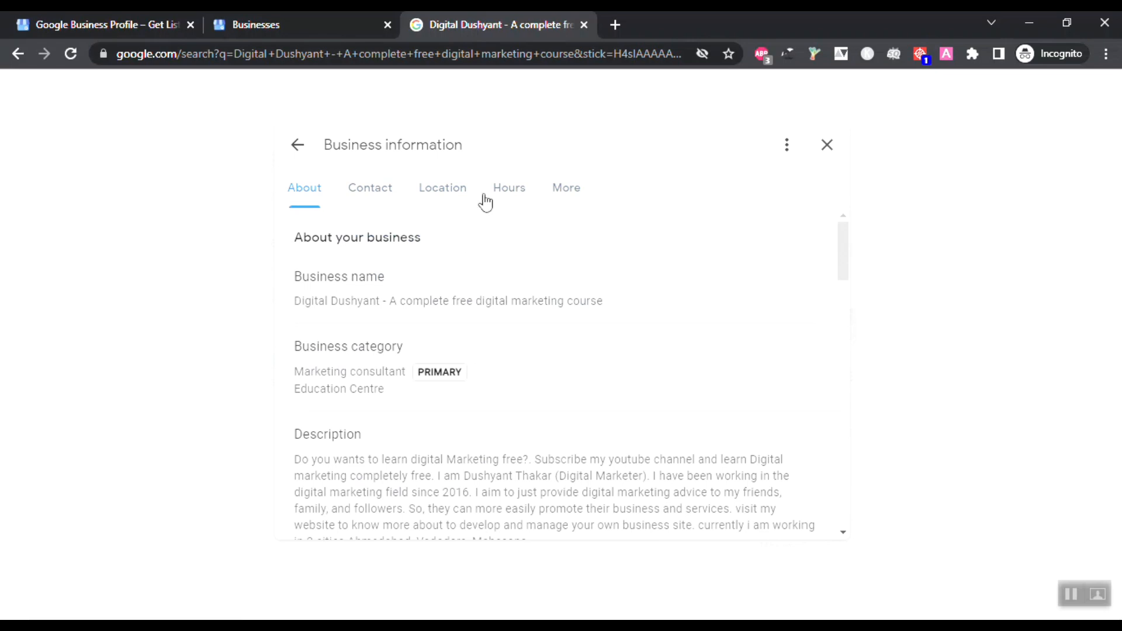
pyautogui.scroll(-5, 659, 252)
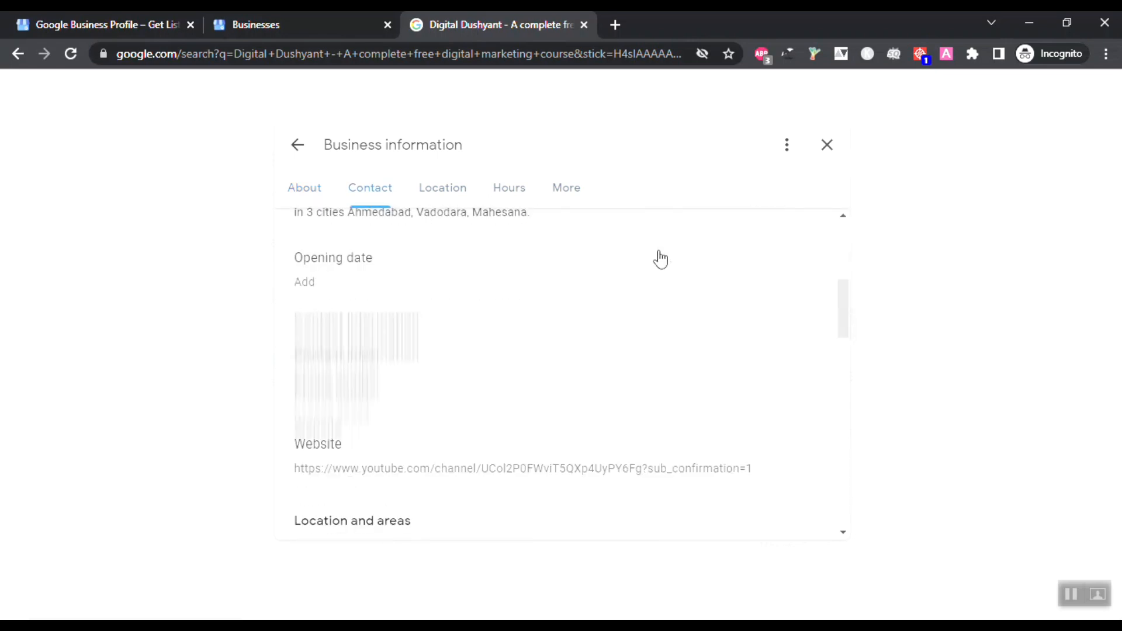
# Step: Close Business information and check the listing's single 5.0-star review
pyautogui.click(828, 146)
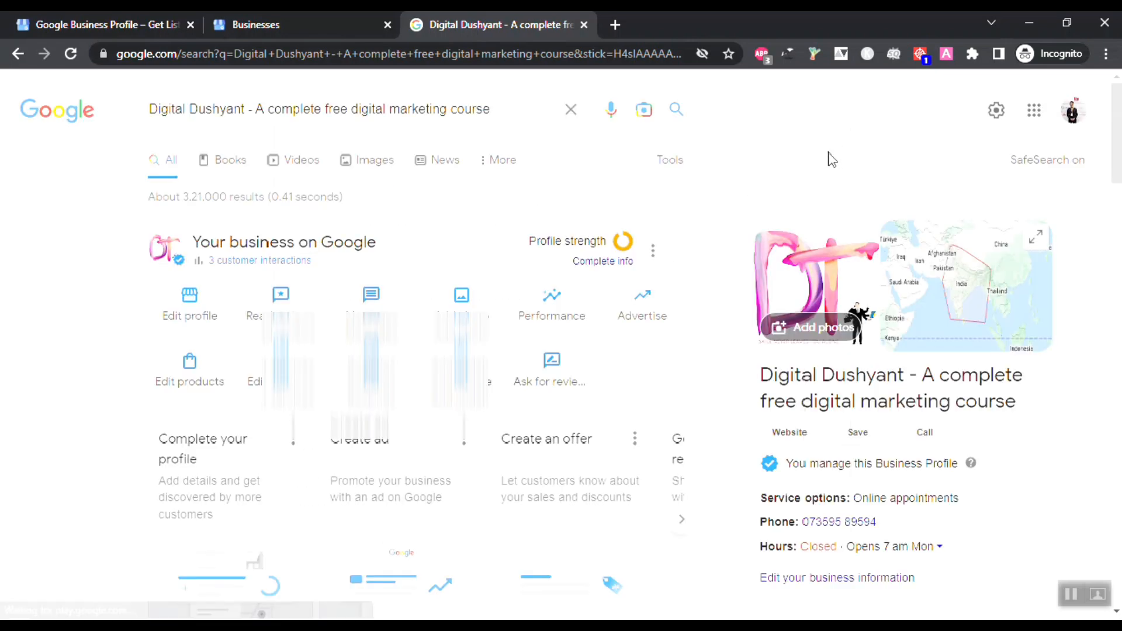
pyautogui.click(288, 311)
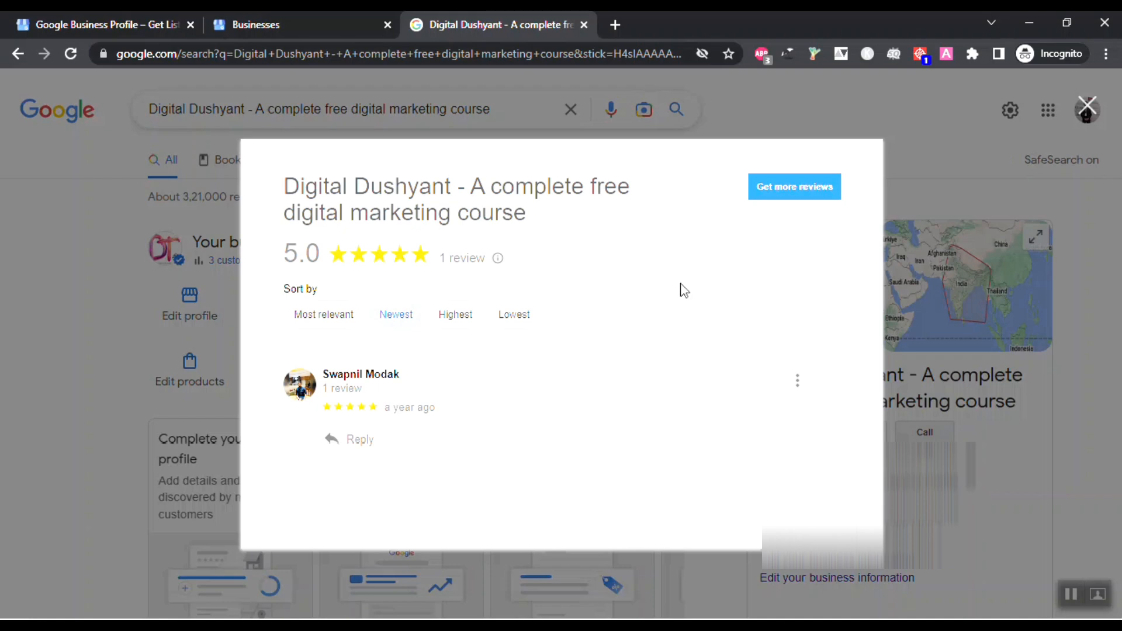
pyautogui.click(1086, 111)
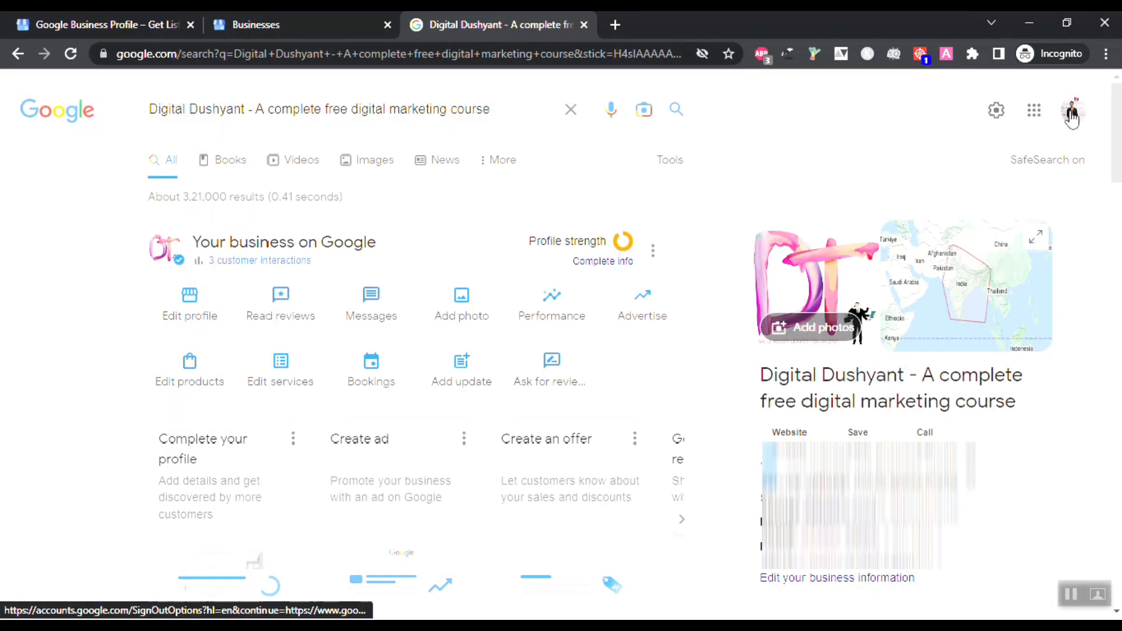
# Step: Open the listing's Messages inbox, then close it and confirm with OK
pyautogui.click(386, 307)
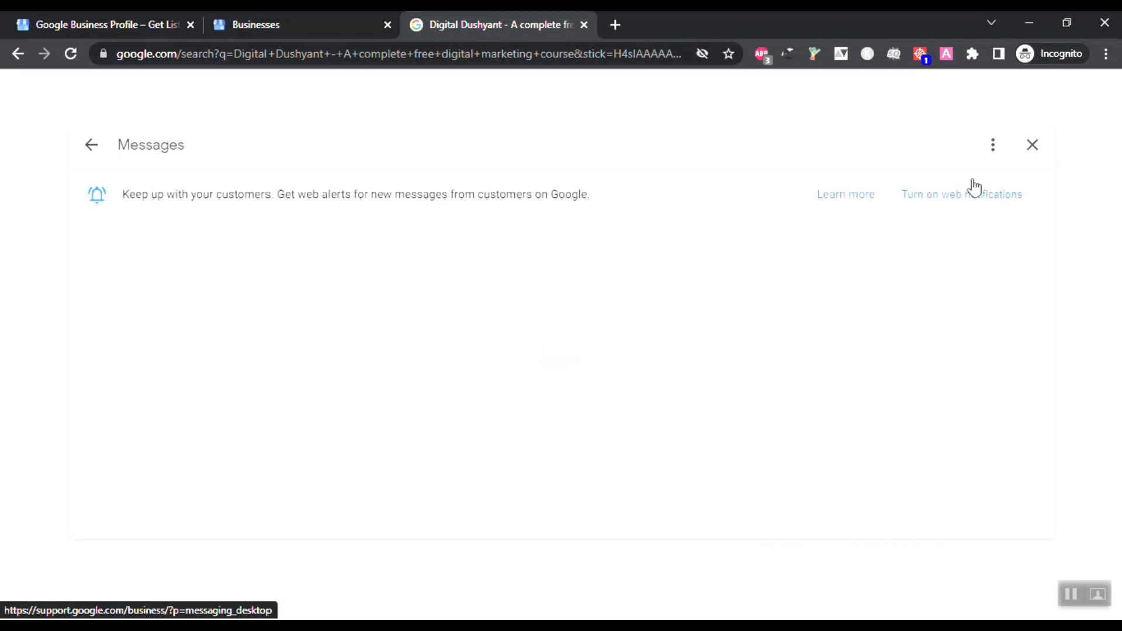
pyautogui.click(1031, 146)
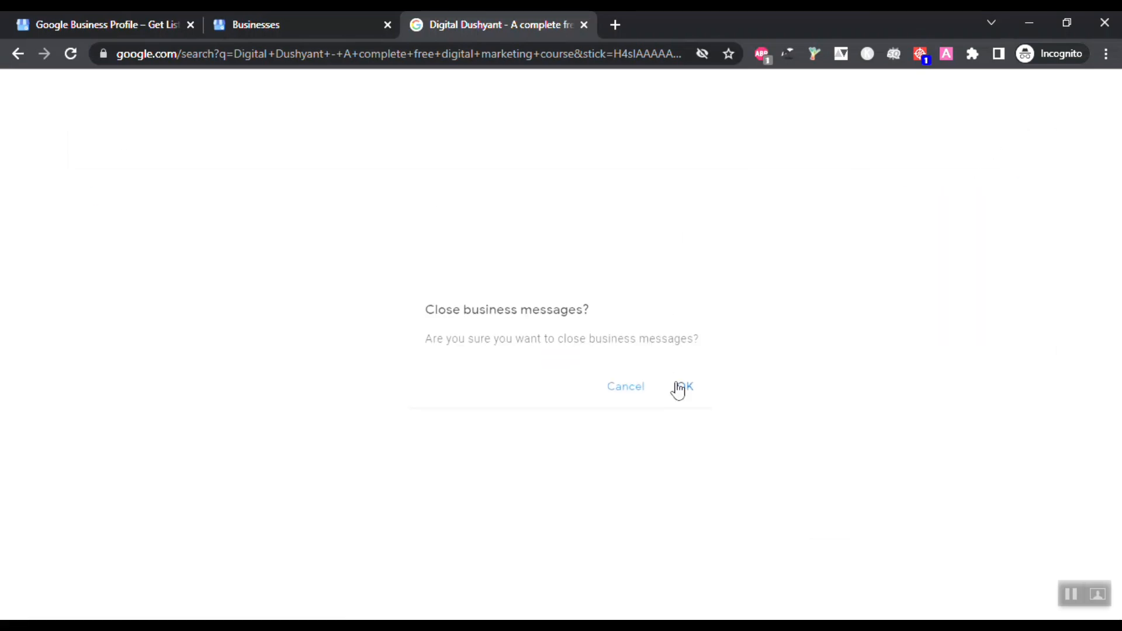
pyautogui.click(674, 384)
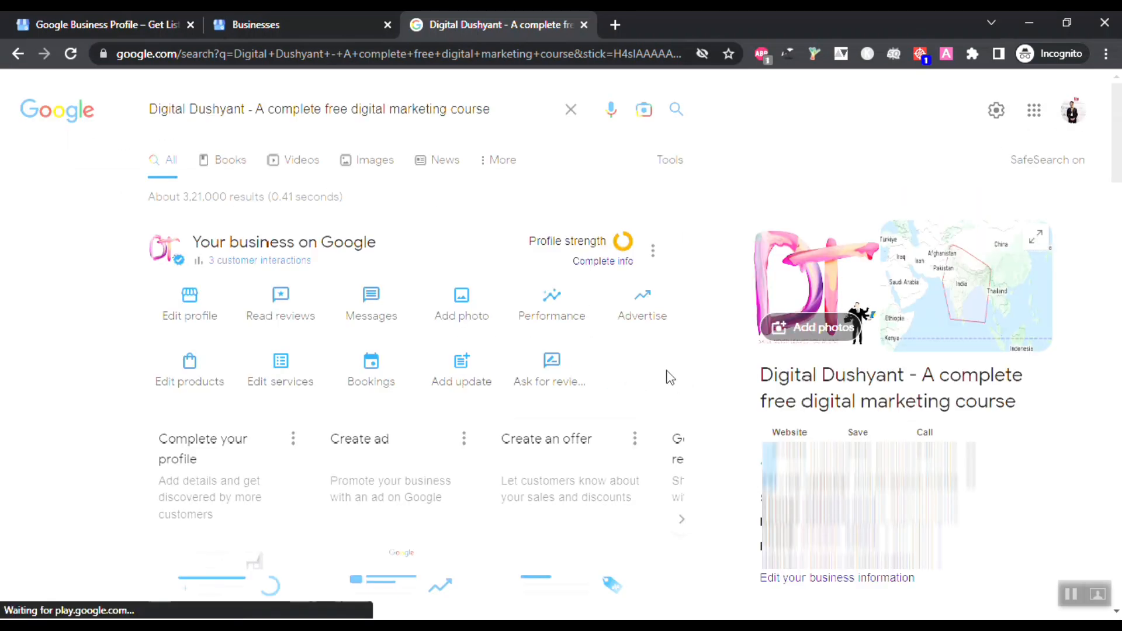
pyautogui.click(459, 299)
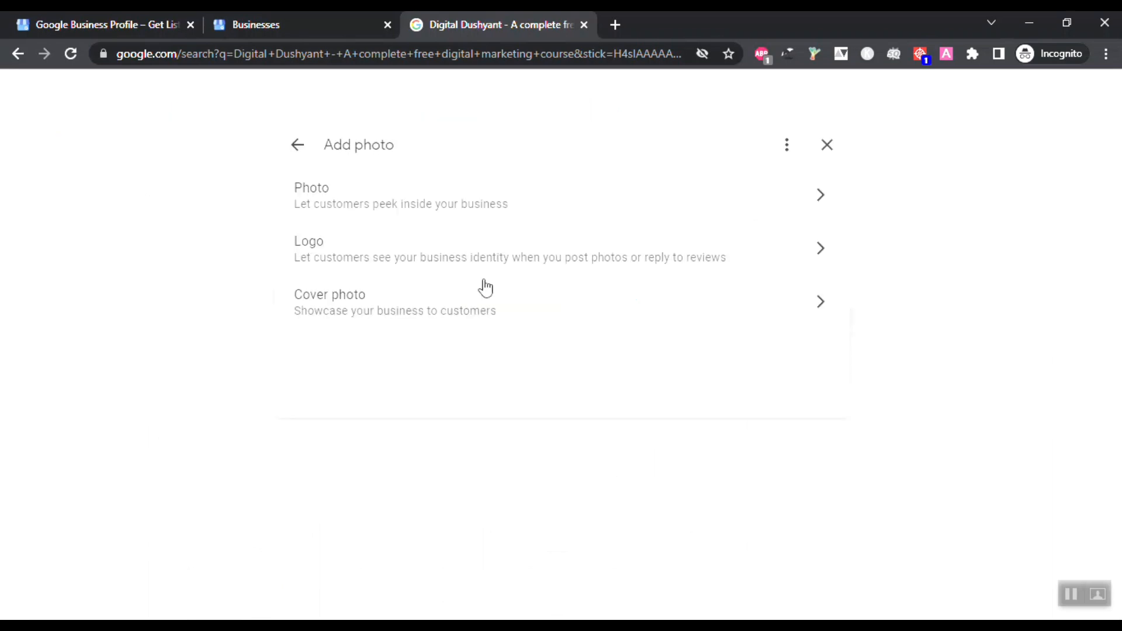
pyautogui.click(759, 203)
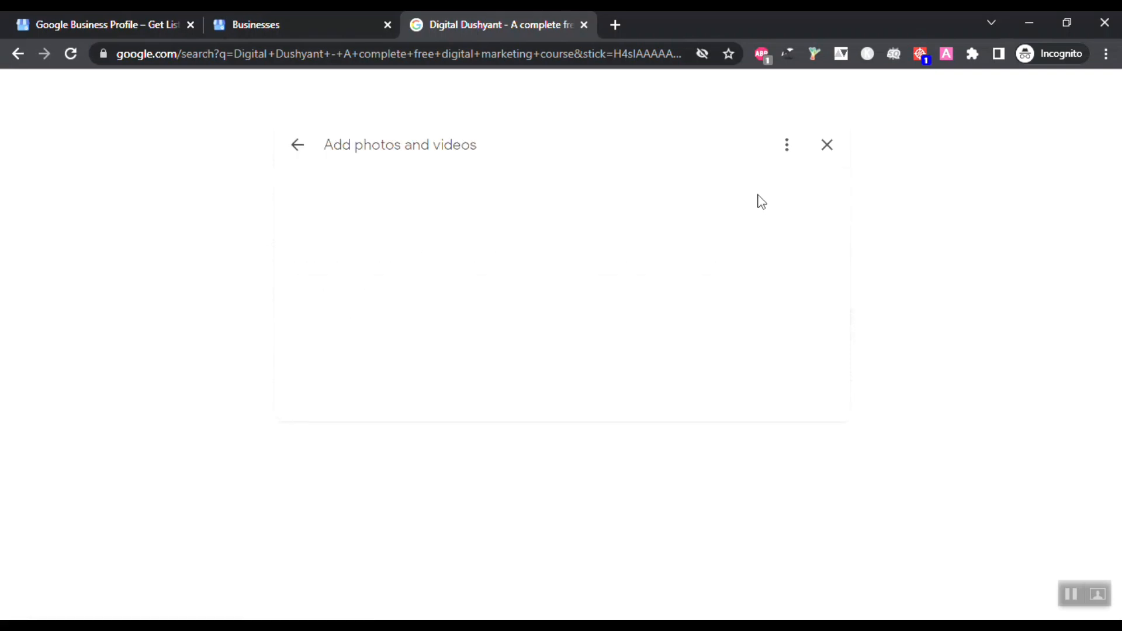
pyautogui.click(547, 314)
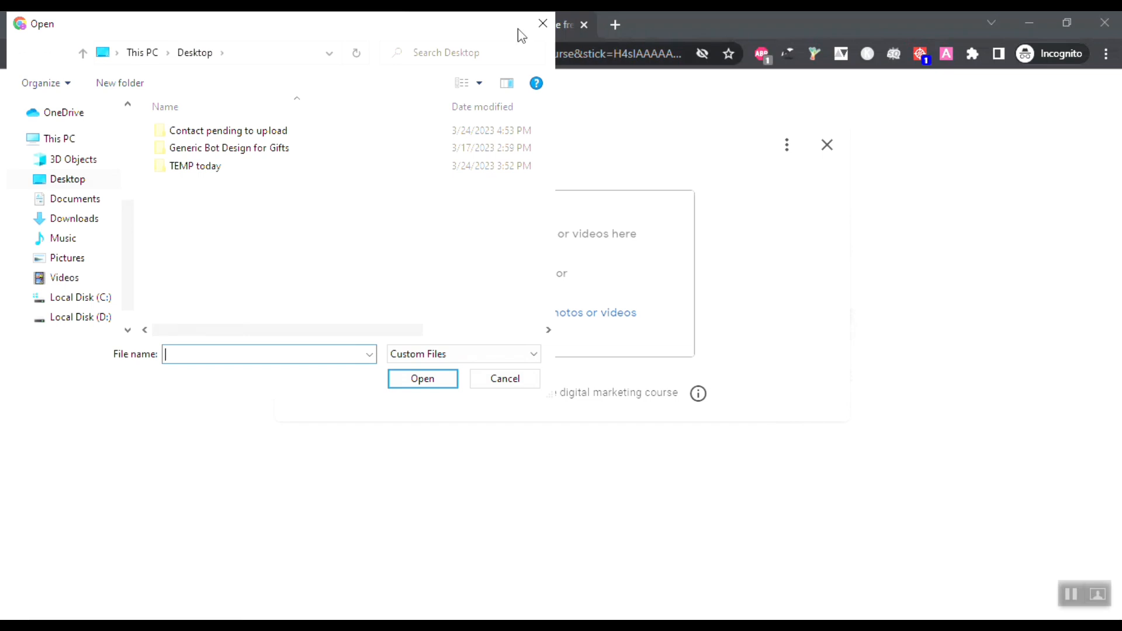
pyautogui.click(542, 23)
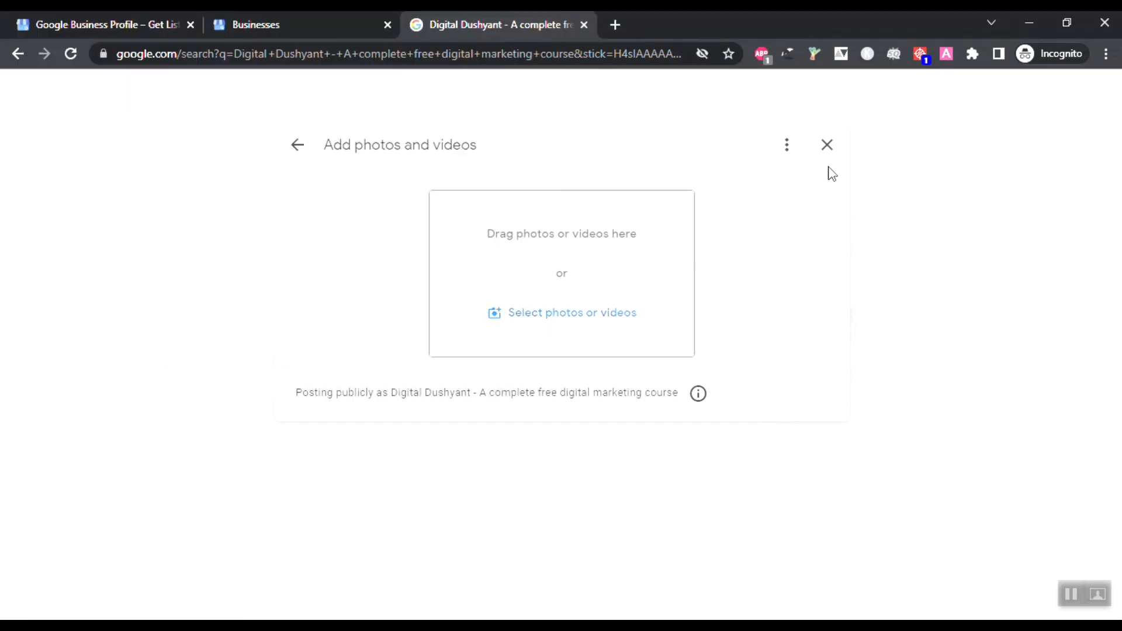
pyautogui.click(827, 146)
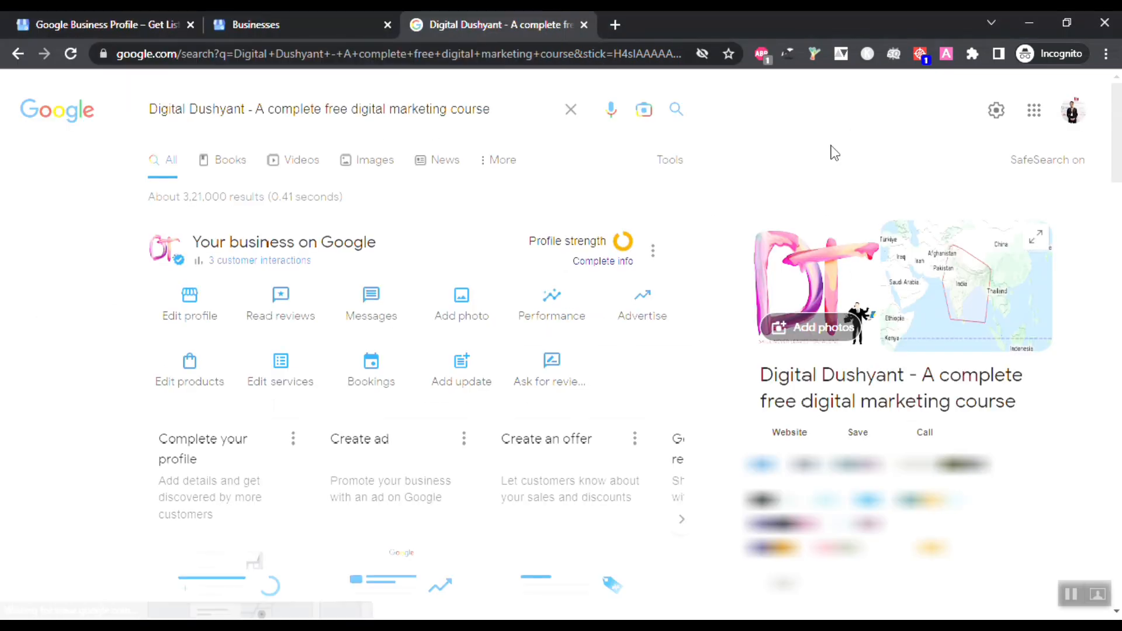
pyautogui.click(460, 301)
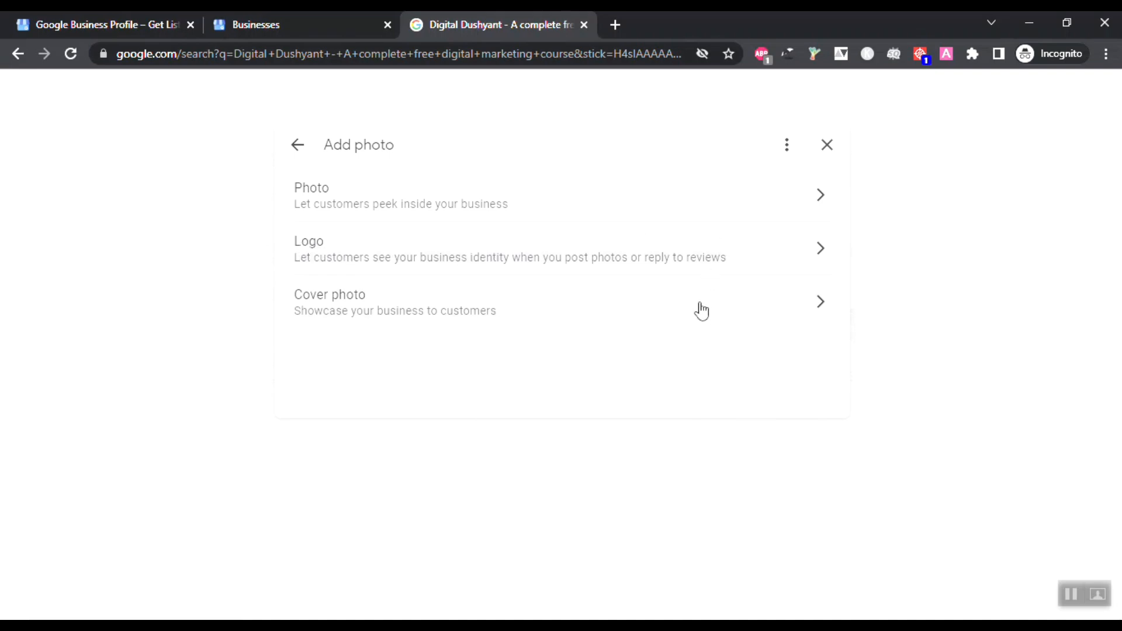
pyautogui.click(871, 281)
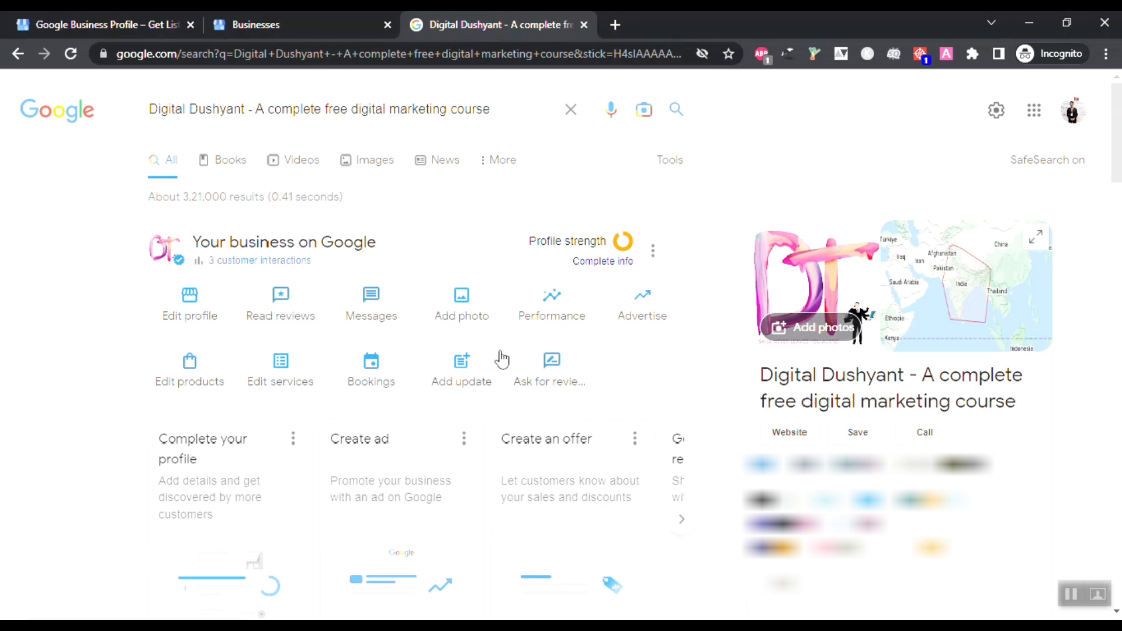
pyautogui.click(556, 302)
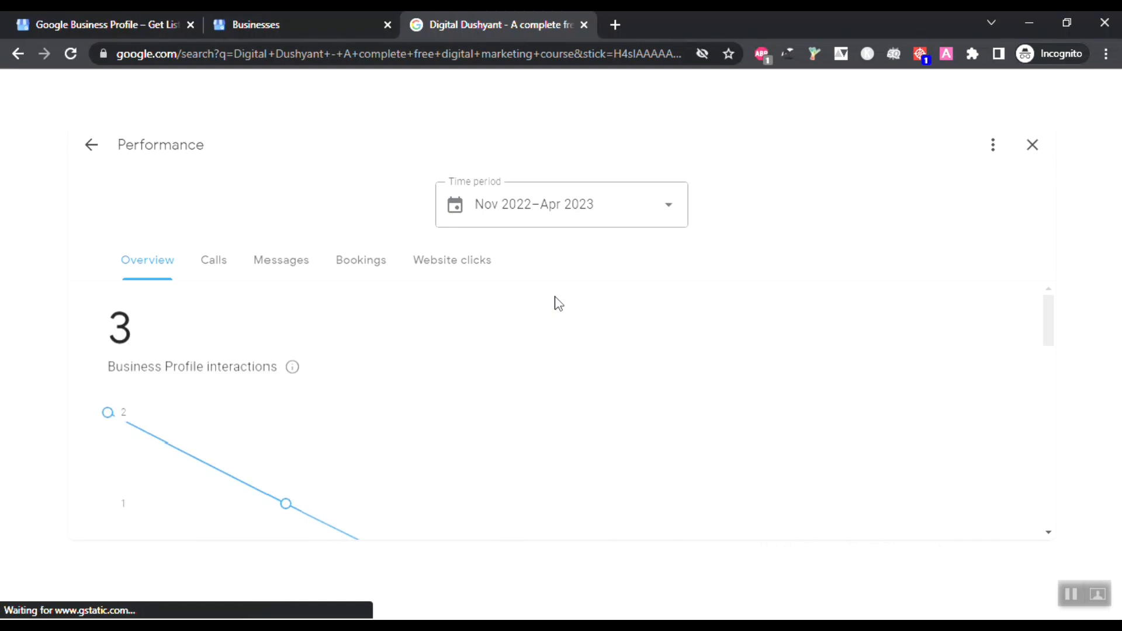
pyautogui.scroll(-2, 404, 374)
pyautogui.scroll(-8, 385, 390)
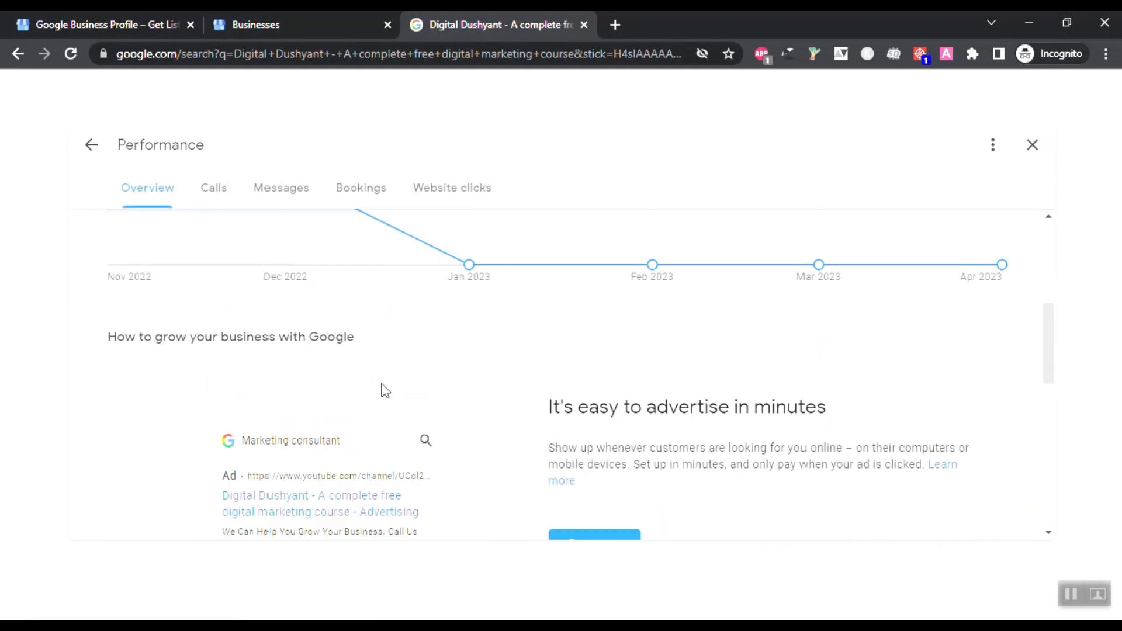
pyautogui.scroll(-1, 382, 384)
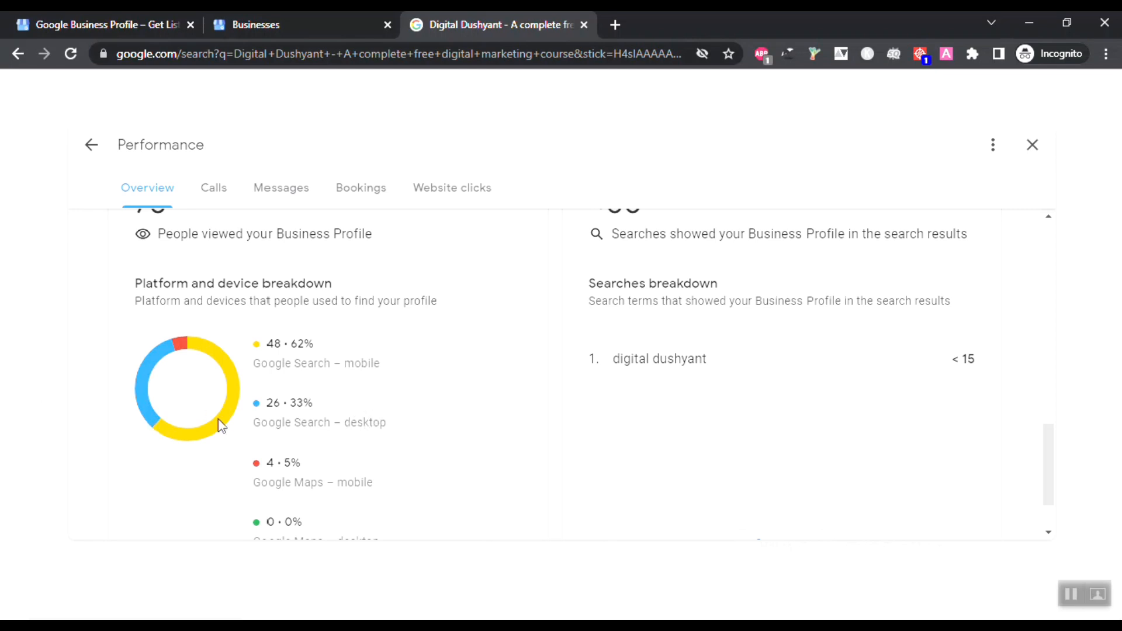
pyautogui.scroll(-2, 275, 423)
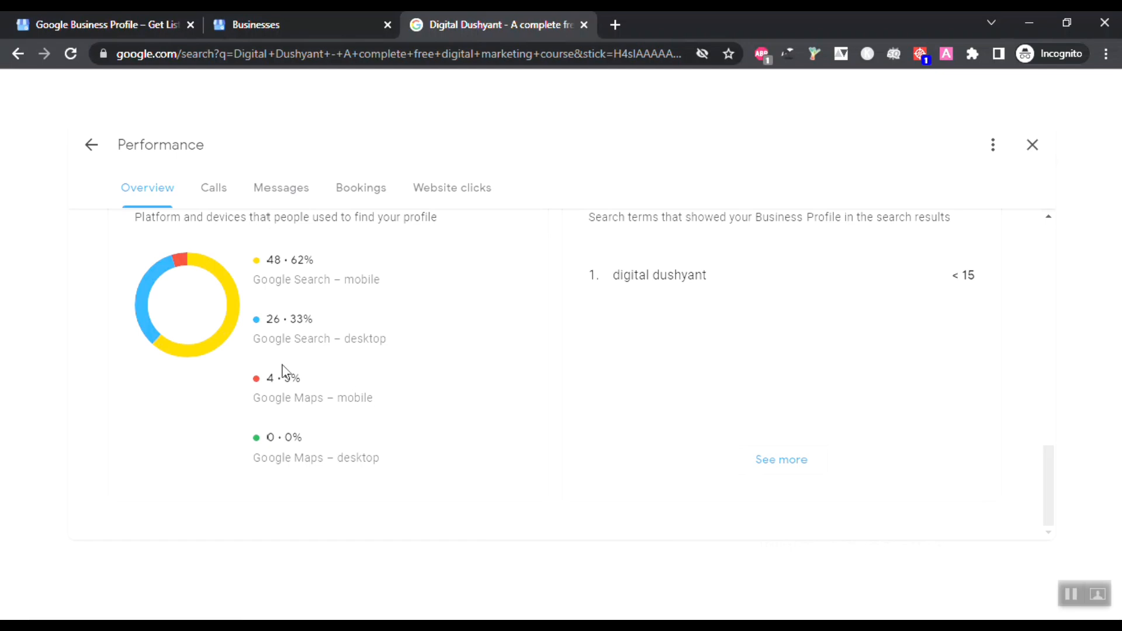
pyautogui.scroll(10, 428, 450)
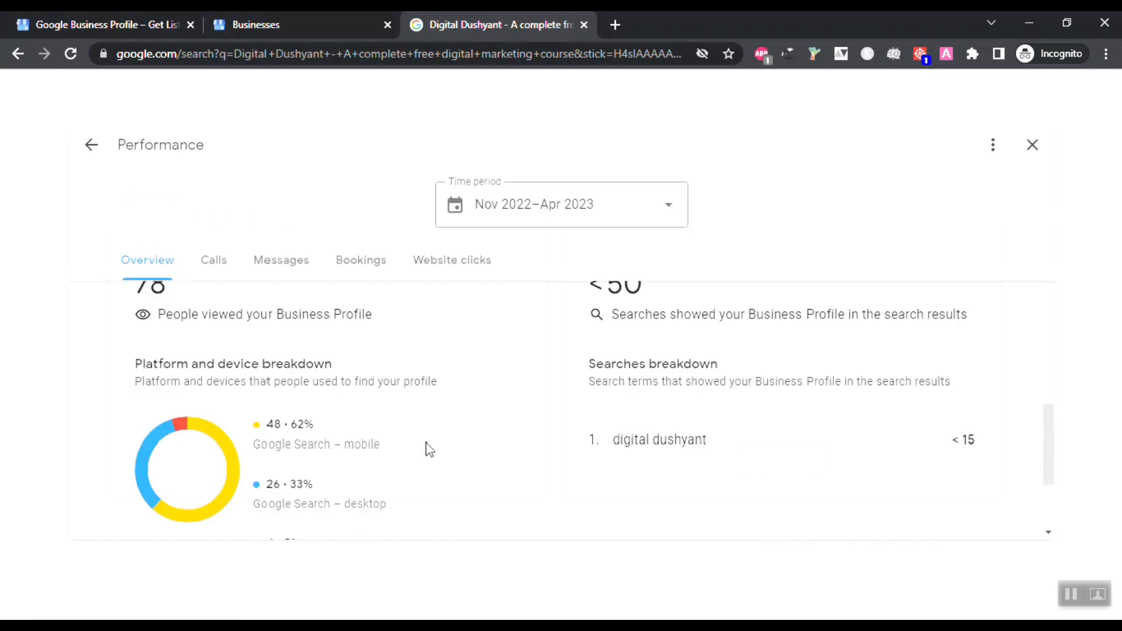
pyautogui.scroll(3, 430, 450)
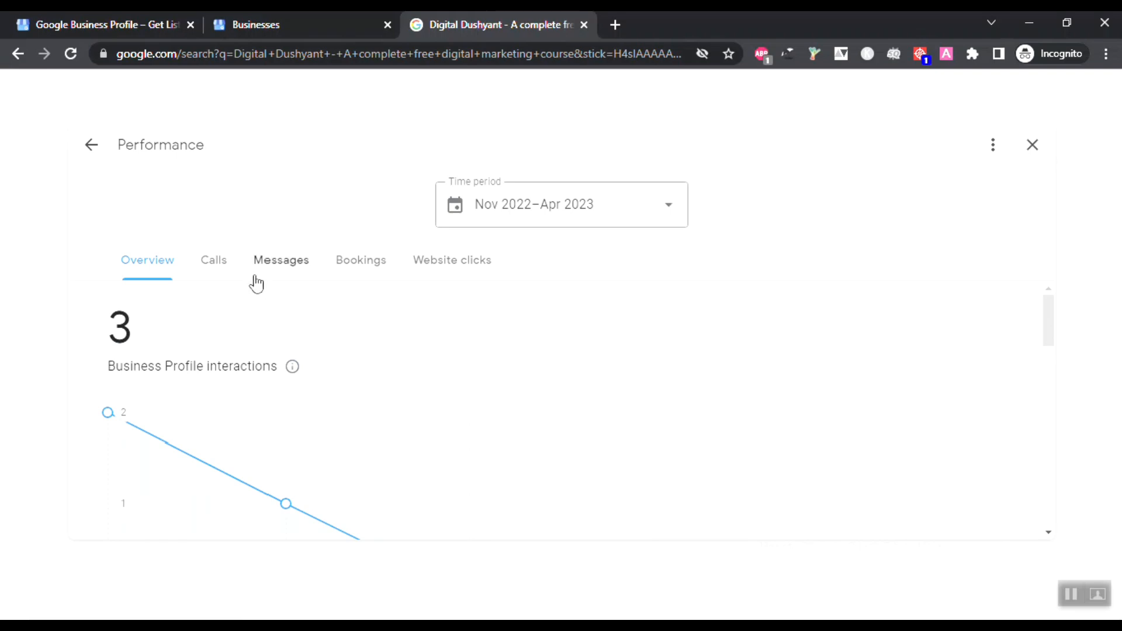
# Step: Check the calls and messages statistics for the Digital Dushyant profile
pyautogui.click(204, 279)
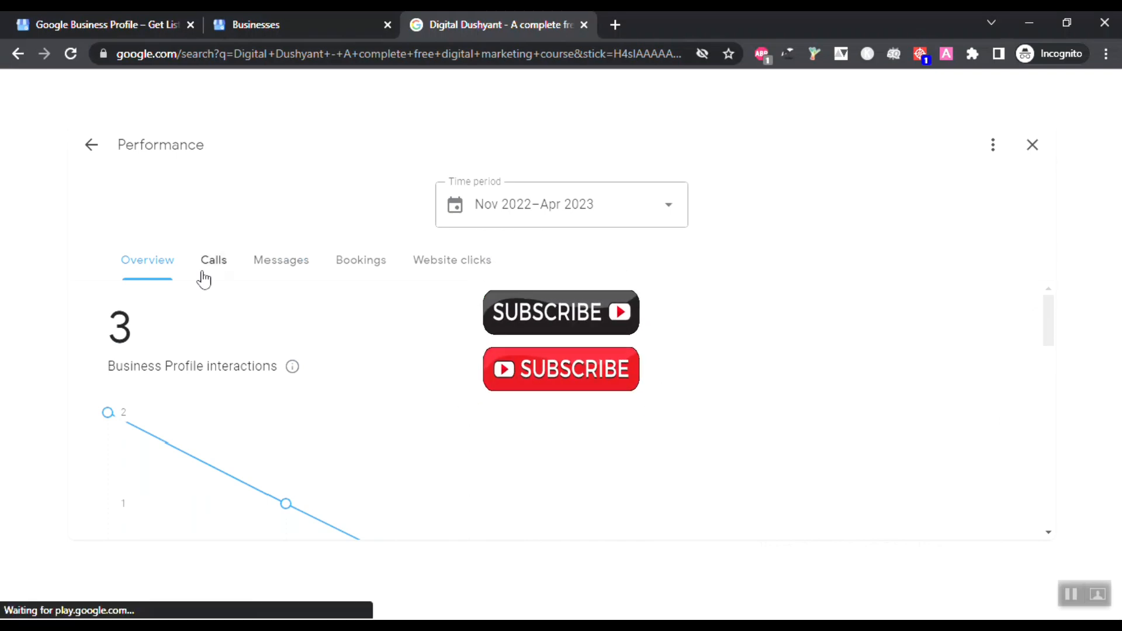
pyautogui.scroll(-2, 210, 292)
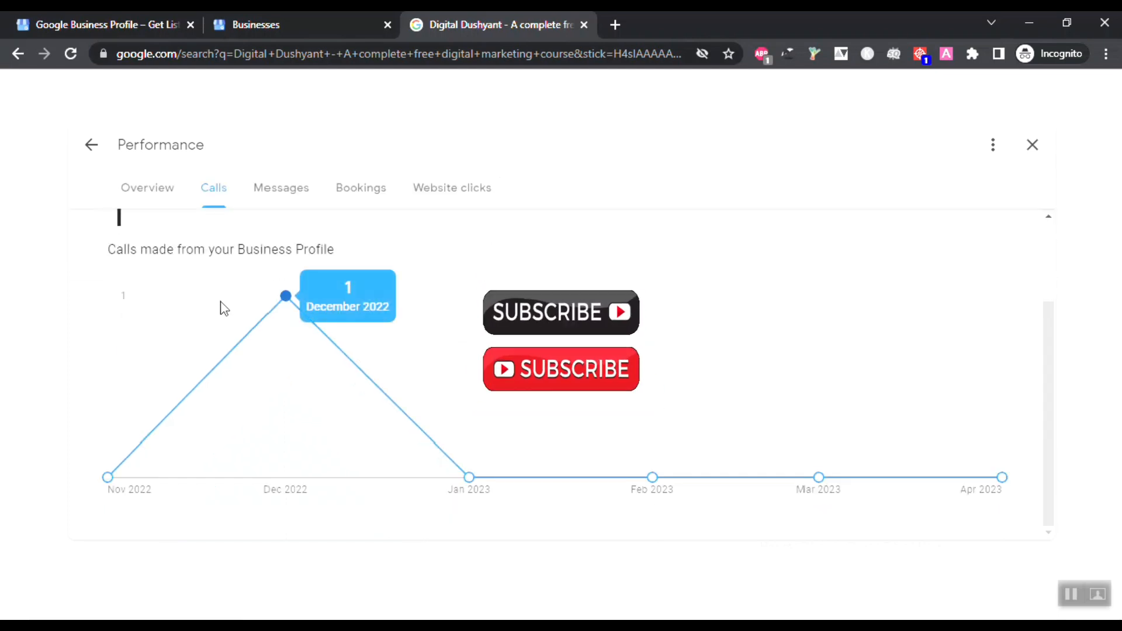
pyautogui.click(295, 196)
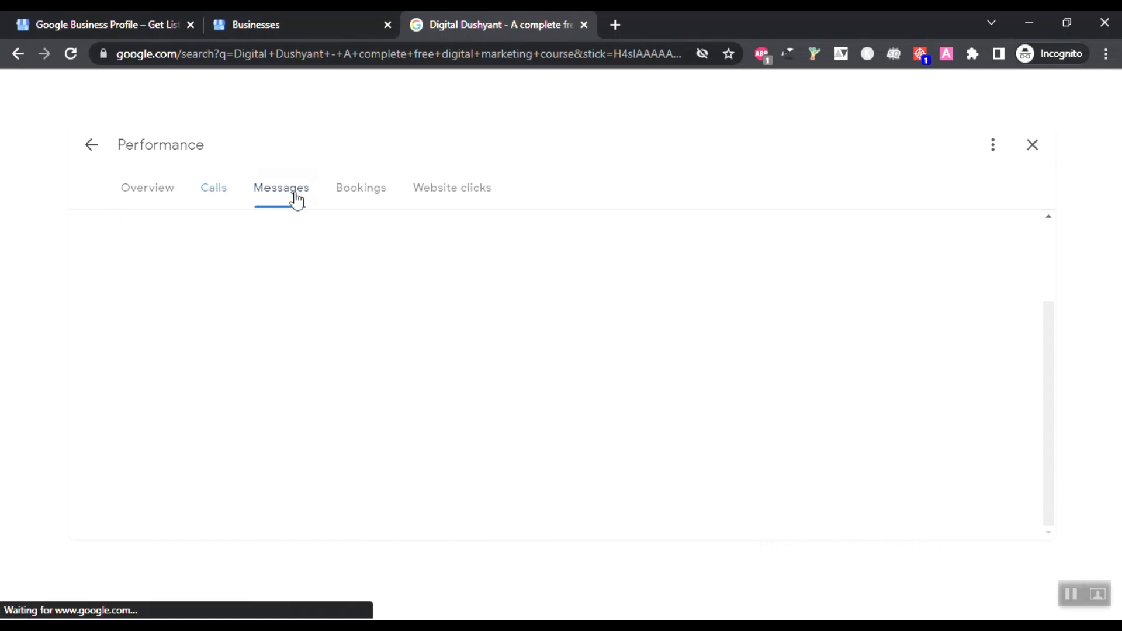
pyautogui.scroll(-3, 346, 317)
pyautogui.scroll(3, 351, 320)
pyautogui.scroll(-5, 352, 324)
pyautogui.scroll(6, 351, 323)
# Step: Check bookings, then the website clicks report showing 2 clicks in November 2022
pyautogui.click(371, 263)
pyautogui.click(473, 267)
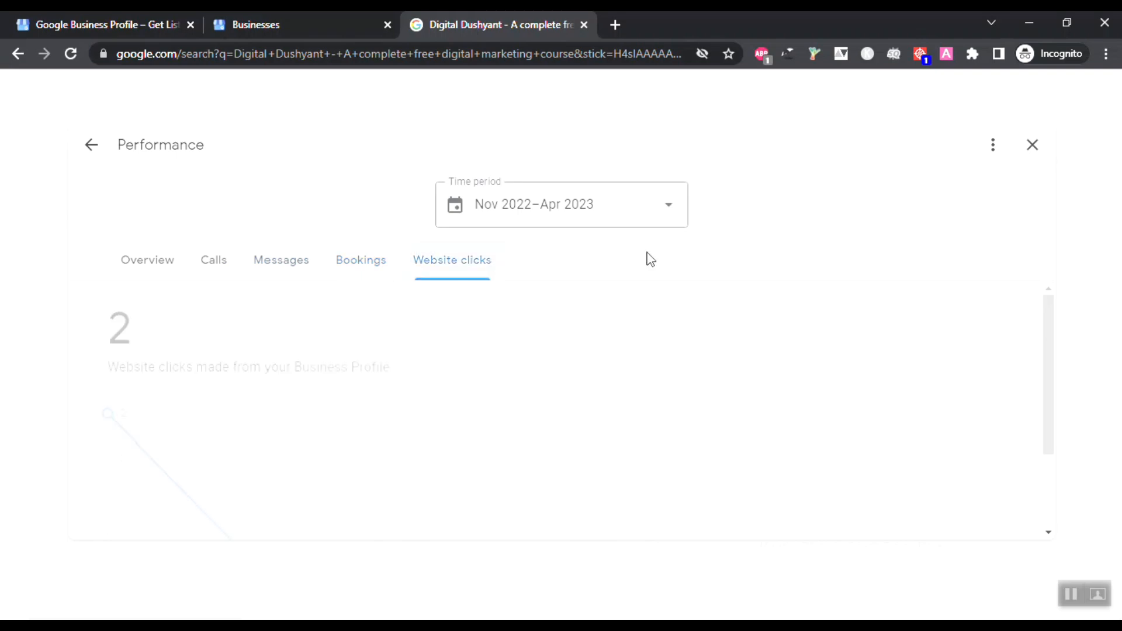
pyautogui.scroll(-3, 275, 409)
pyautogui.scroll(3, 250, 433)
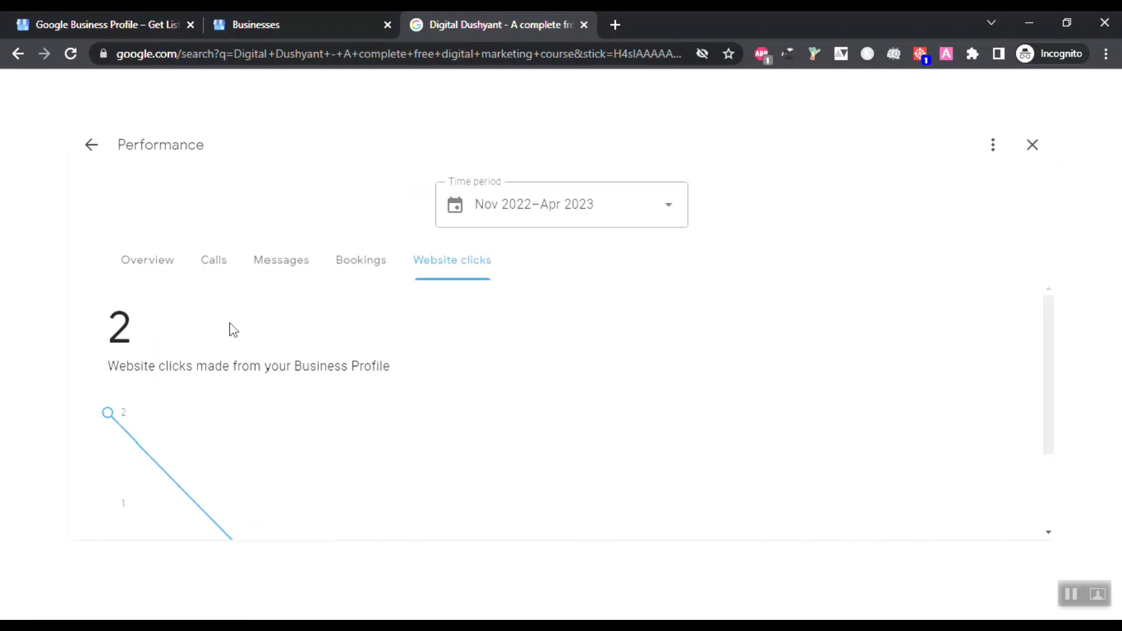
pyautogui.scroll(-3, 245, 379)
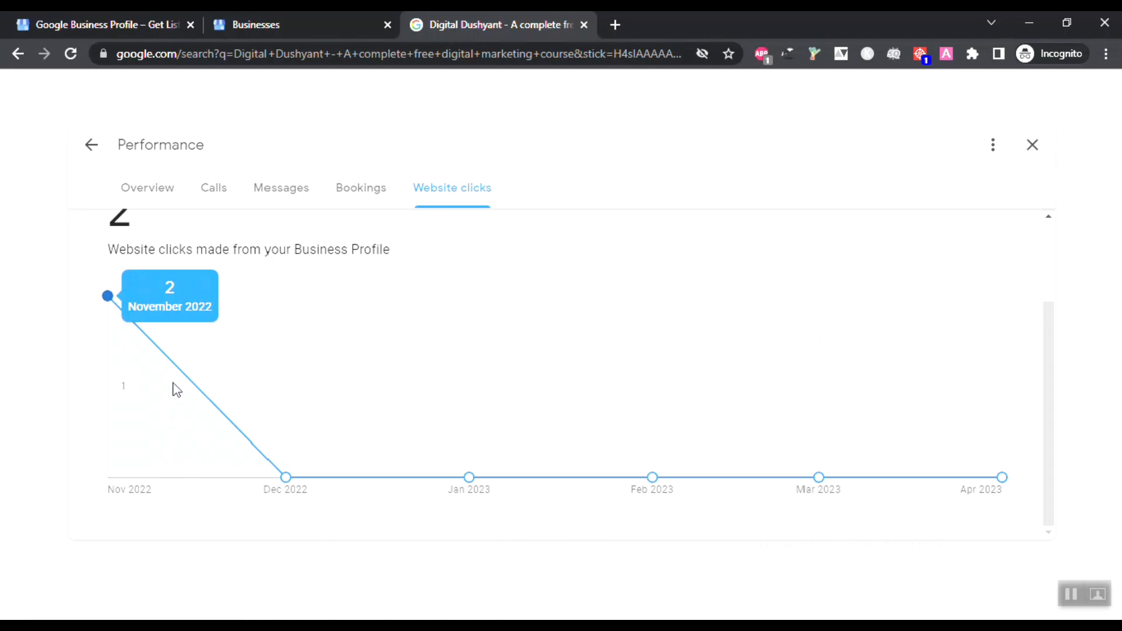
pyautogui.scroll(2, 205, 328)
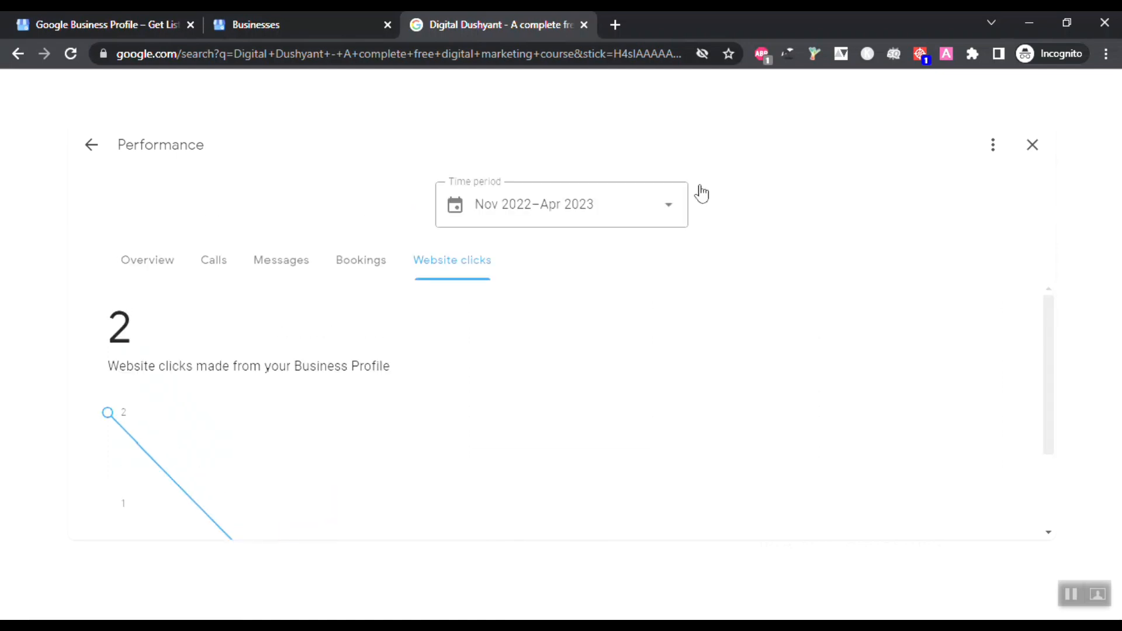
# Step: Close the Performance report, reopen it, cancel the month picker, and close it again
pyautogui.click(1033, 145)
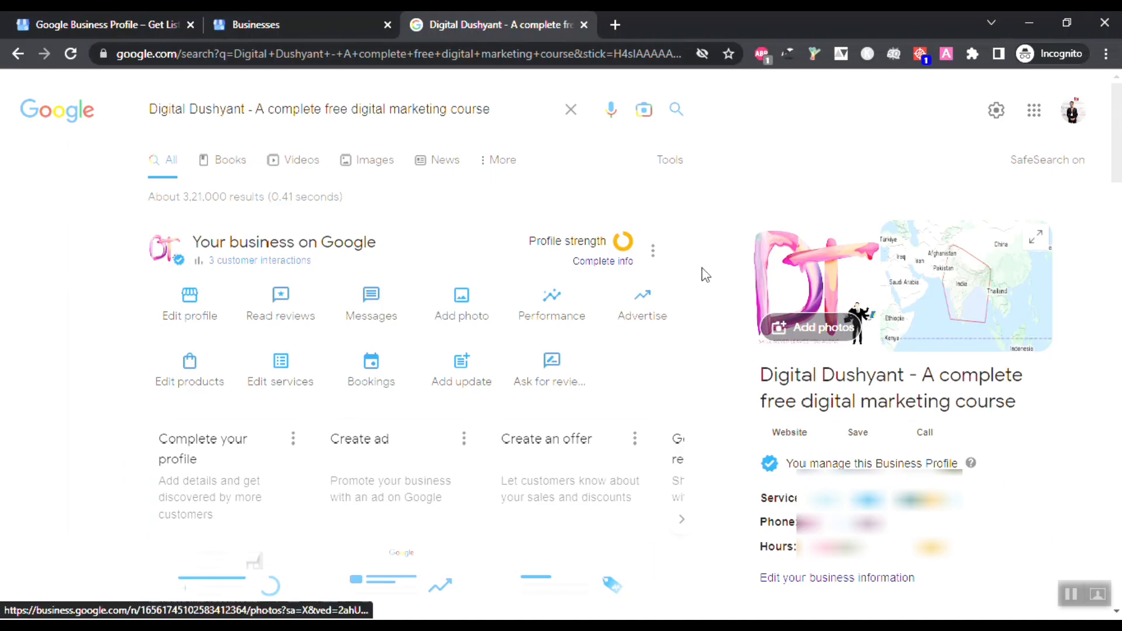
pyautogui.click(552, 305)
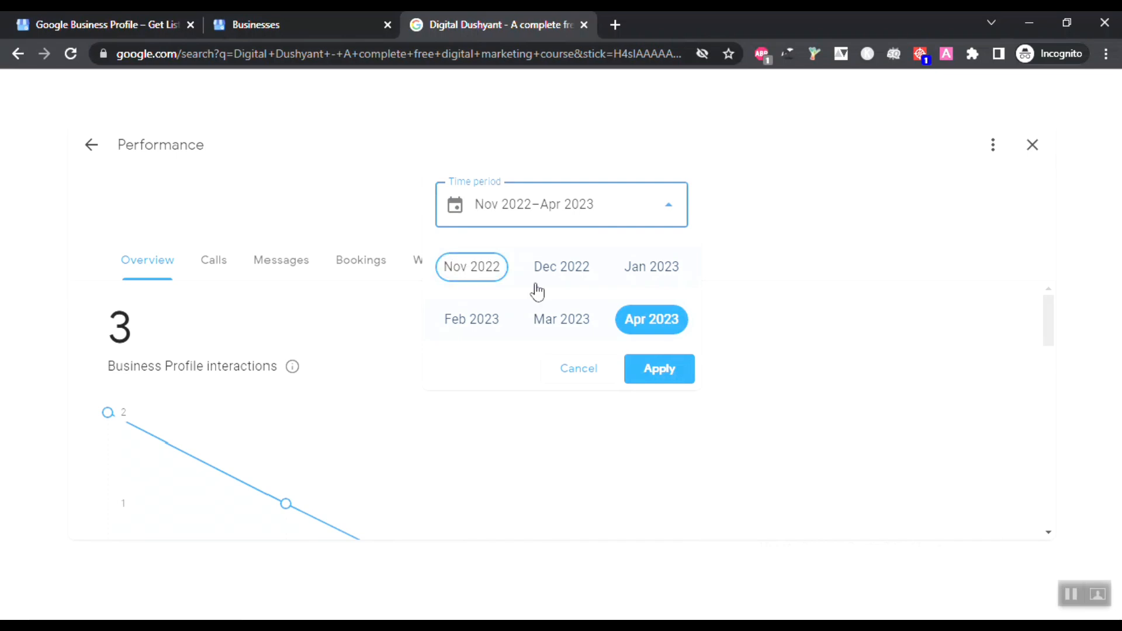
pyautogui.click(582, 369)
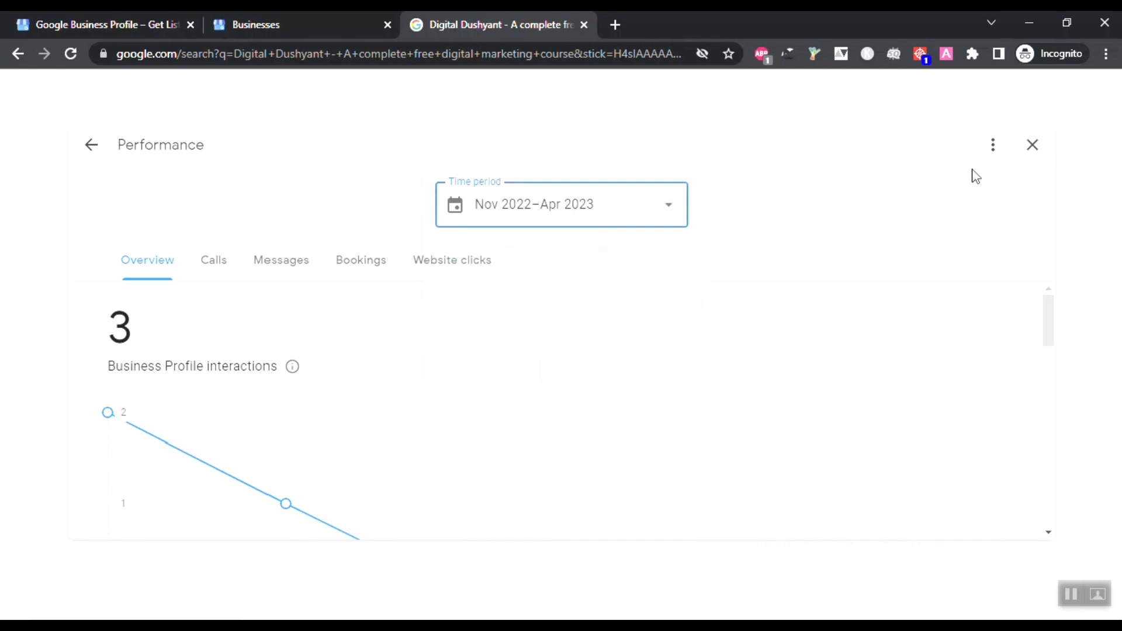
pyautogui.click(1034, 147)
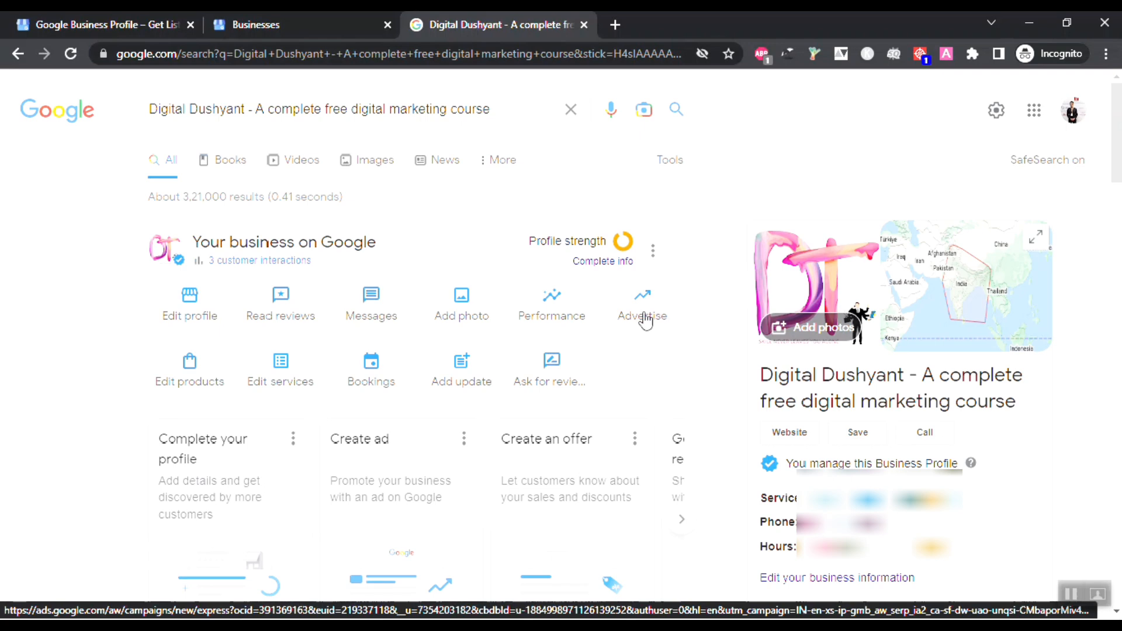
pyautogui.click(186, 370)
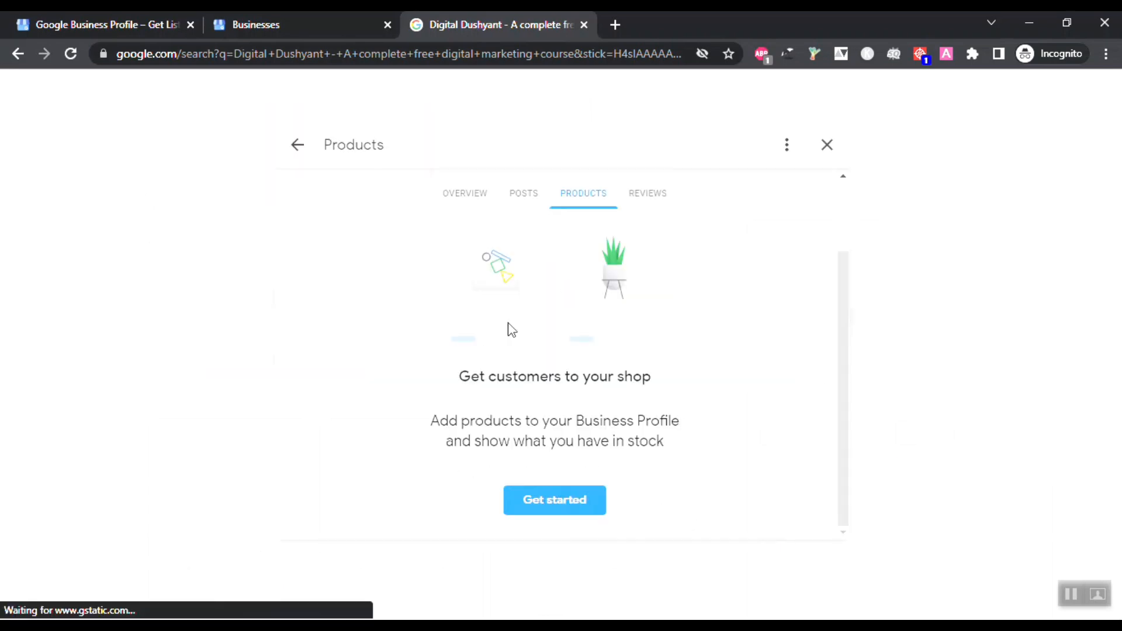
pyautogui.click(549, 502)
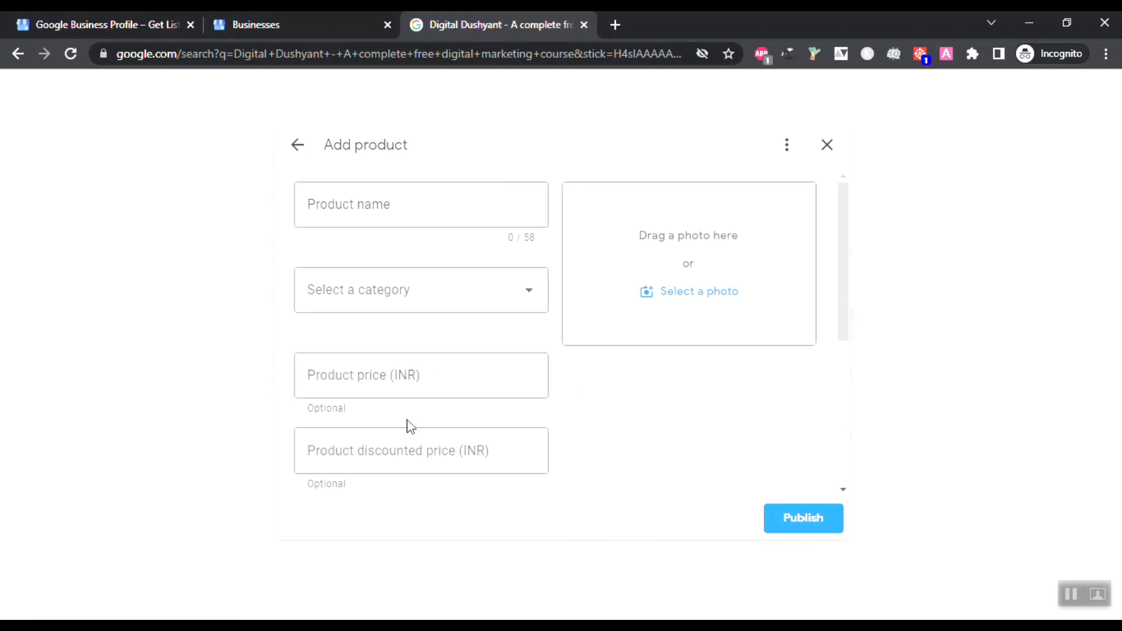
pyautogui.scroll(-1, 405, 419)
pyautogui.scroll(-2, 405, 420)
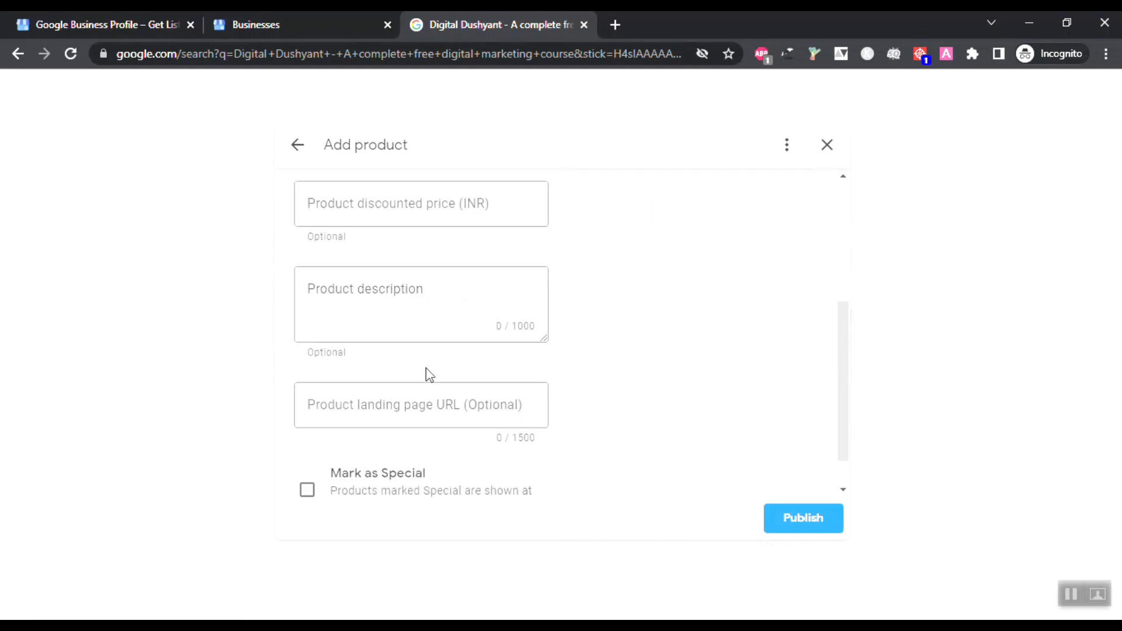
pyautogui.scroll(-1, 456, 334)
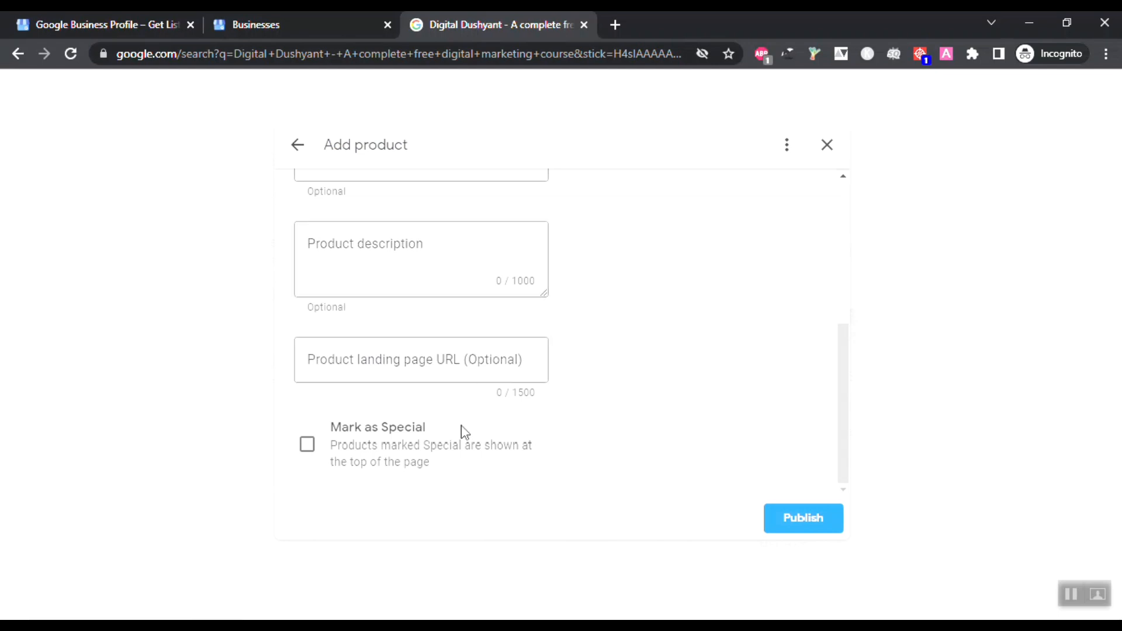
pyautogui.scroll(5, 387, 461)
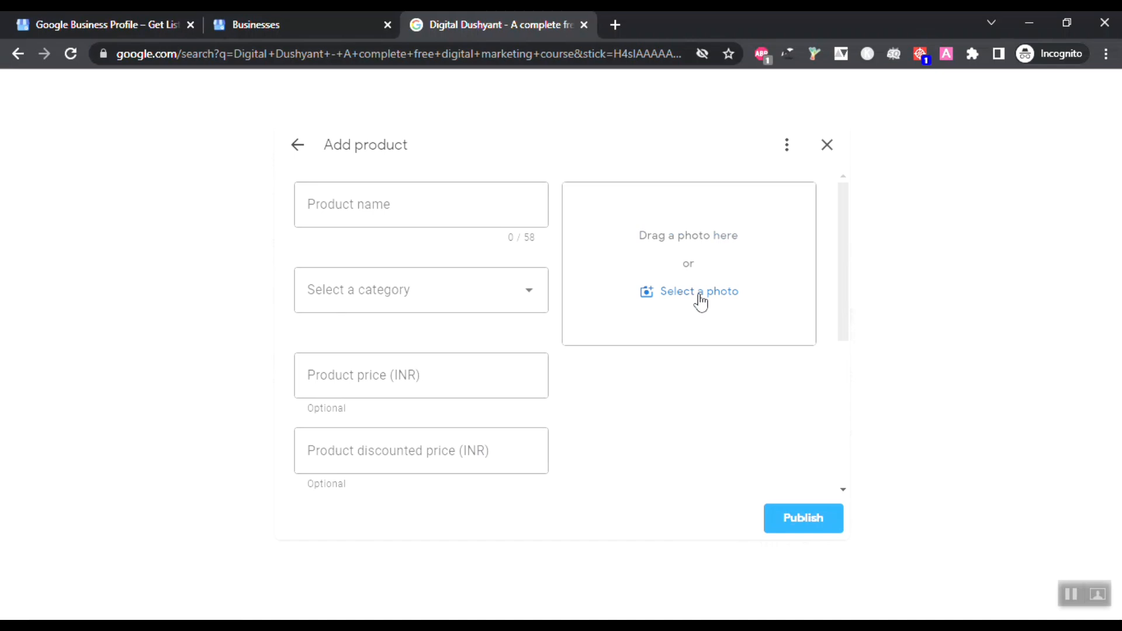
pyautogui.click(840, 145)
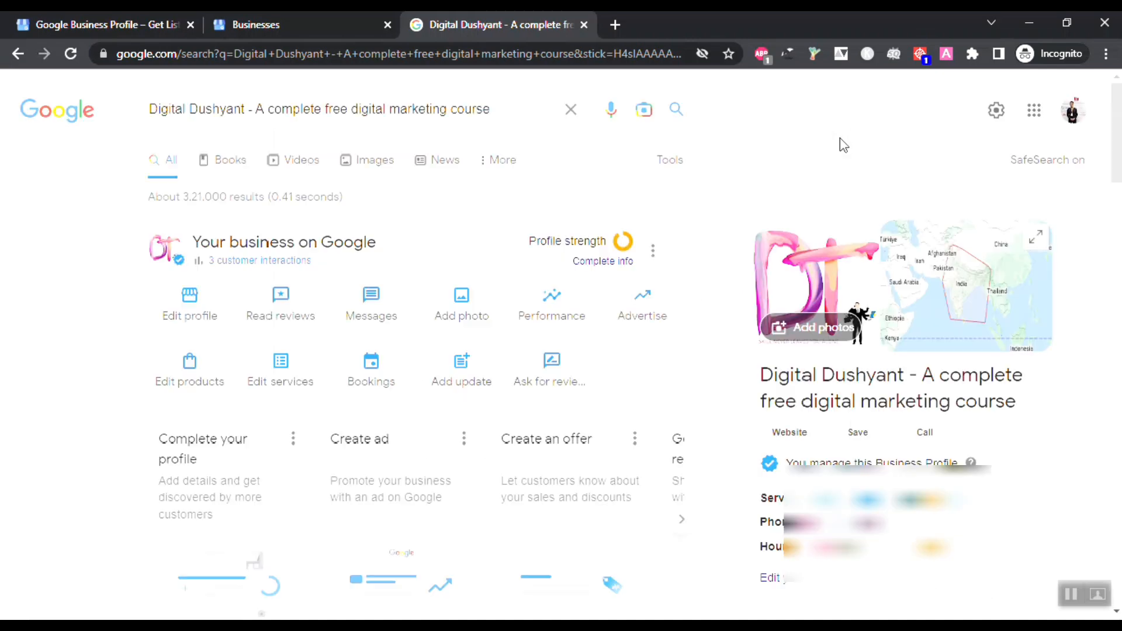
pyautogui.click(1070, 594)
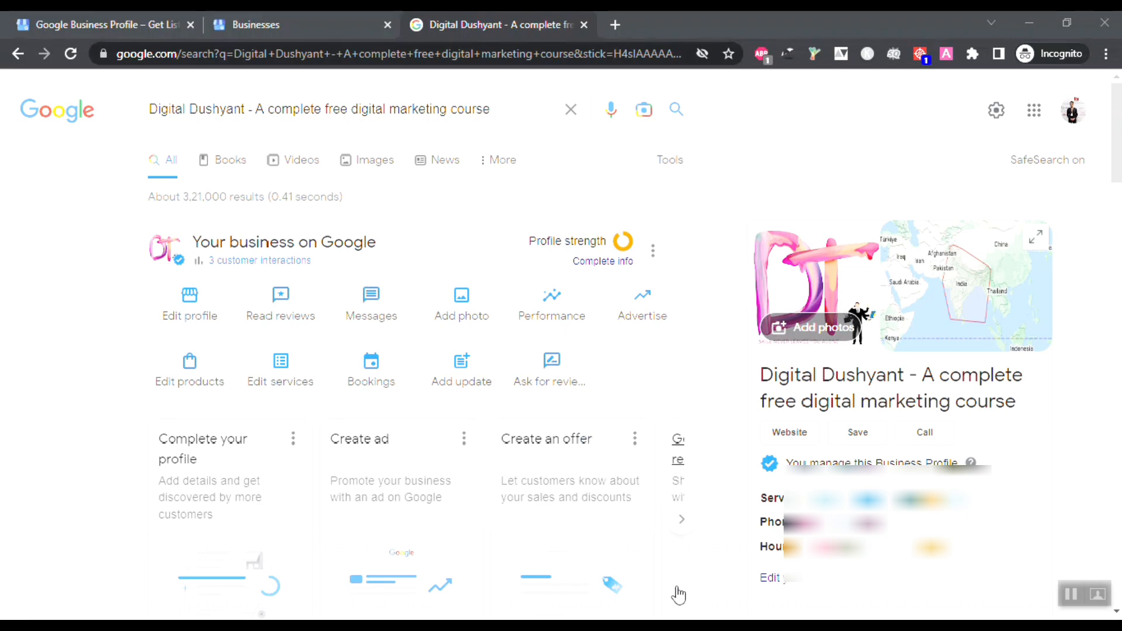
pyautogui.click(288, 377)
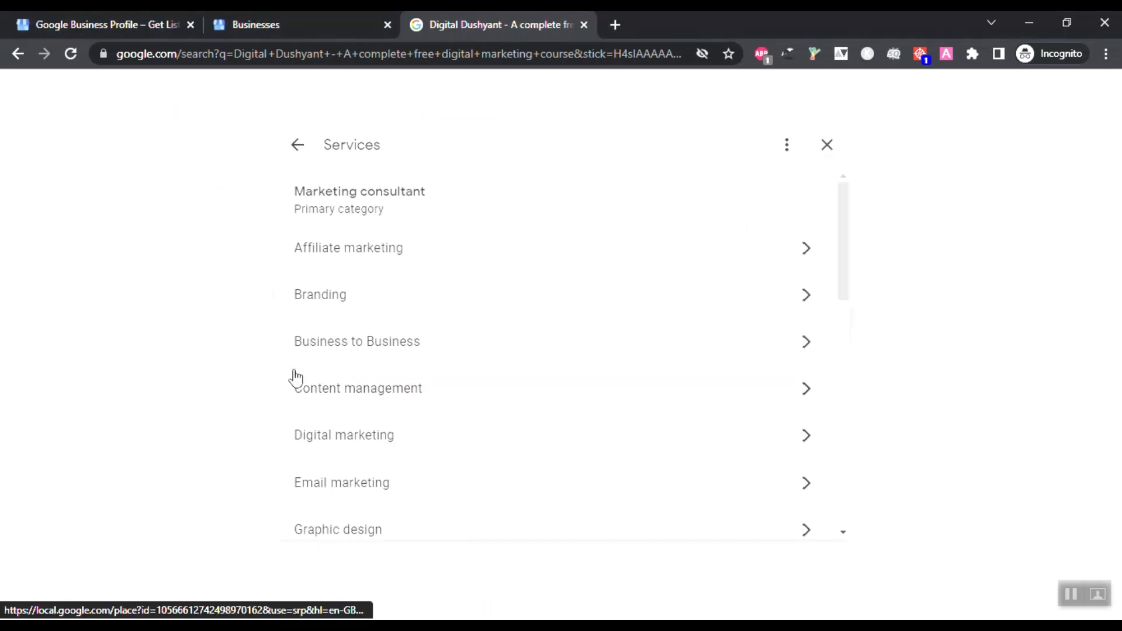
pyautogui.scroll(-1, 296, 377)
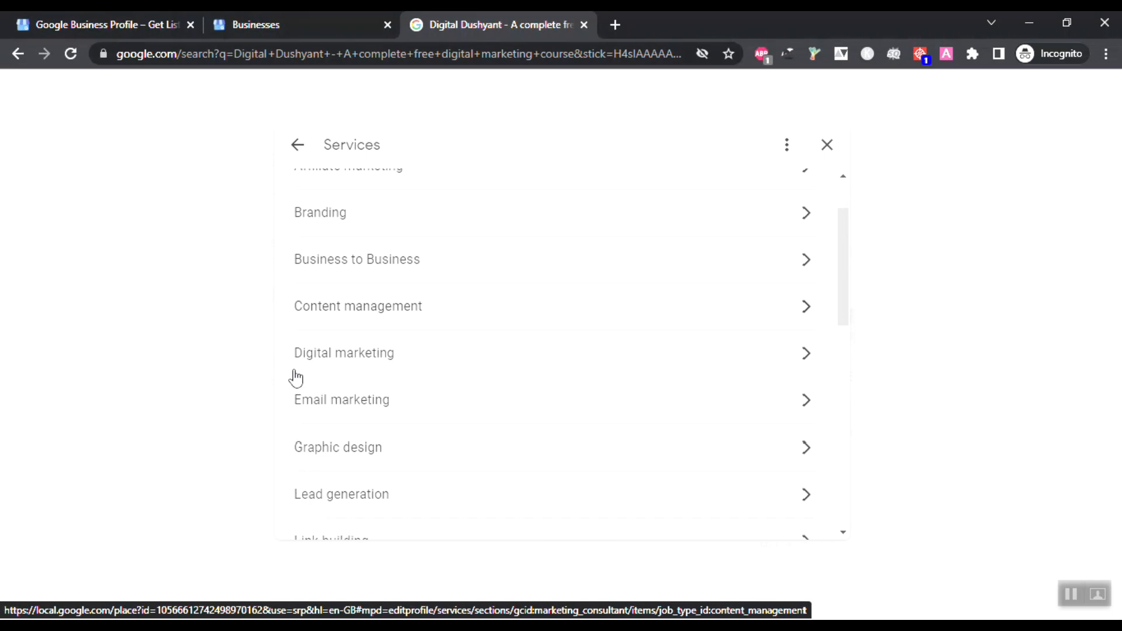
pyautogui.scroll(-3, 315, 368)
pyautogui.scroll(4, 594, 255)
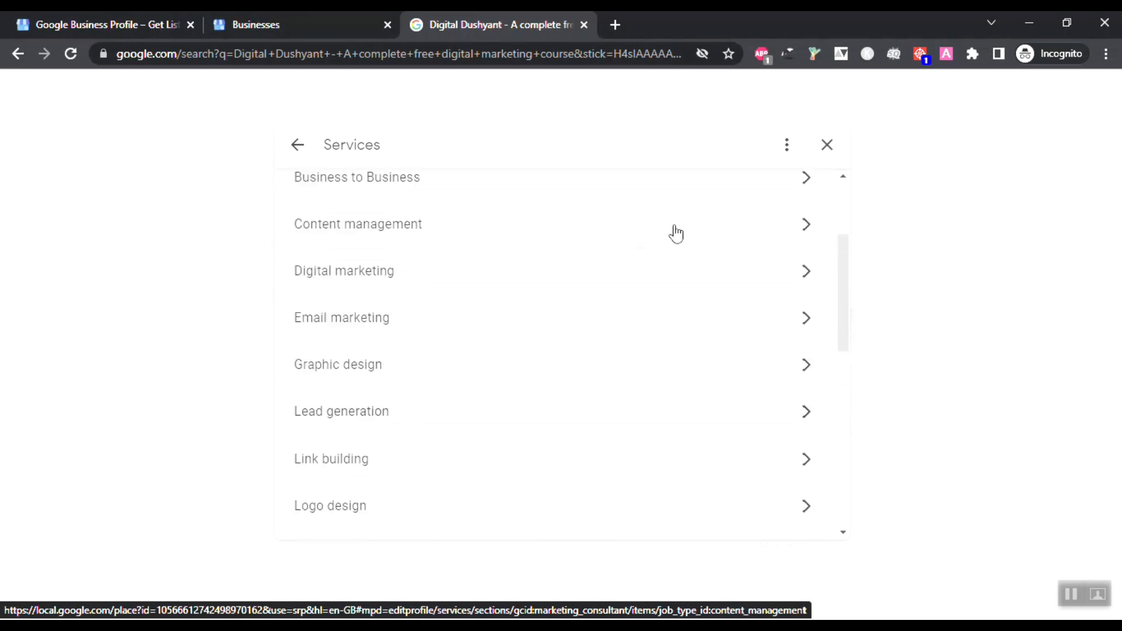
pyautogui.click(827, 145)
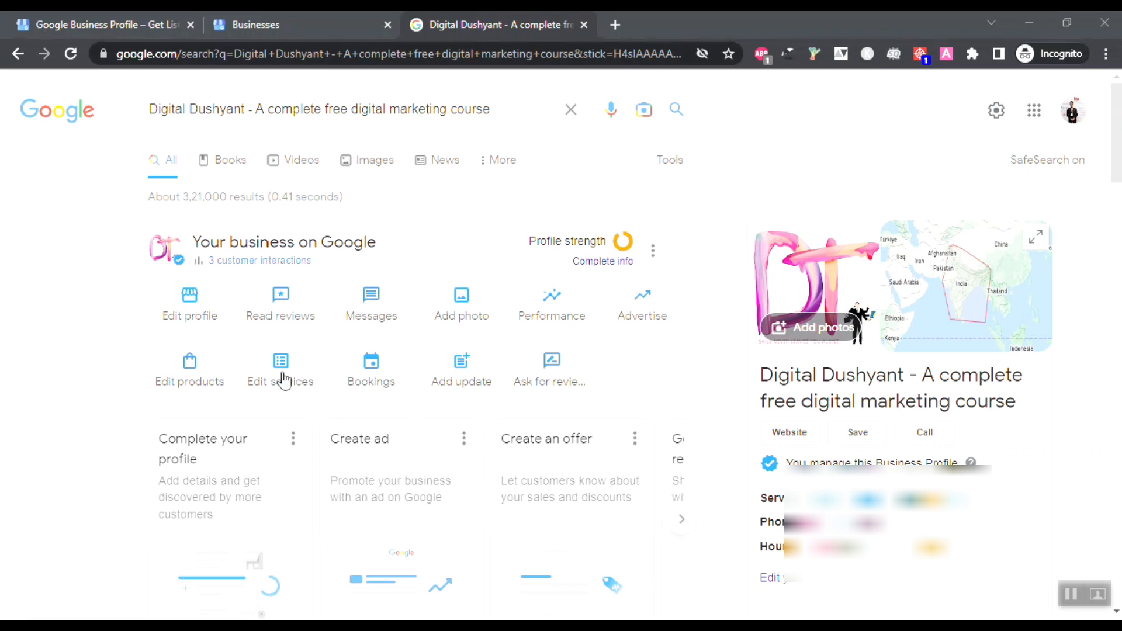
pyautogui.click(375, 375)
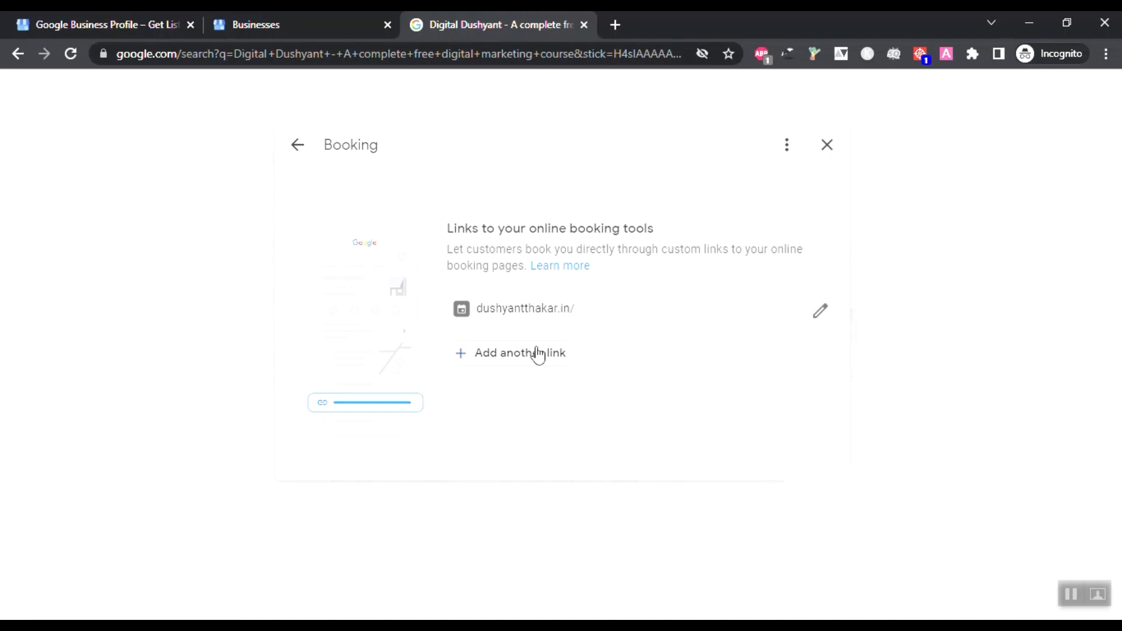
pyautogui.click(826, 146)
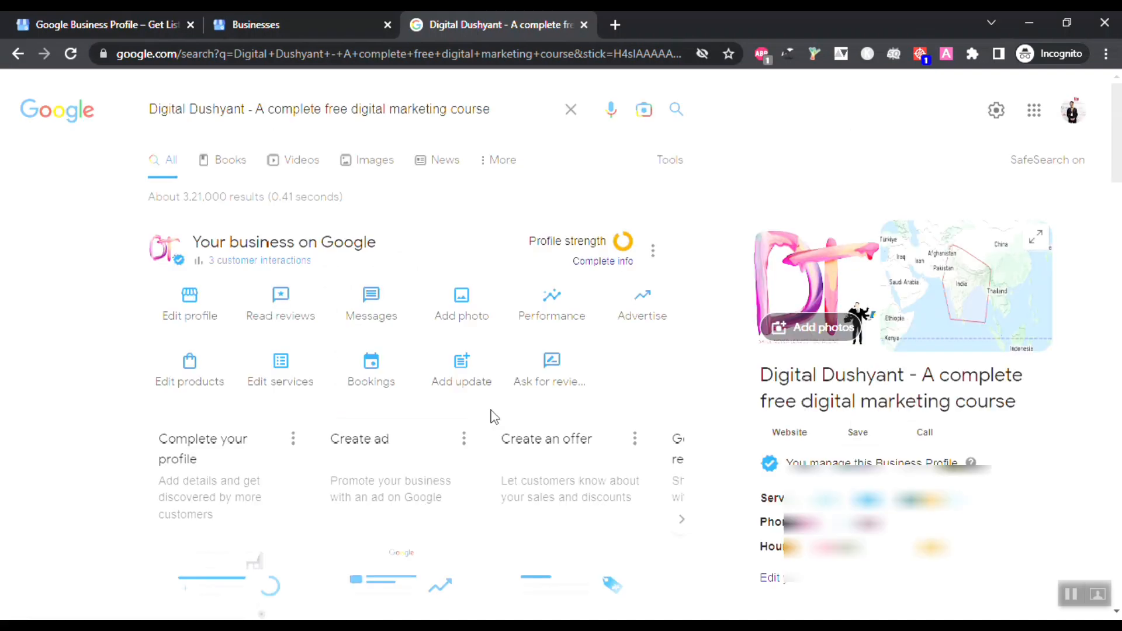
pyautogui.click(454, 363)
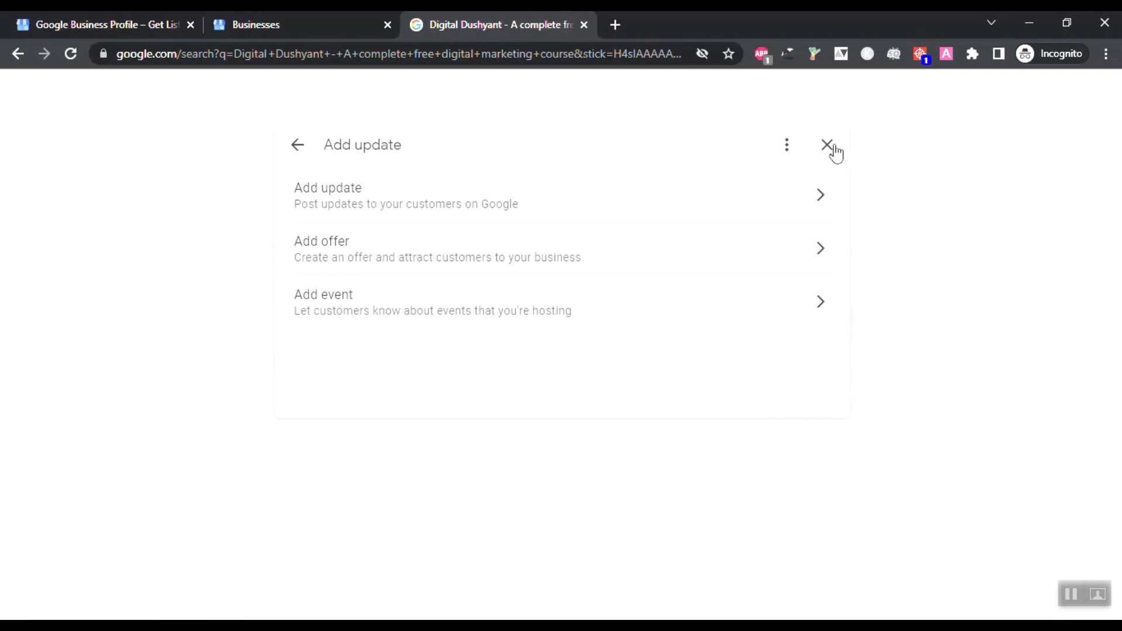
pyautogui.click(828, 145)
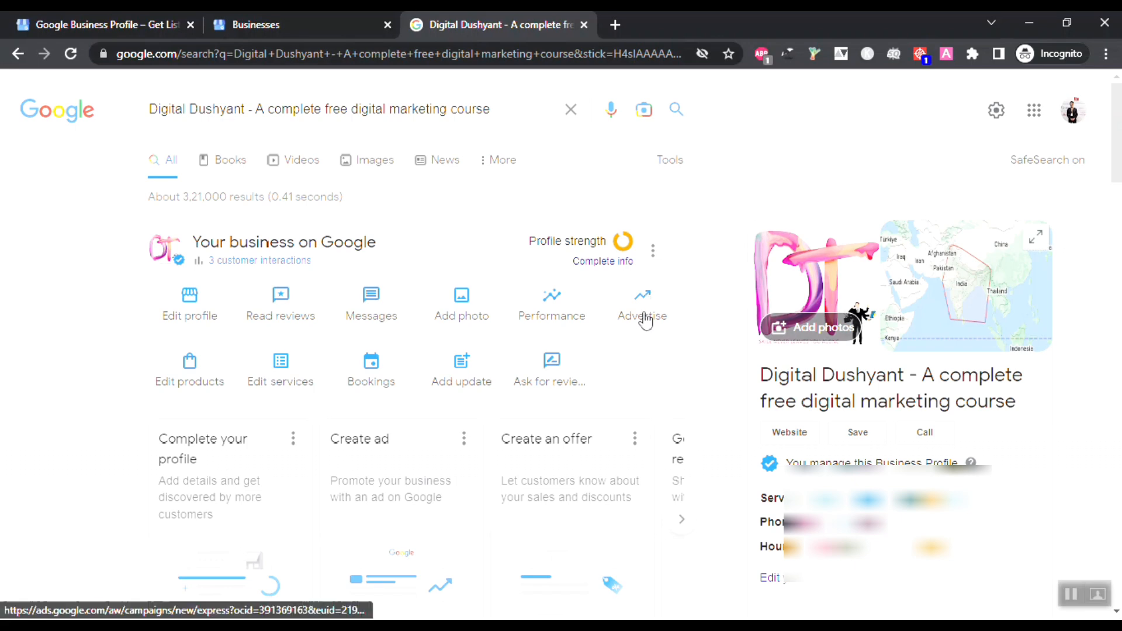
# Step: Copy the shareable review link from Get more reviews and open a new incognito tab
pyautogui.click(548, 373)
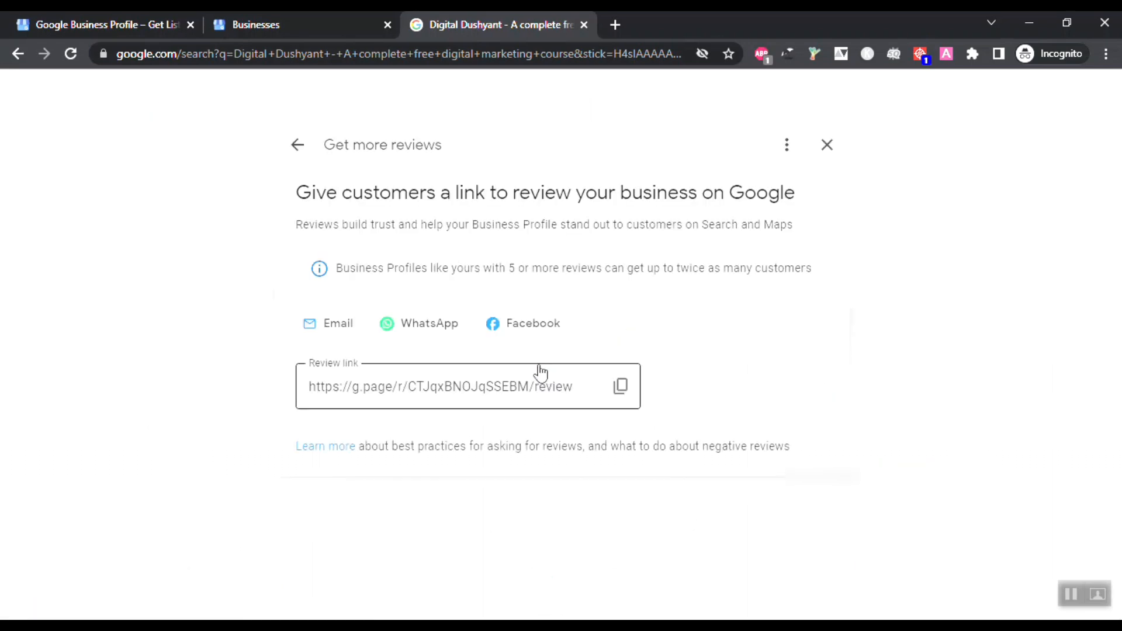
pyautogui.click(621, 387)
pyautogui.click(617, 19)
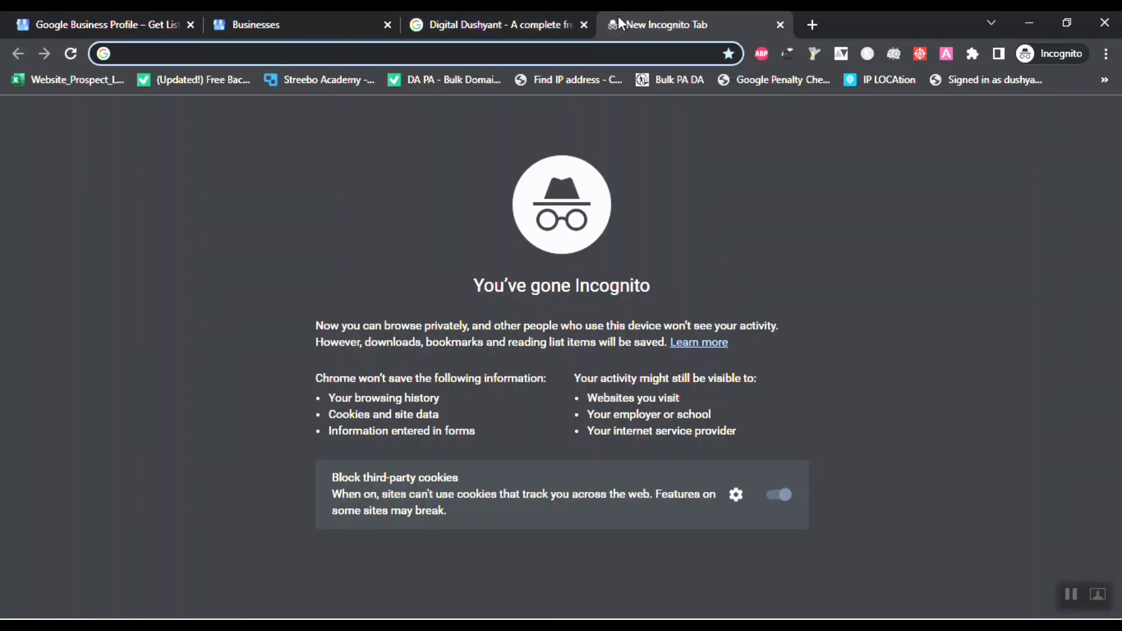
# Step: Open the copied review link in Google Maps and give the business five stars
pyautogui.hotkey('ctrl', 'v')
pyautogui.press('Return')
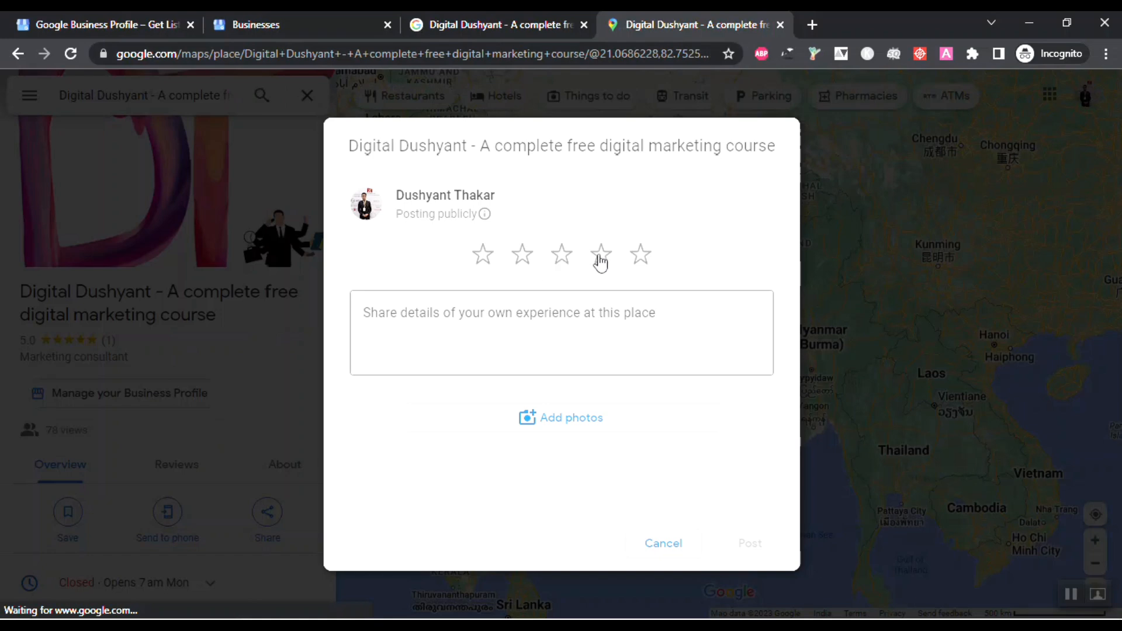
pyautogui.click(643, 256)
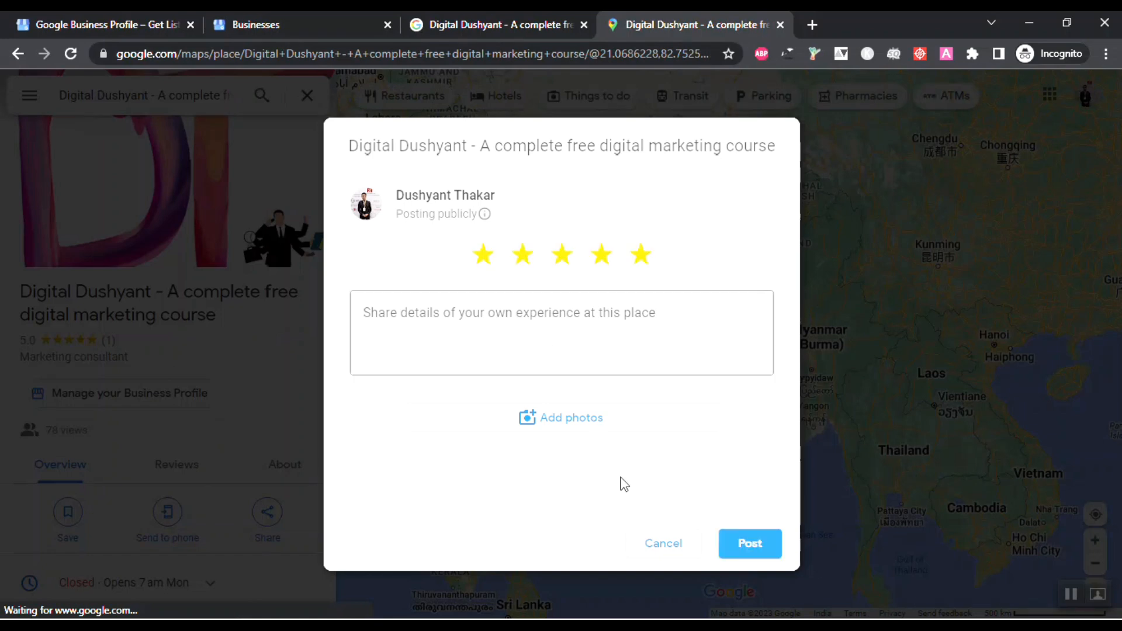
# Step: Cancel and discard the unfinished review, then close the Maps tab
pyautogui.click(645, 543)
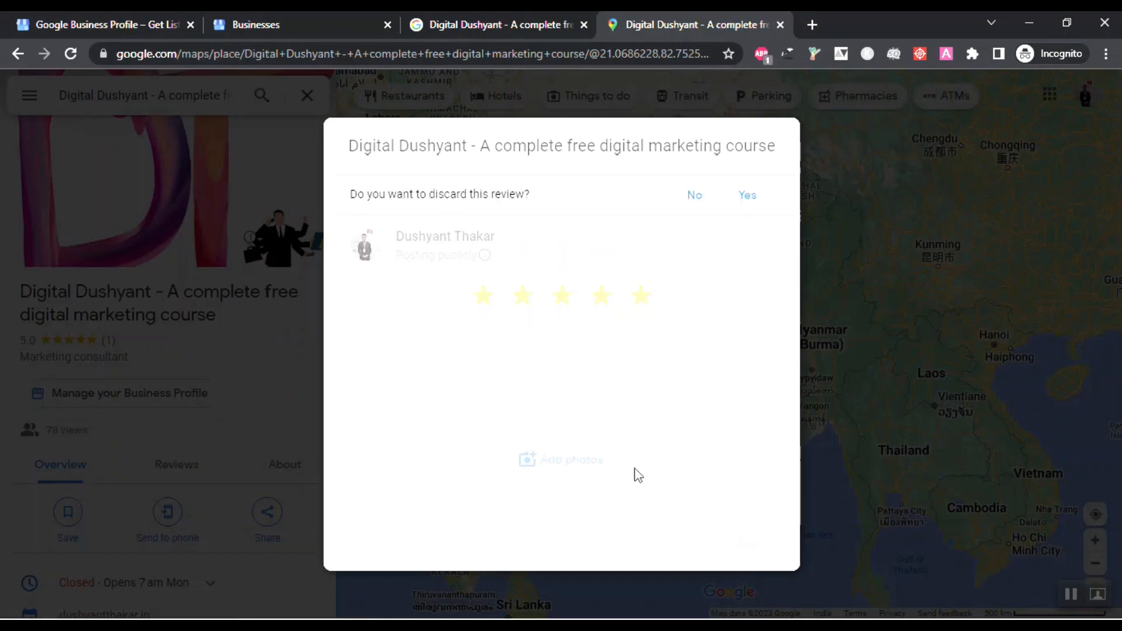
pyautogui.click(746, 195)
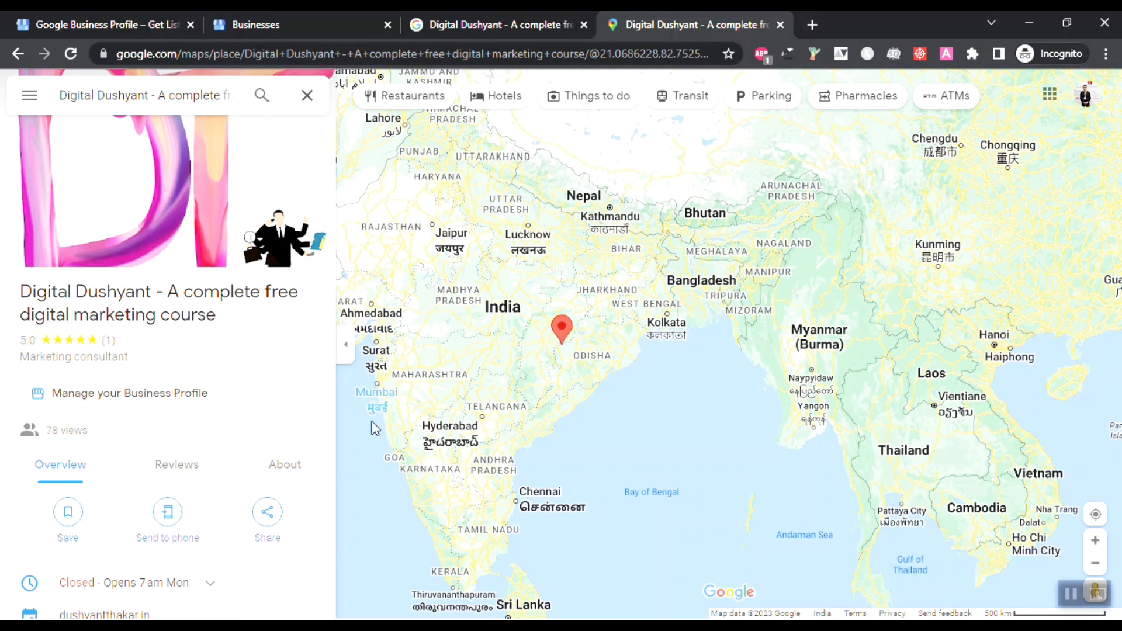
pyautogui.scroll(-3, 150, 409)
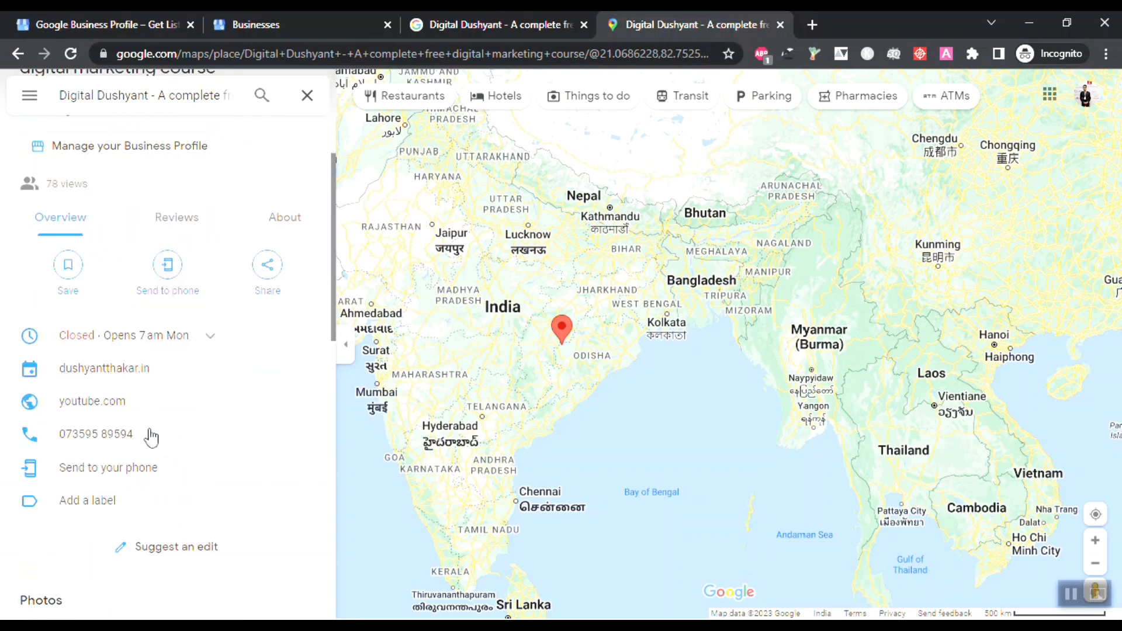
pyautogui.scroll(1, 150, 436)
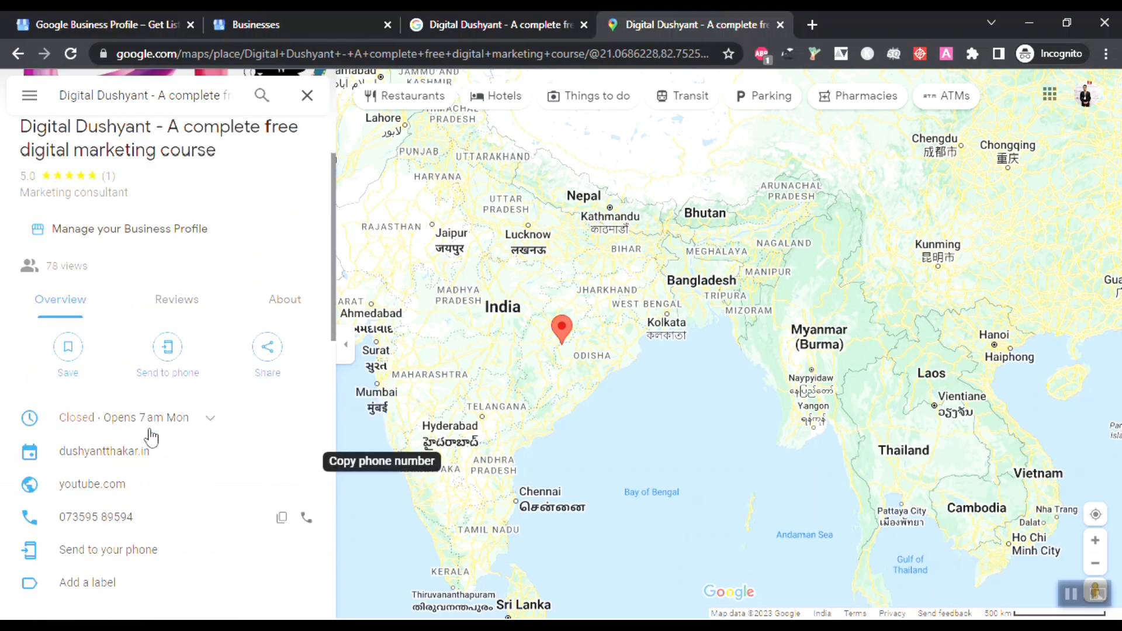
pyautogui.scroll(3, 151, 436)
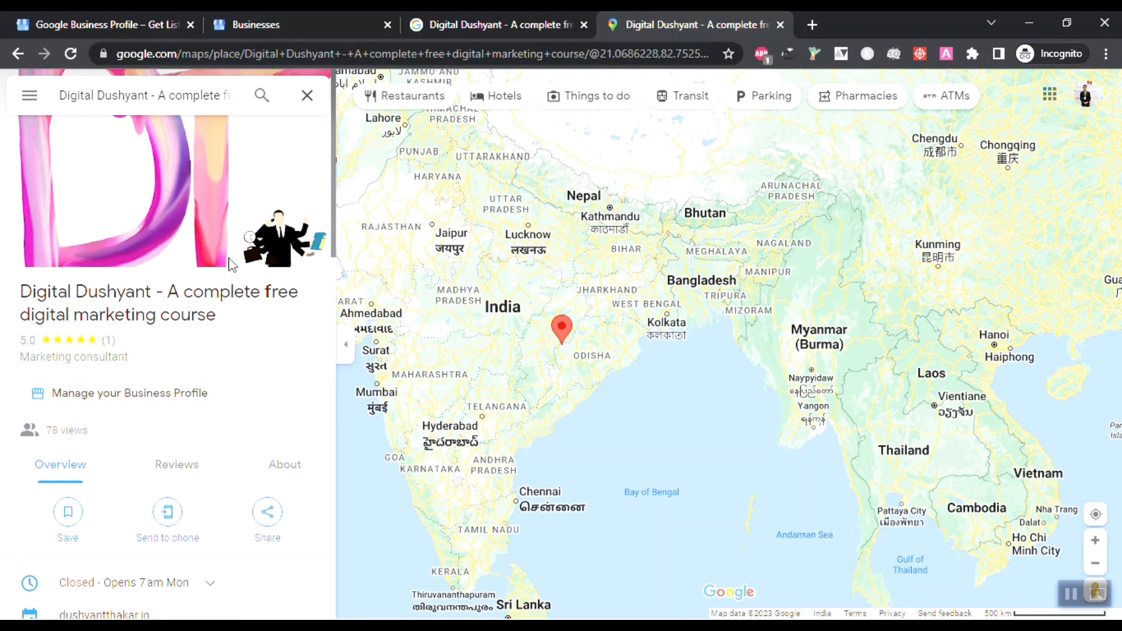
pyautogui.click(780, 25)
# Step: Close the review link dialog and start an ad campaign sending visitors to the Business Profile
pyautogui.click(826, 146)
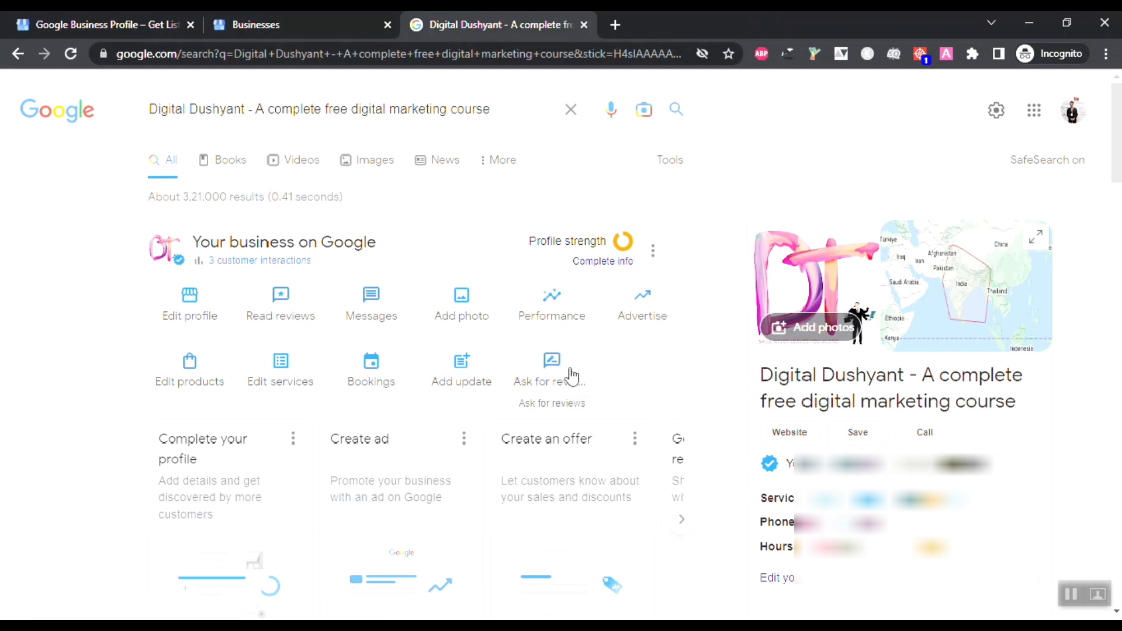
pyautogui.click(662, 308)
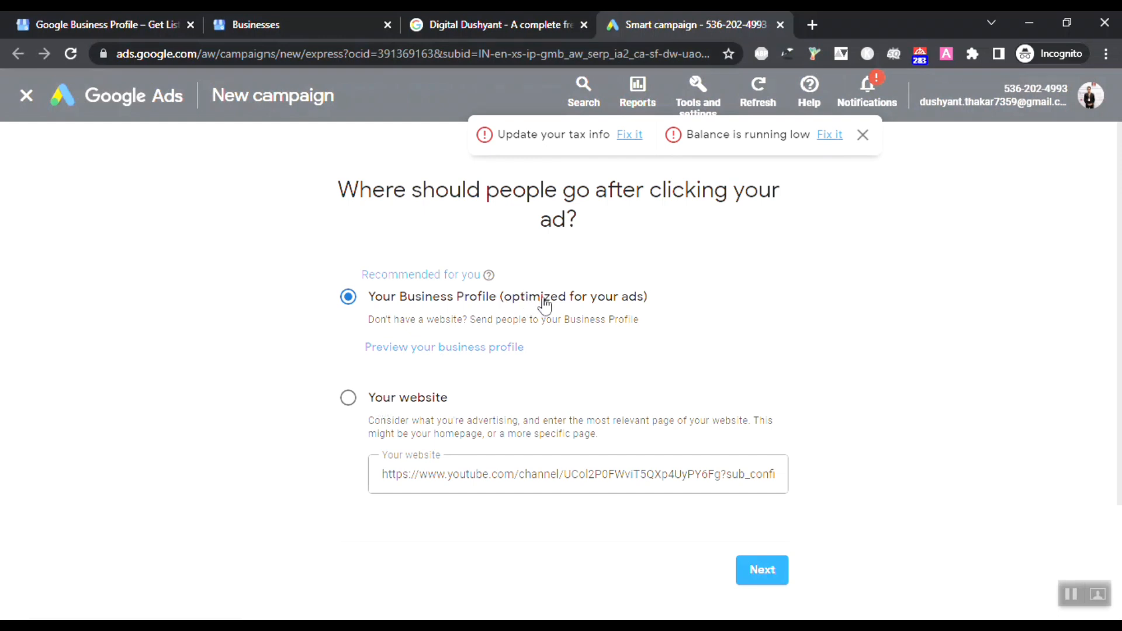
pyautogui.click(757, 570)
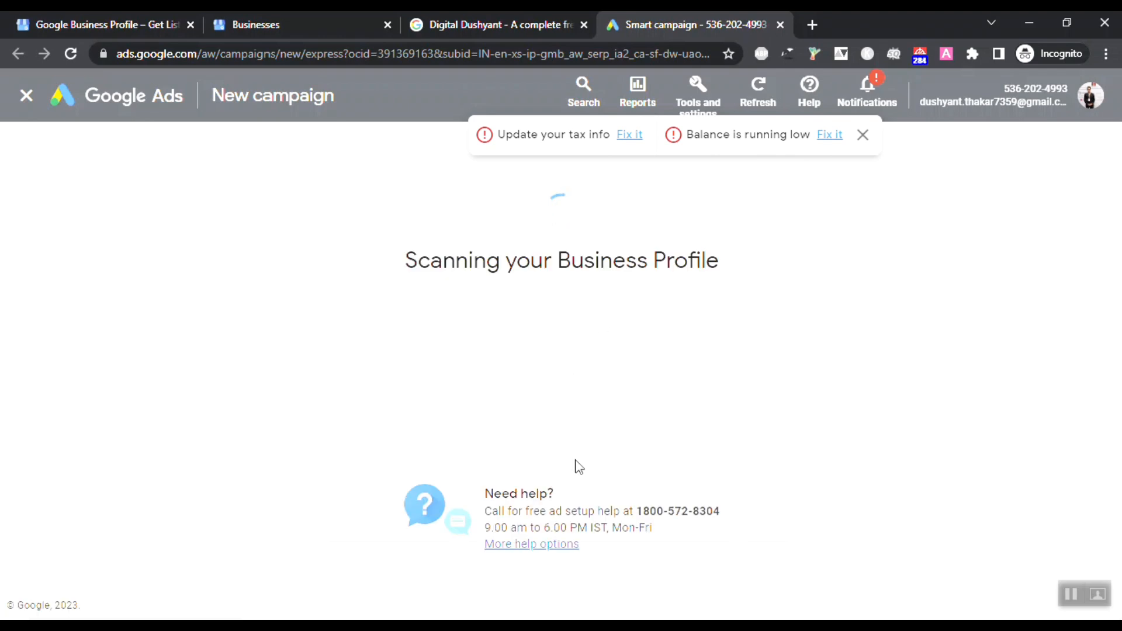
pyautogui.scroll(-3, 579, 465)
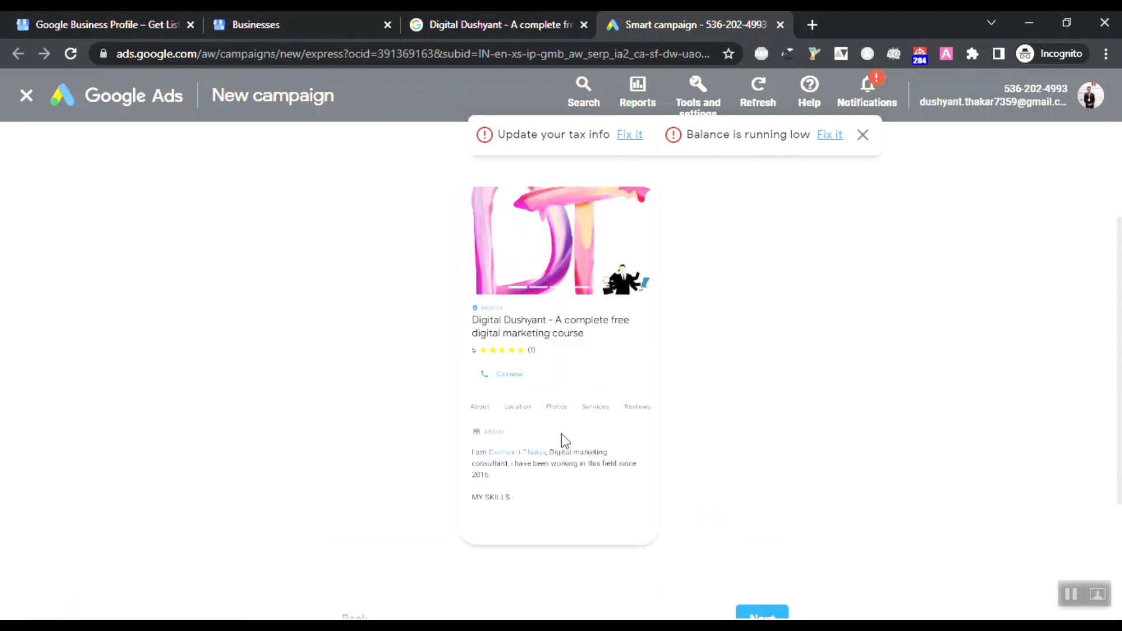
pyautogui.scroll(2, 565, 441)
pyautogui.scroll(-2, 564, 438)
pyautogui.scroll(3, 565, 446)
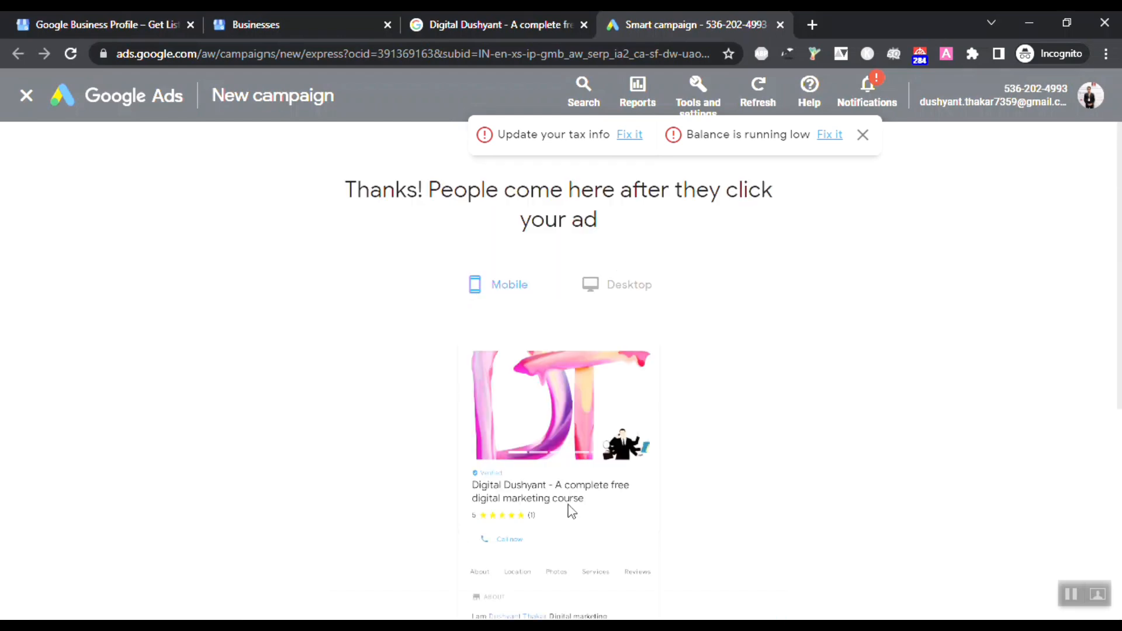
# Step: Check the Digital Dushyant profile preview in desktop and mobile layouts
pyautogui.click(635, 292)
pyautogui.scroll(-4, 541, 491)
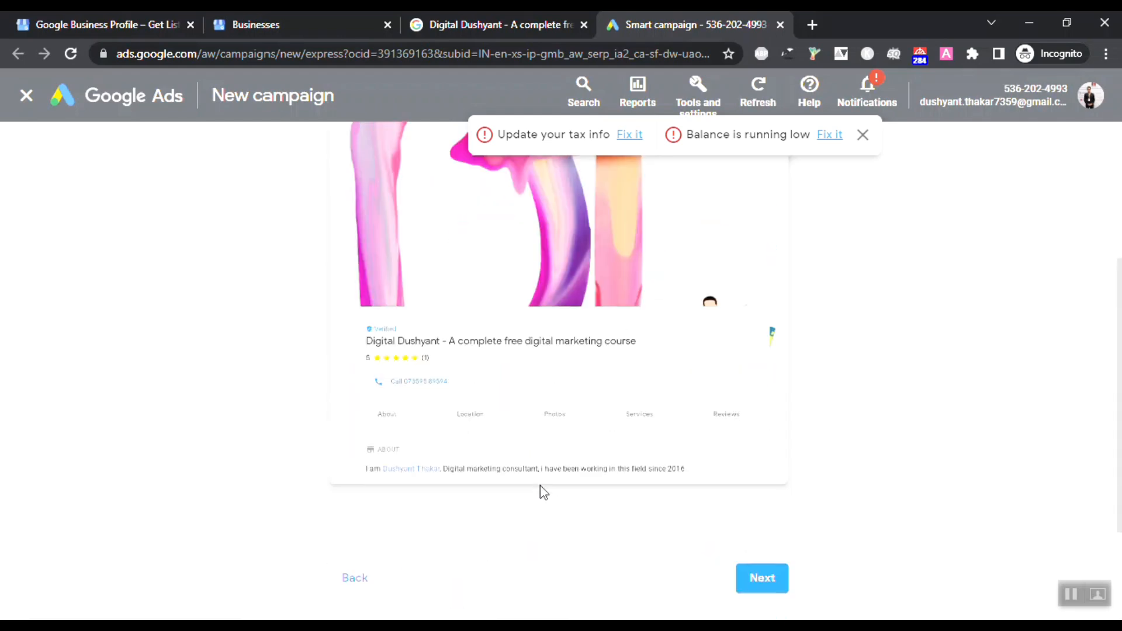
pyautogui.scroll(4, 541, 491)
pyautogui.click(522, 283)
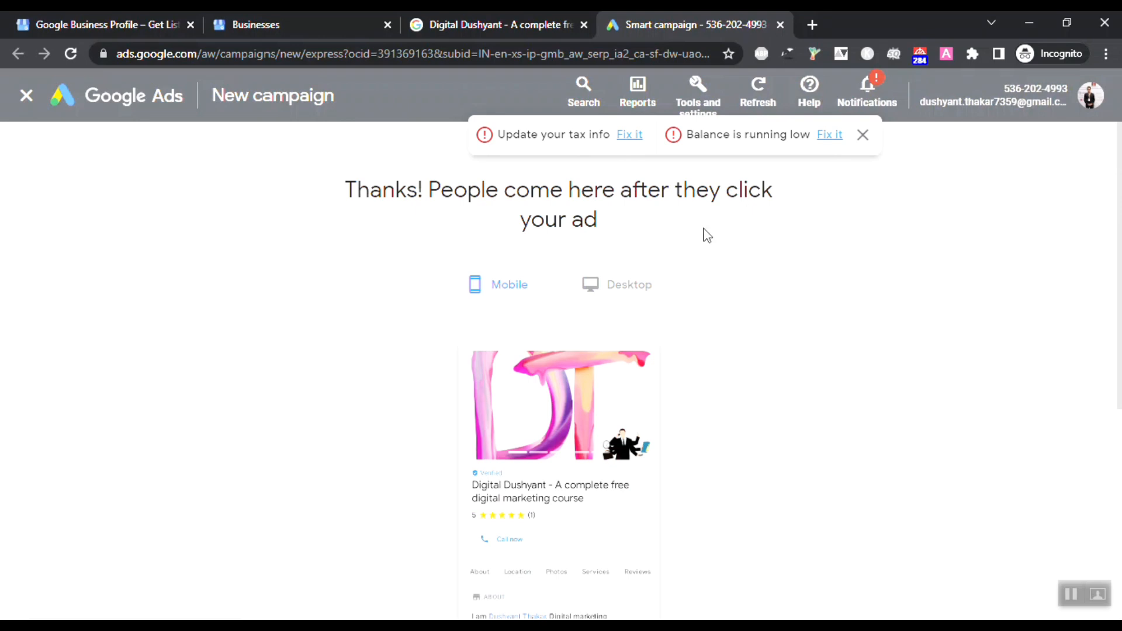
pyautogui.scroll(-1, 578, 473)
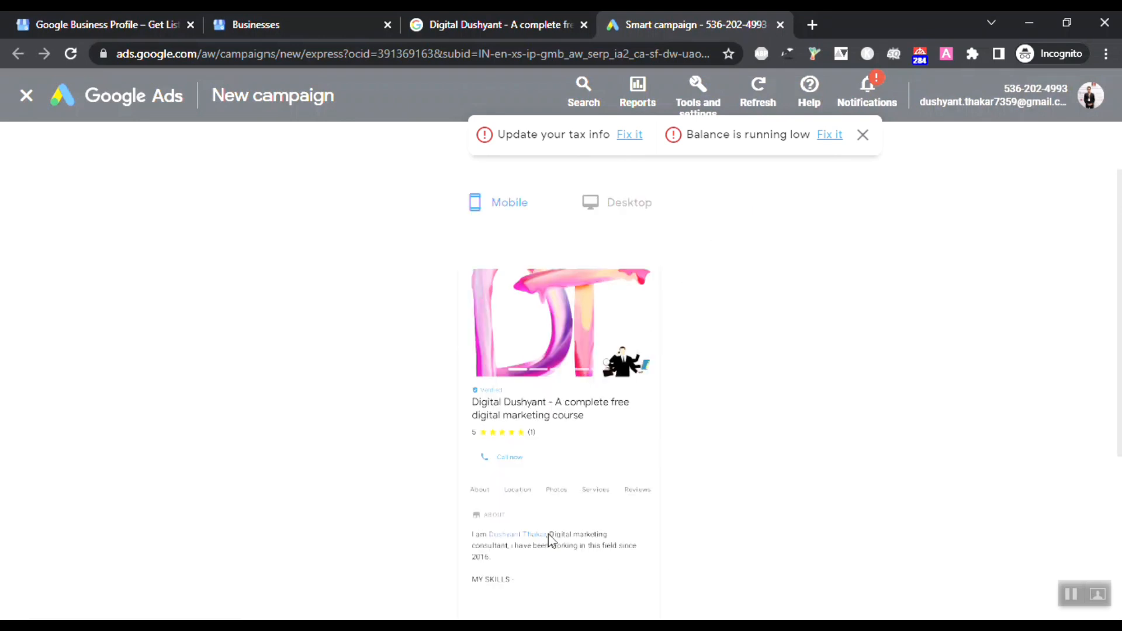
pyautogui.scroll(-3, 525, 561)
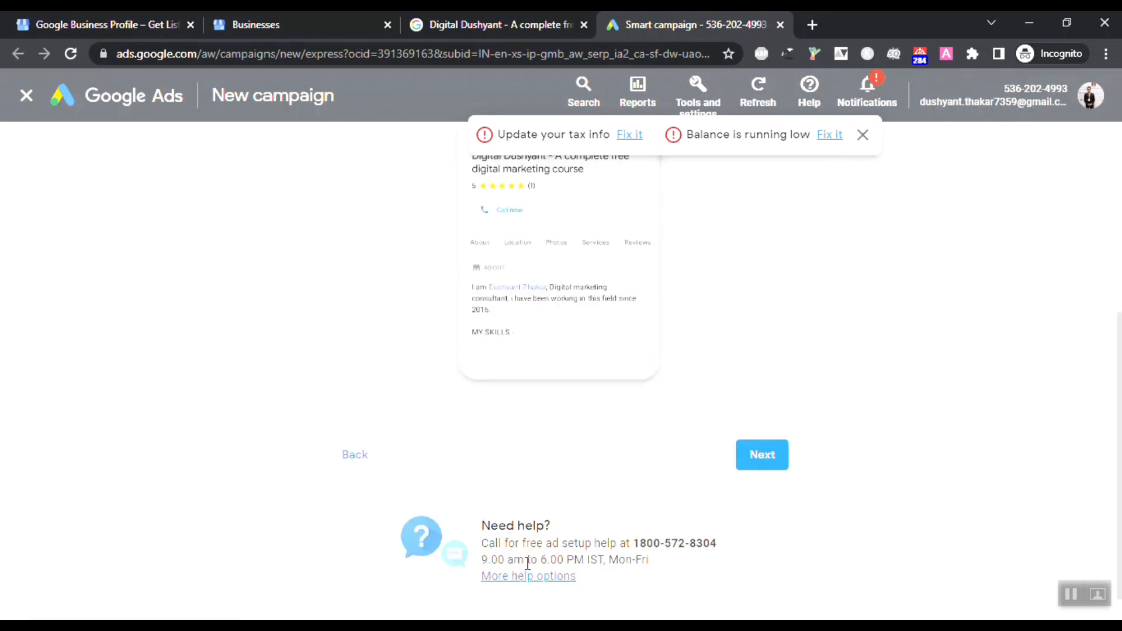
# Step: Advance to the advertising-goal page, then exit the smart campaign setup to the Google Ads Overview
pyautogui.click(760, 469)
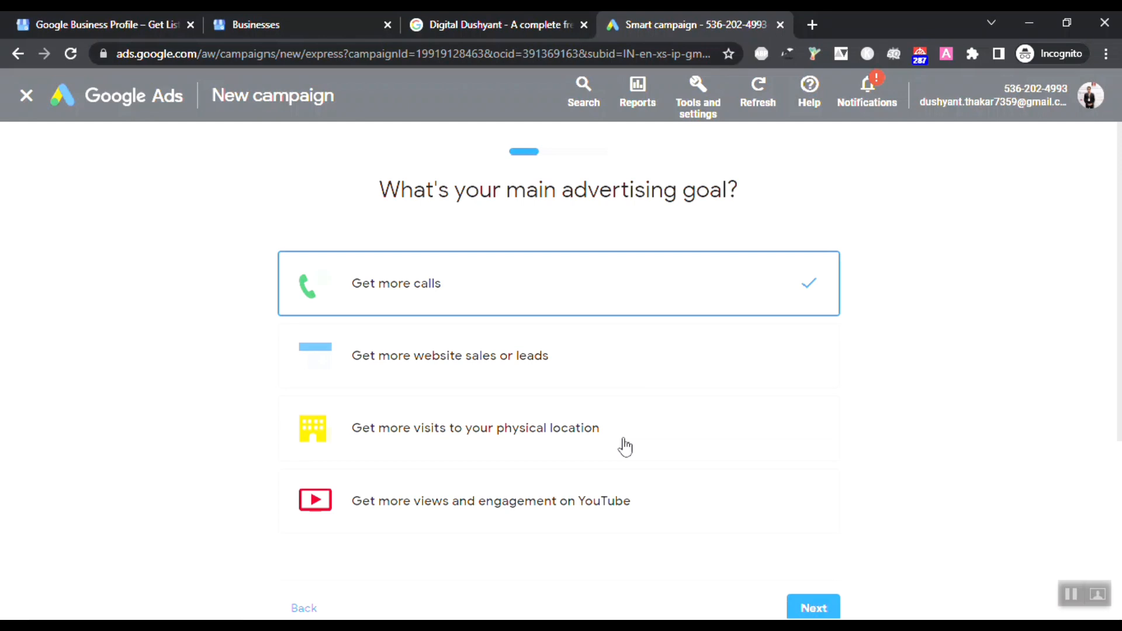
pyautogui.scroll(-3, 739, 556)
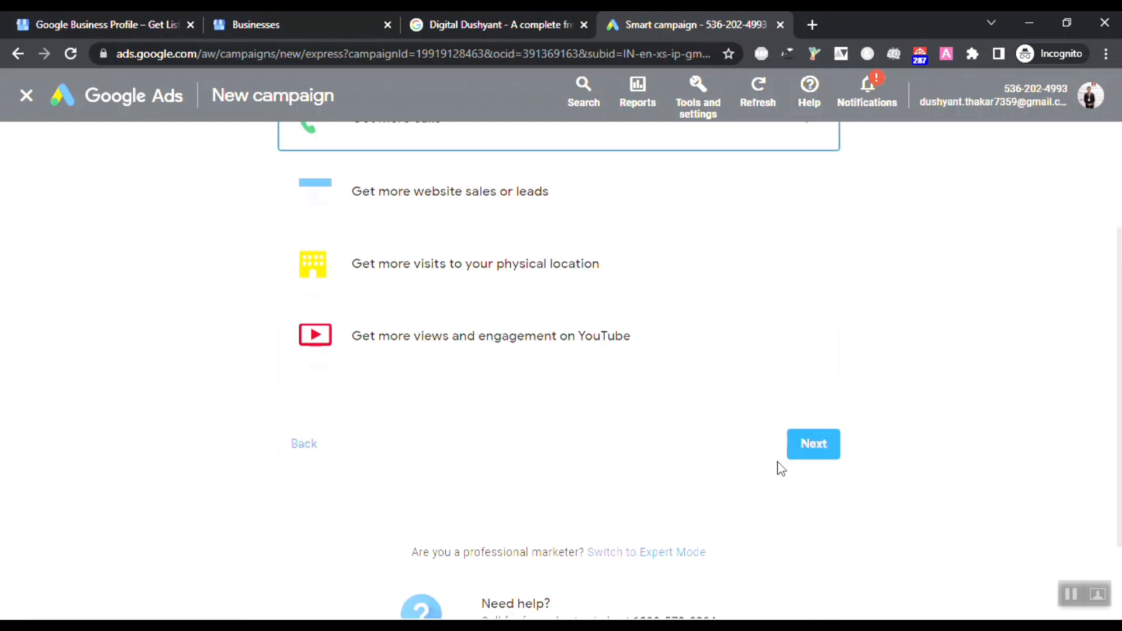
pyautogui.scroll(2, 782, 467)
pyautogui.scroll(2, 784, 467)
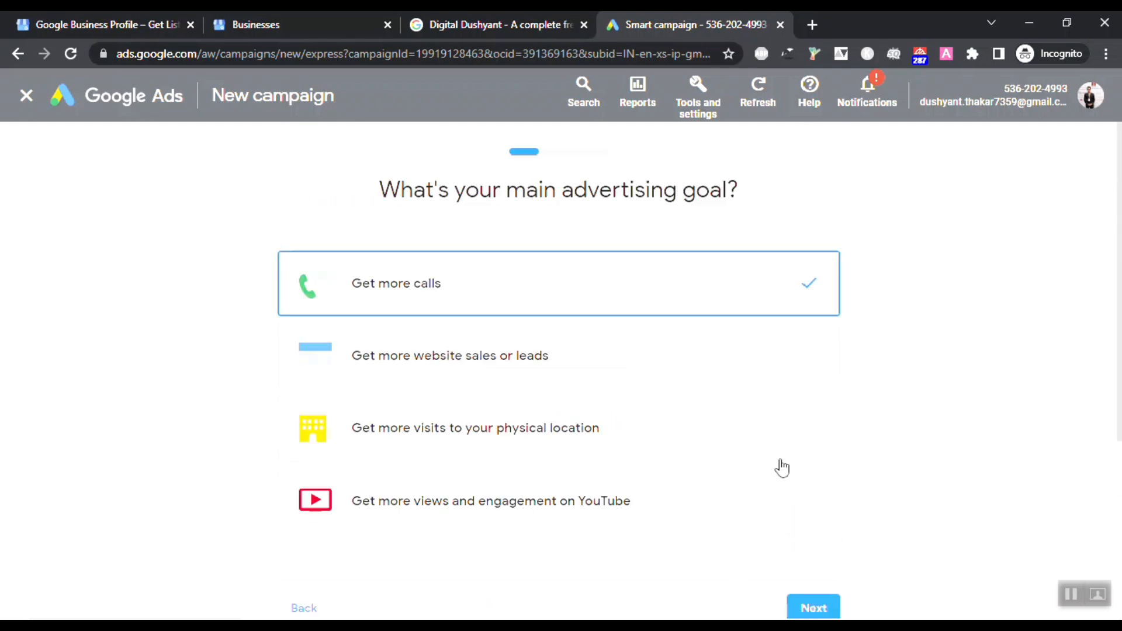
pyautogui.scroll(-2, 784, 466)
pyautogui.scroll(2, 782, 464)
pyautogui.scroll(-2, 738, 584)
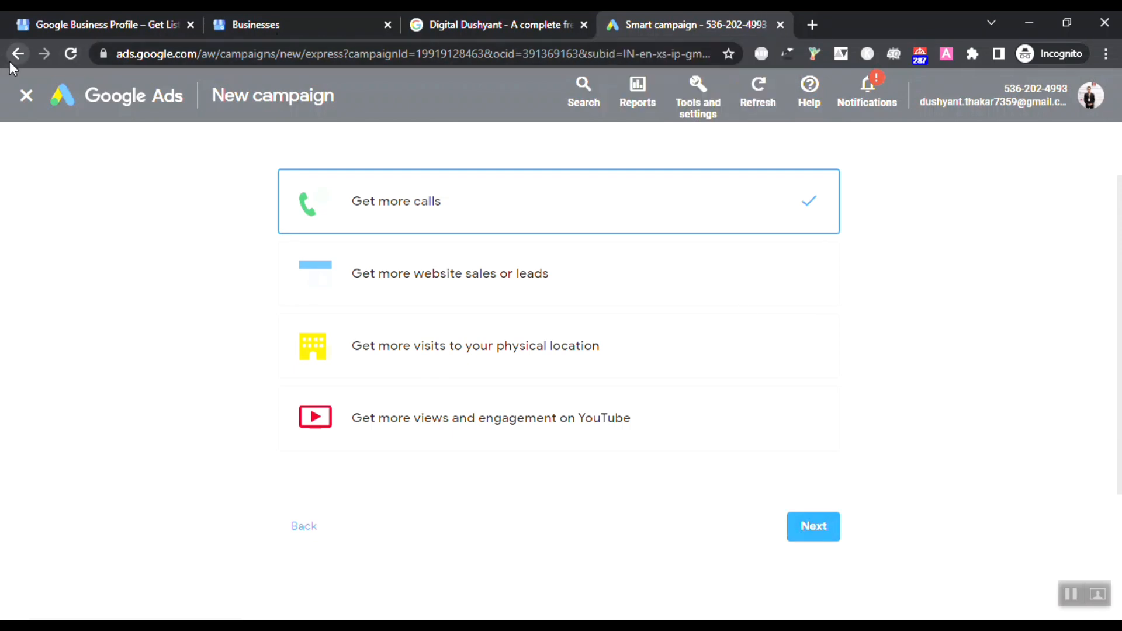
pyautogui.click(24, 105)
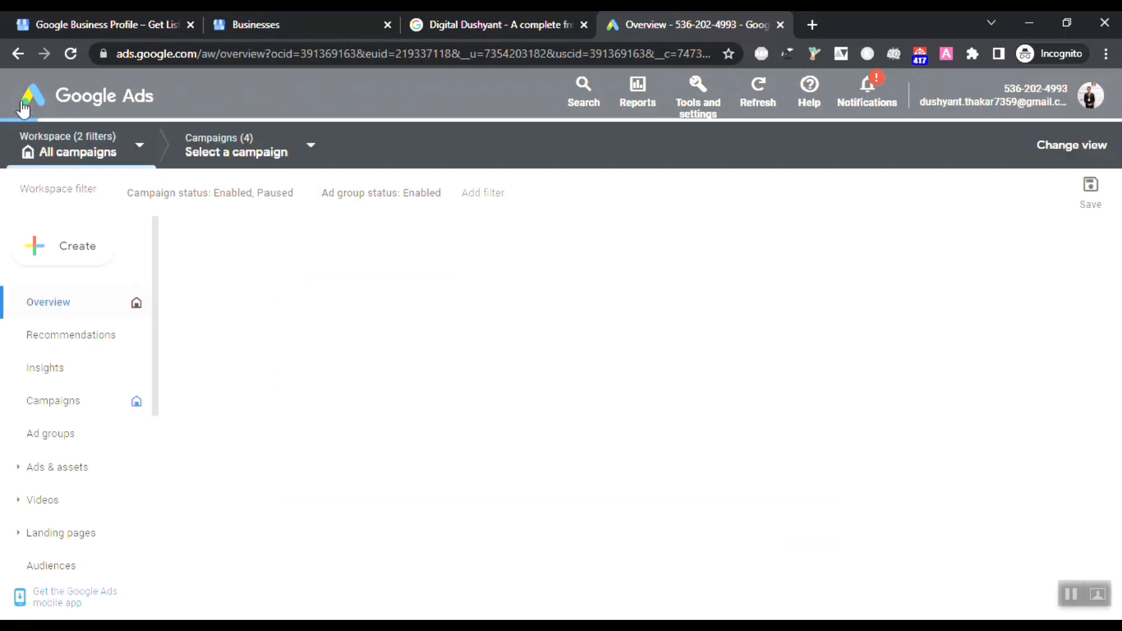
# Step: Close the Google Ads tab, returning to the Digital Dushyant search results
pyautogui.click(780, 25)
pyautogui.scroll(-2, 654, 414)
pyautogui.scroll(-3, 654, 414)
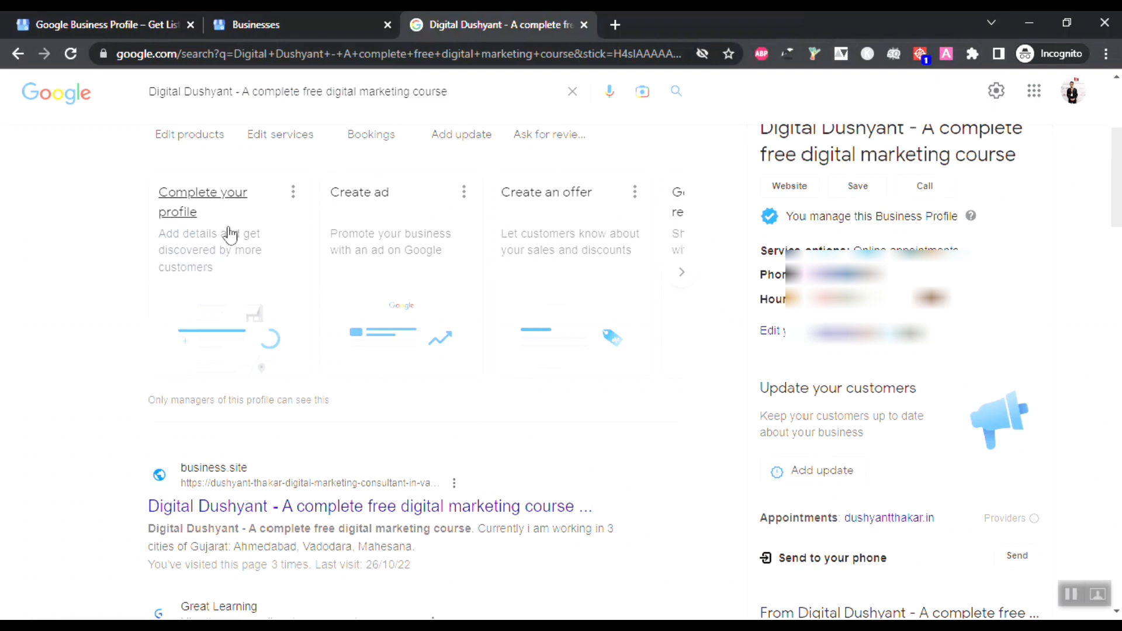
# Step: Page twice through the profile's suggestion cards and return to the top of the results
pyautogui.click(682, 272)
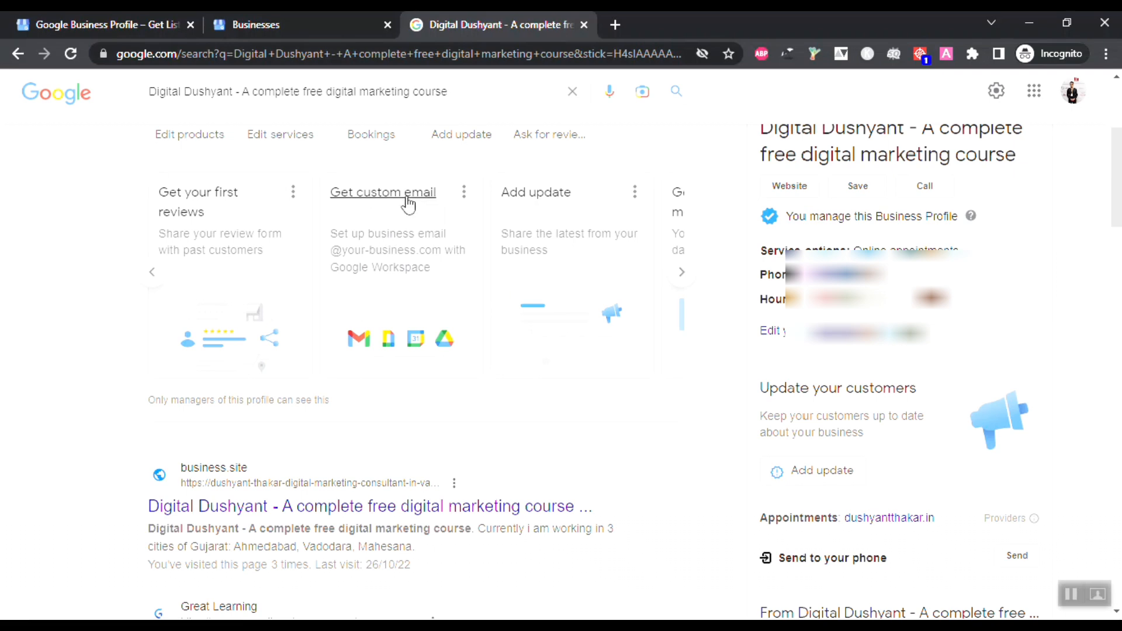
pyautogui.click(682, 273)
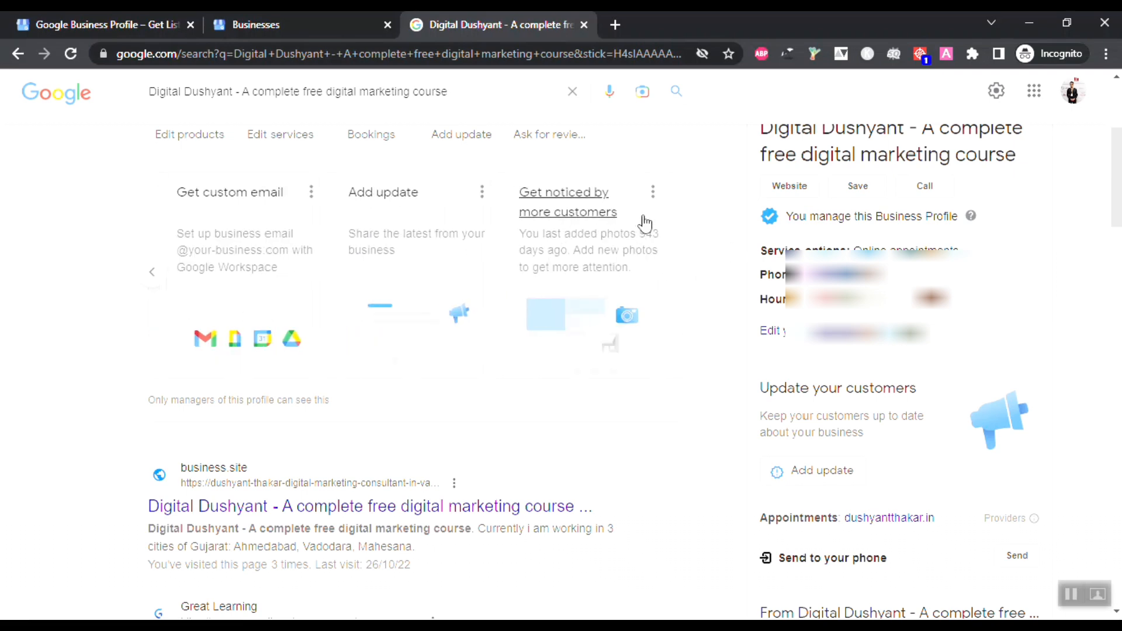
pyautogui.scroll(-3, 687, 348)
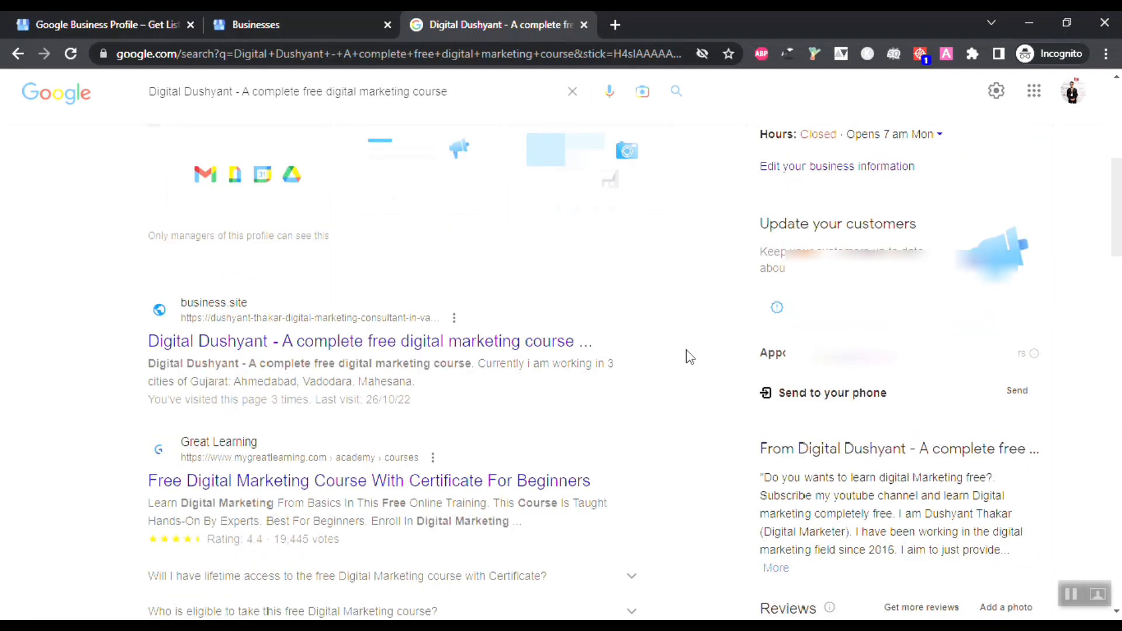
pyautogui.scroll(-4, 690, 357)
pyautogui.scroll(2, 690, 357)
pyautogui.scroll(9, 690, 357)
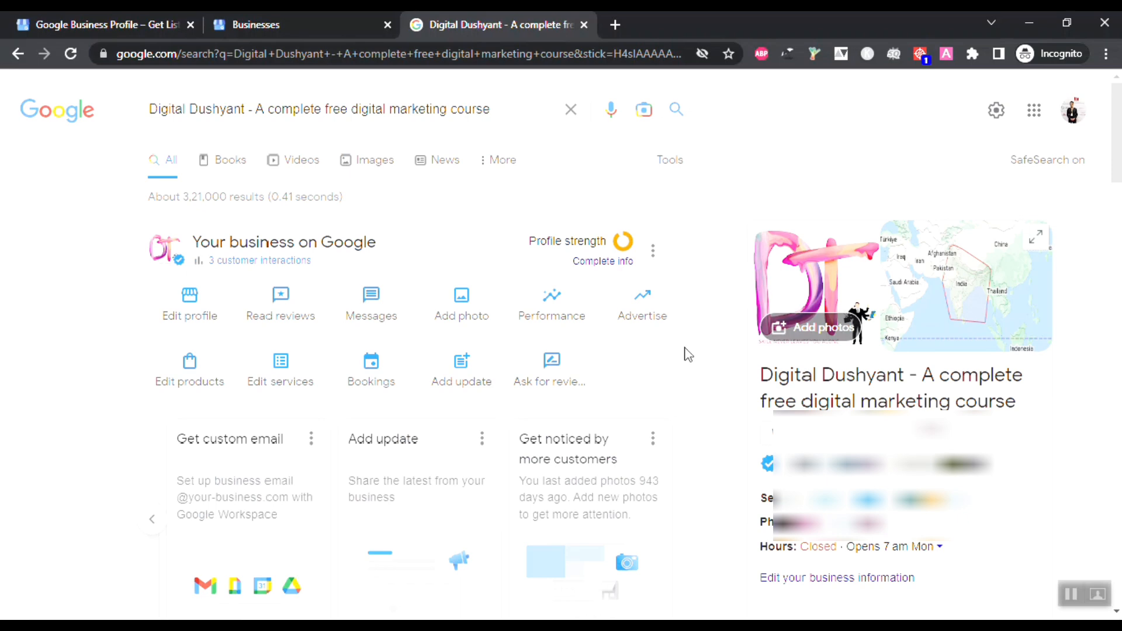
pyautogui.click(653, 250)
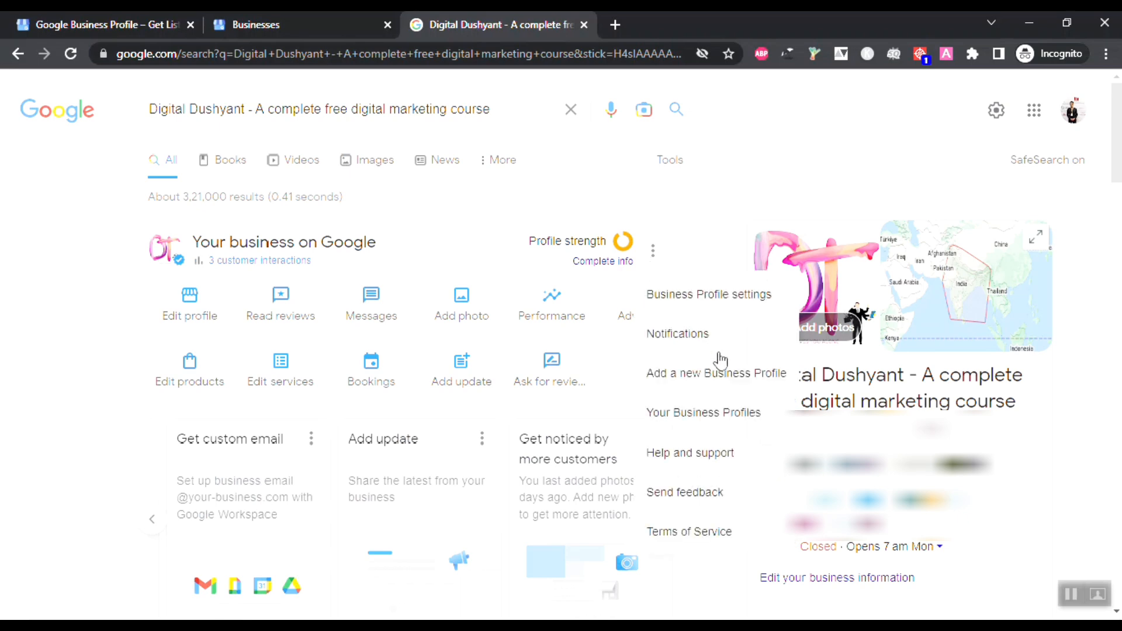
pyautogui.scroll(-2, 725, 374)
pyautogui.scroll(1, 722, 433)
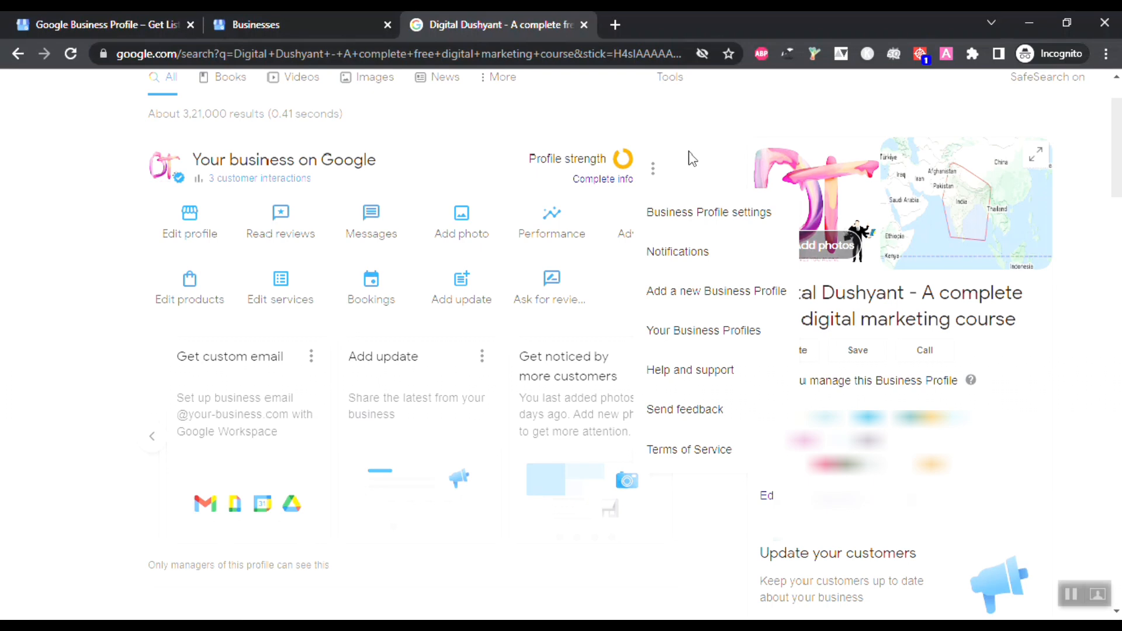
pyautogui.click(704, 172)
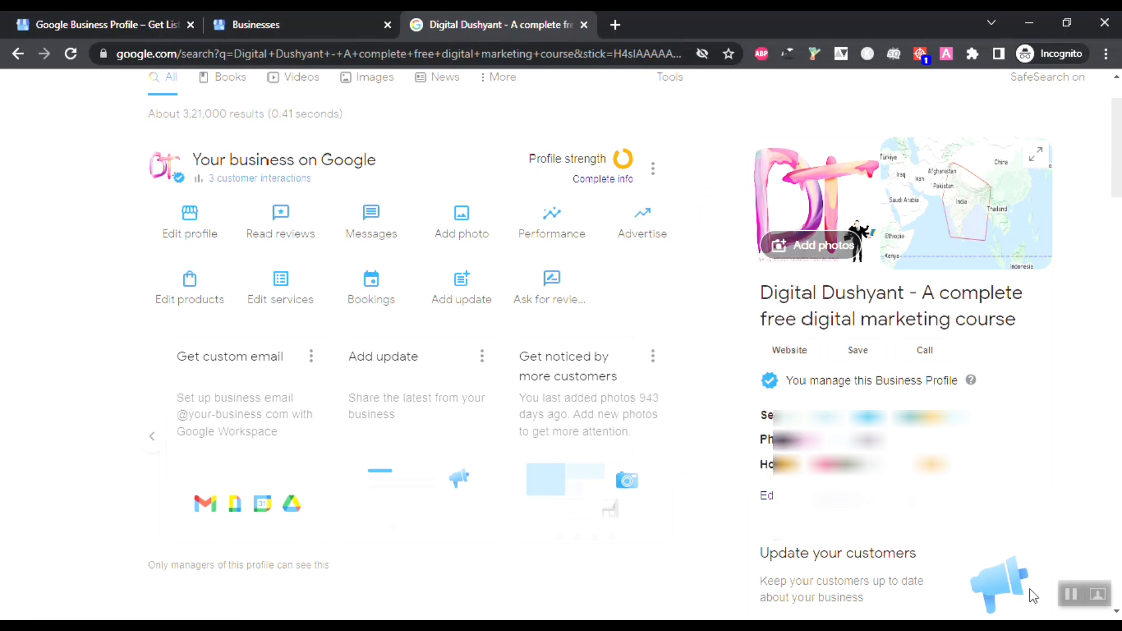
# Step: Search 'google sites' in a new incognito tab and open the Google Sites sign-in result
pyautogui.hotkey('ctrl', 't')
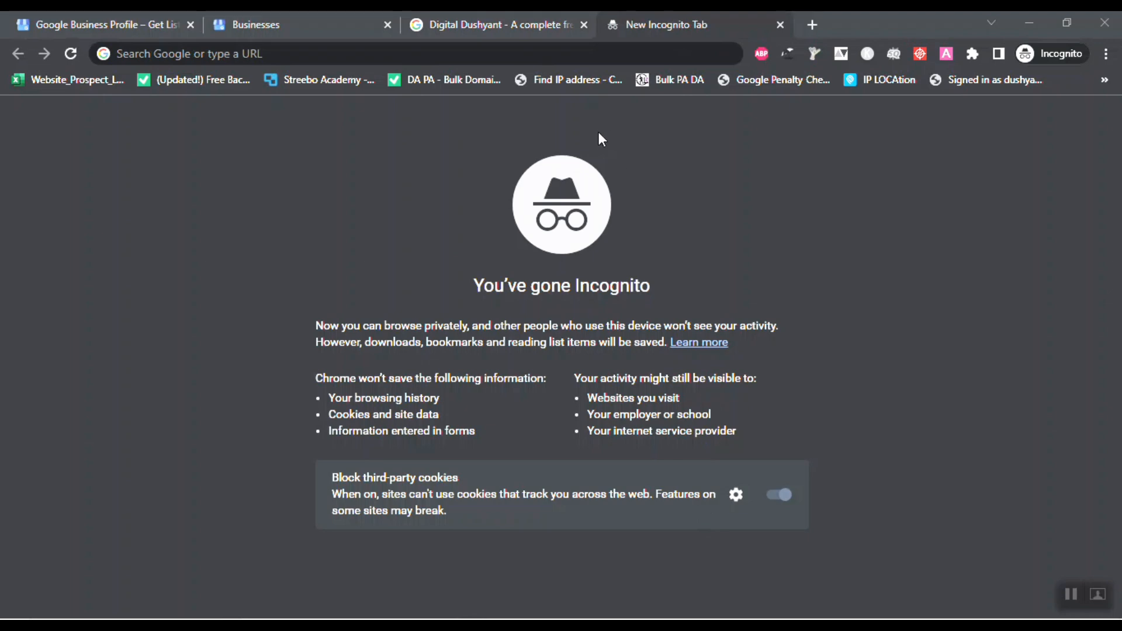
pyautogui.click(244, 53)
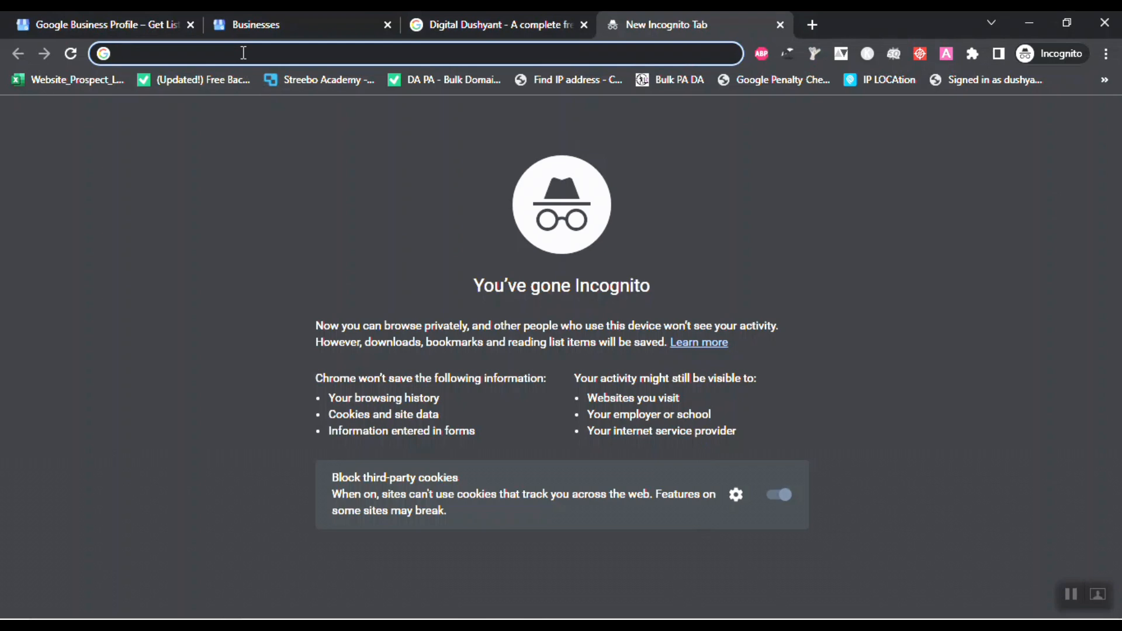
pyautogui.write('googl')
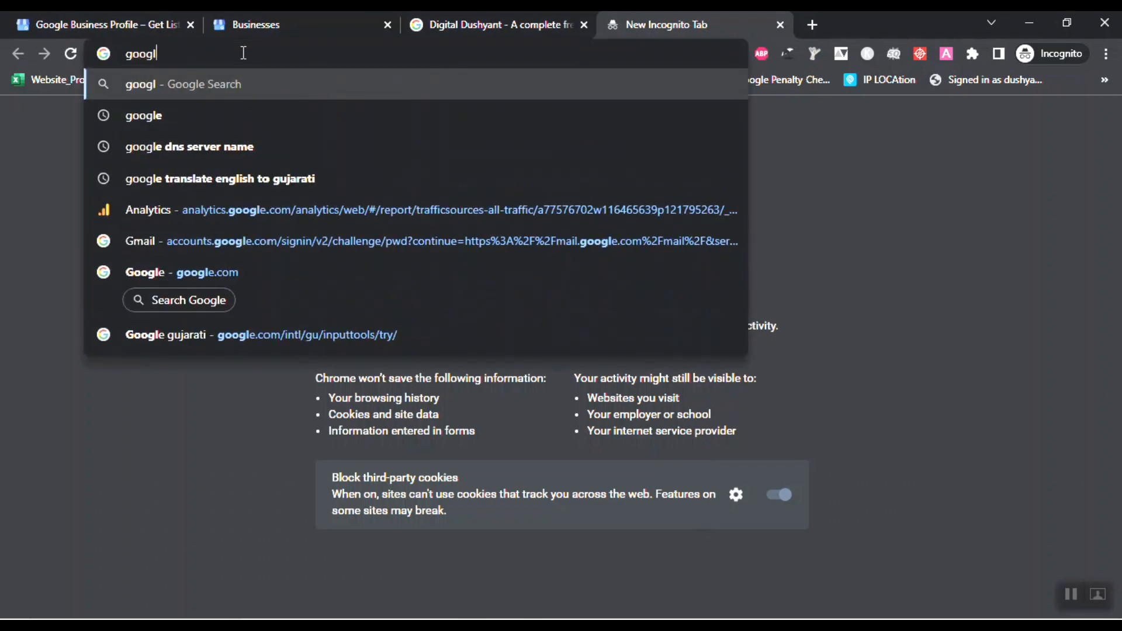
pyautogui.write('e sites')
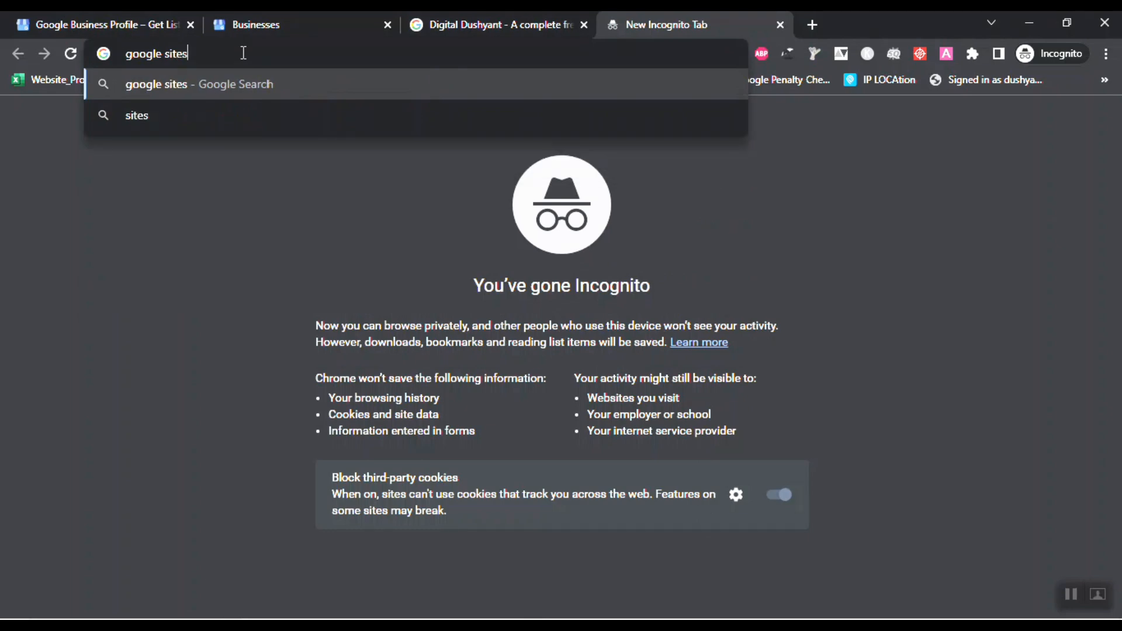
pyautogui.press('Return')
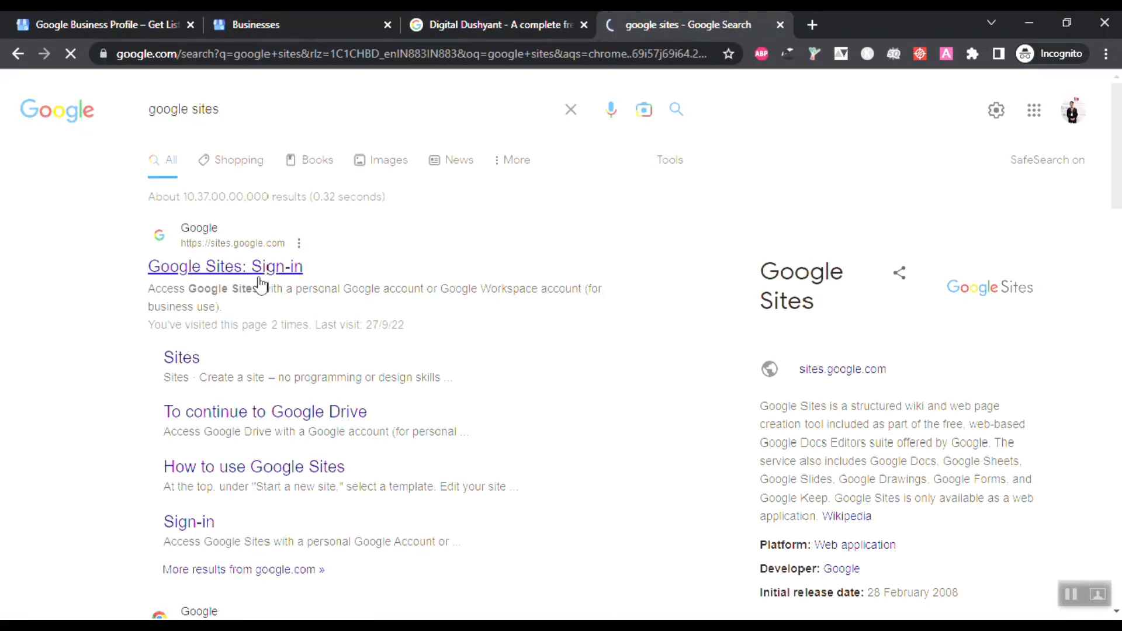
pyautogui.click(179, 270)
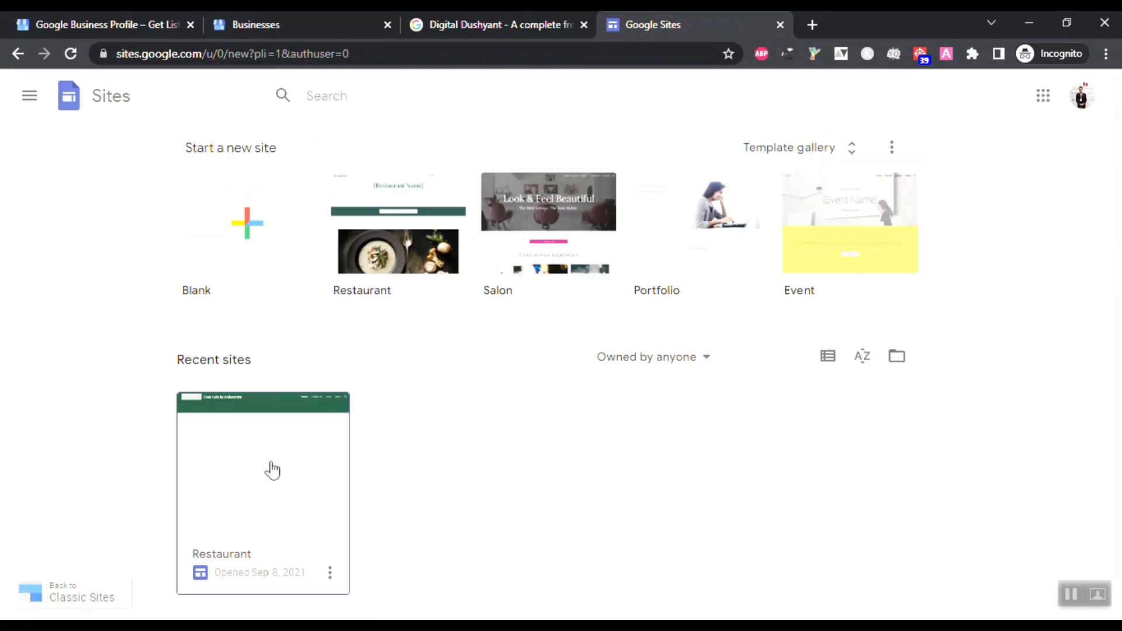
# Step: Create a blank site and replace the page title with 'Digital Dushyant', widened to one line
pyautogui.click(267, 232)
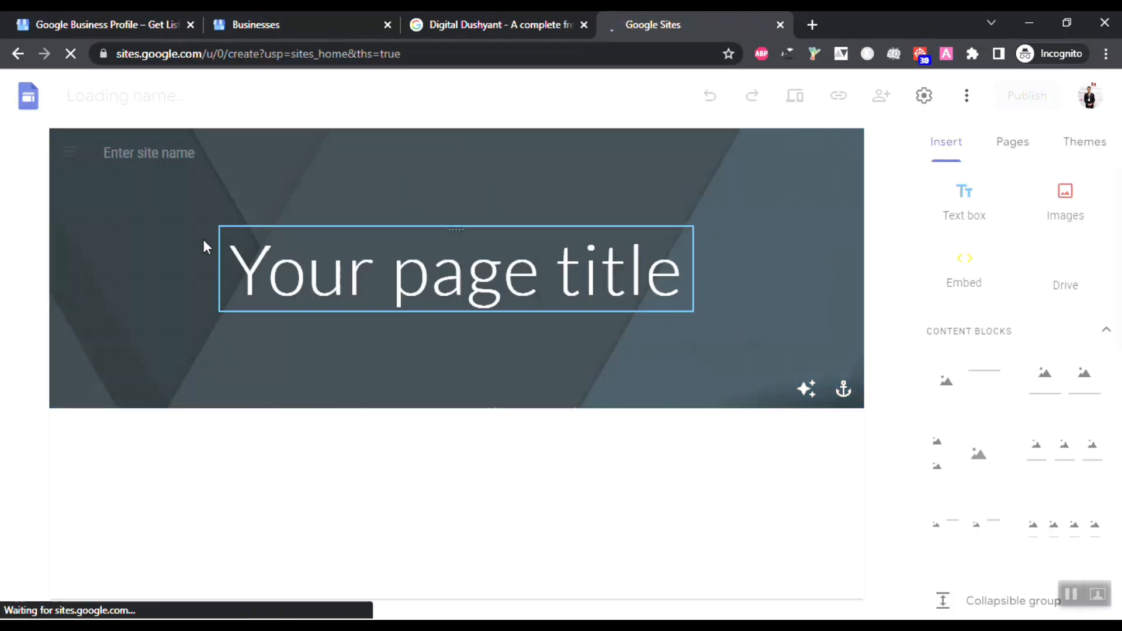
pyautogui.click(488, 251)
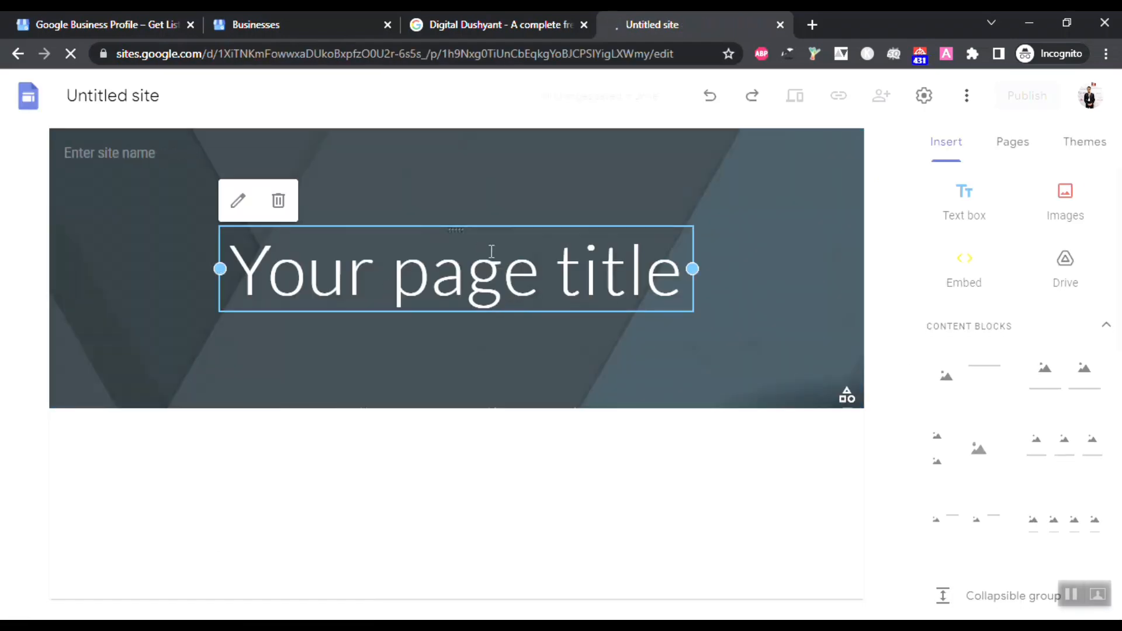
pyautogui.doubleClick(492, 251)
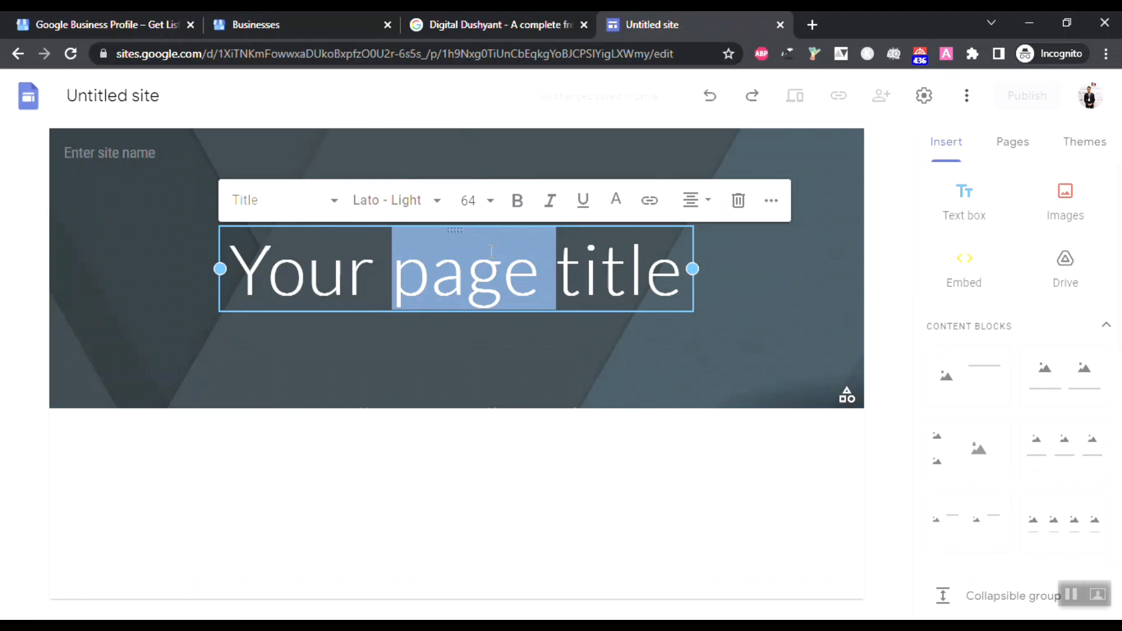
pyautogui.hotkey('ctrl', 'a')
pyautogui.write('Digita')
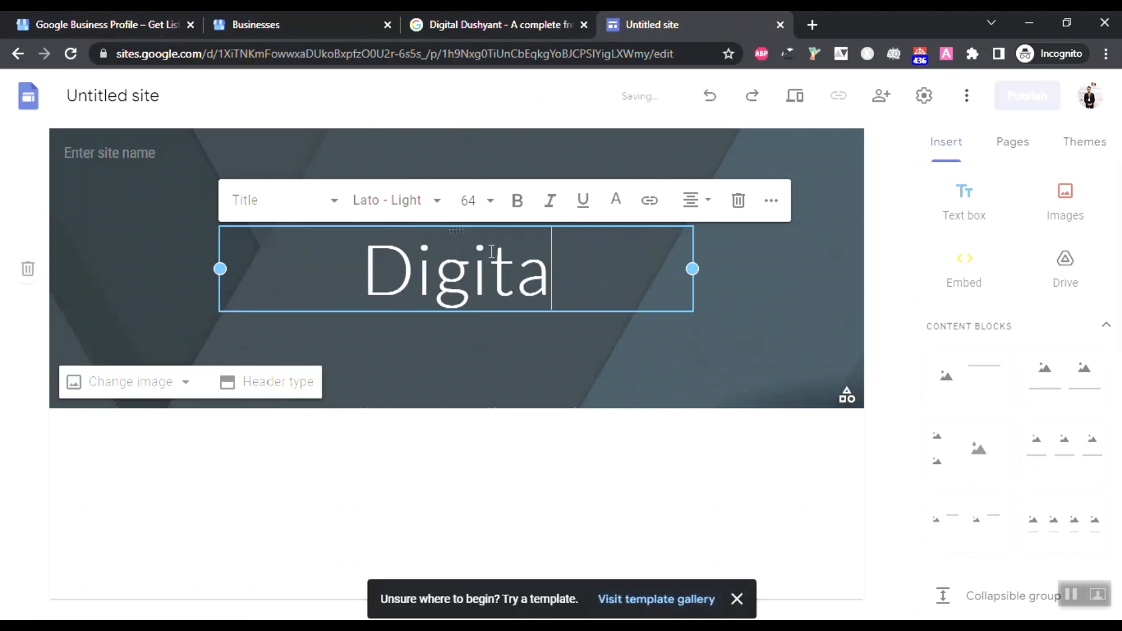
pyautogui.write('l Dushyant')
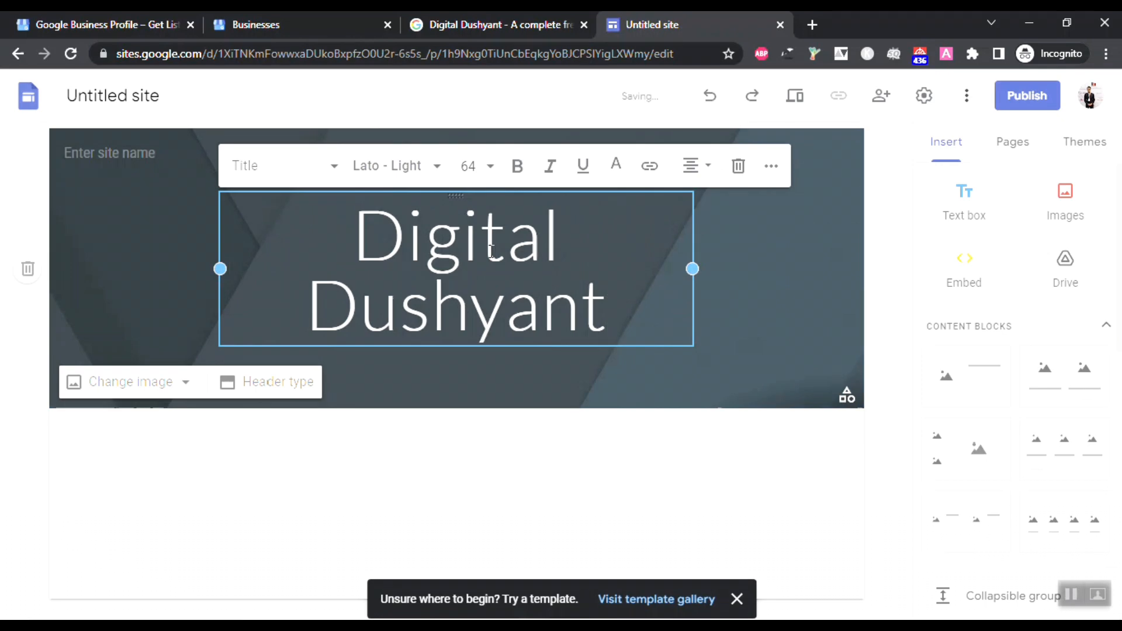
pyautogui.moveTo(694, 270); pyautogui.dragTo(815, 269)
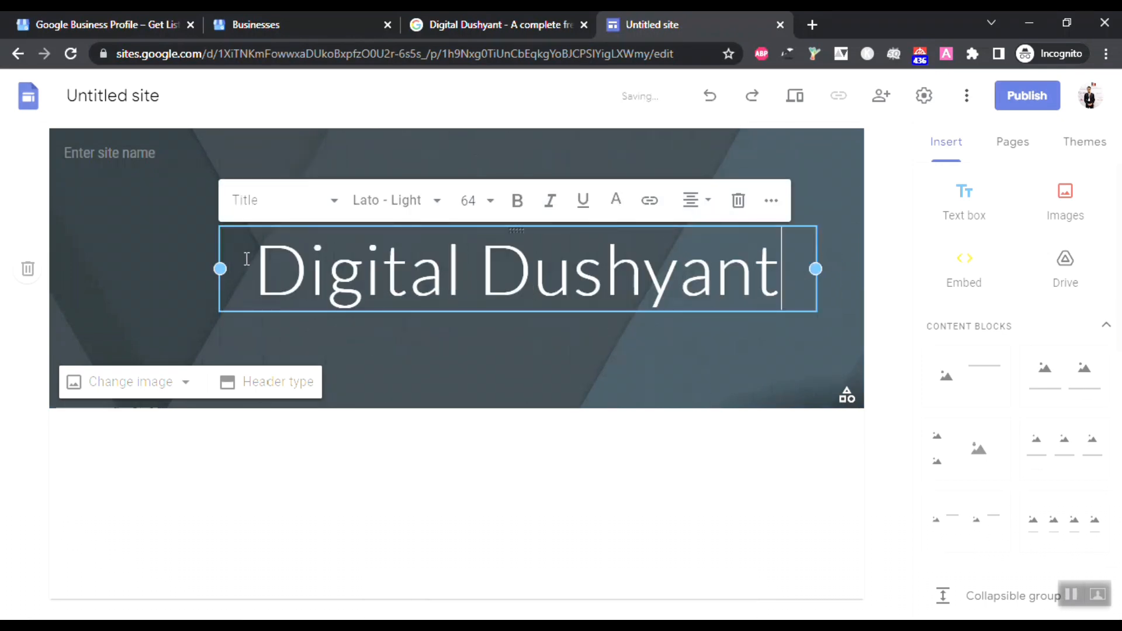
pyautogui.click(255, 226)
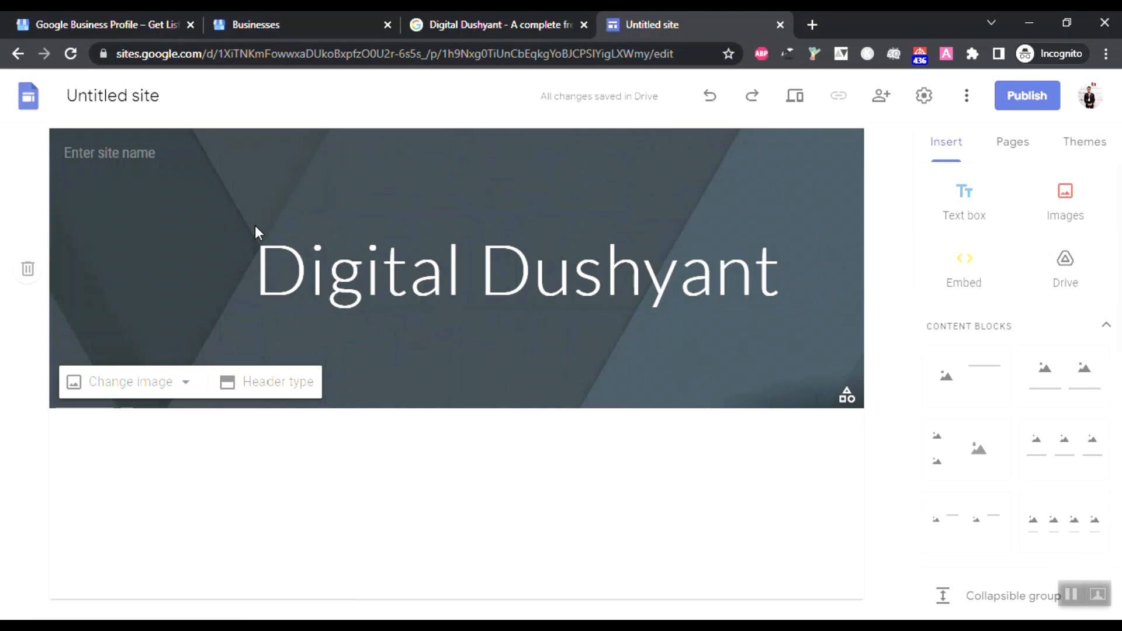
# Step: Look at the site name field and header image options without changing them
pyautogui.click(327, 230)
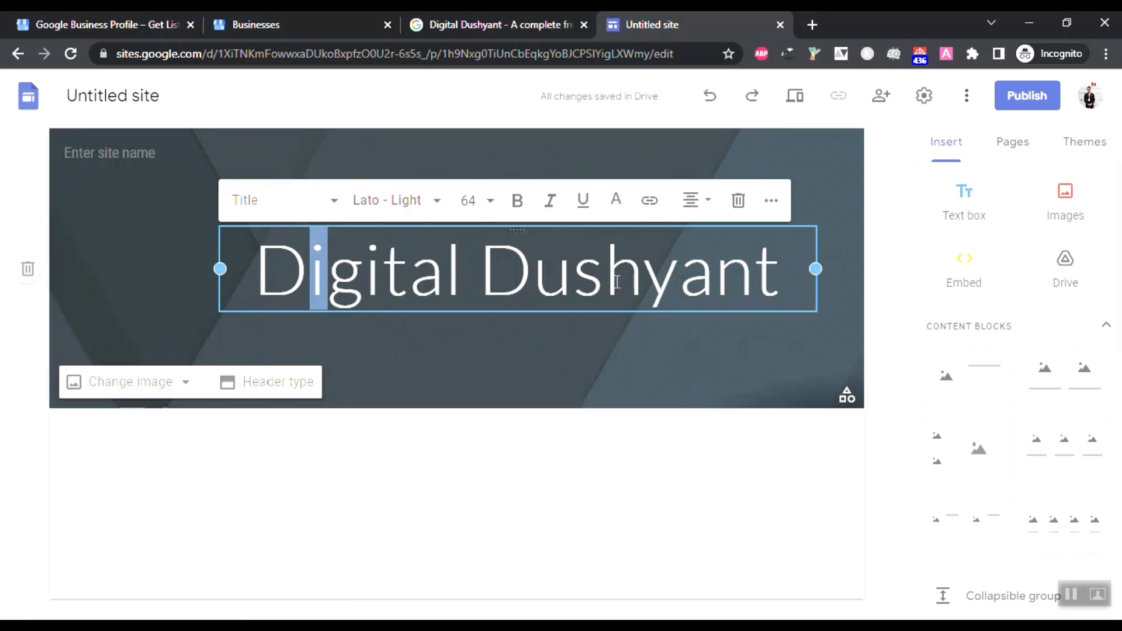
pyautogui.click(599, 491)
pyautogui.click(125, 152)
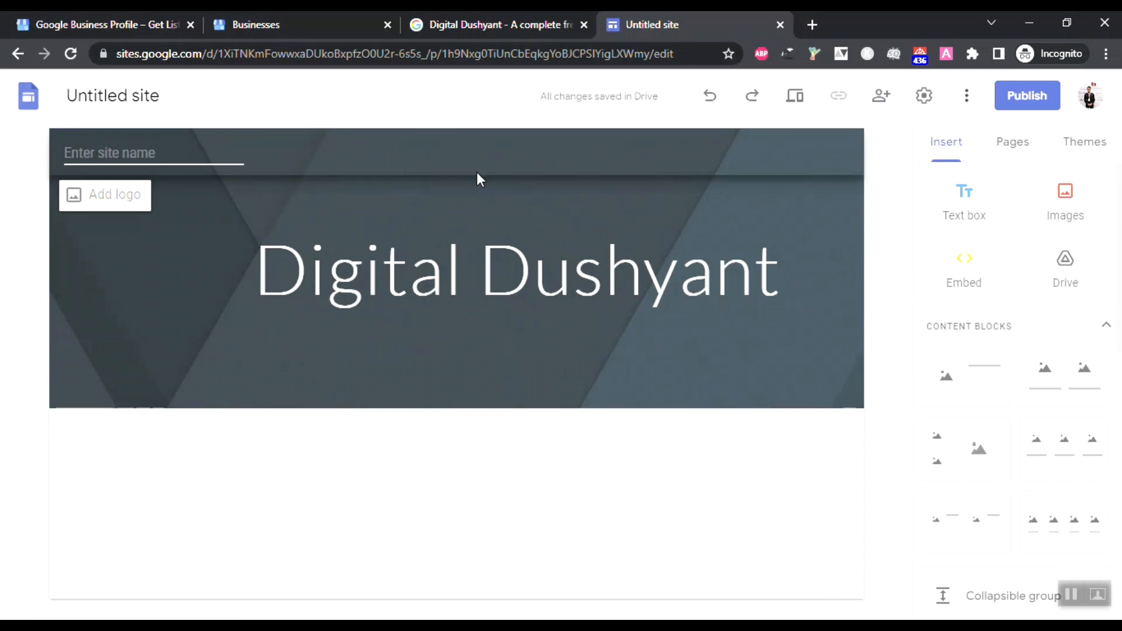
pyautogui.click(538, 445)
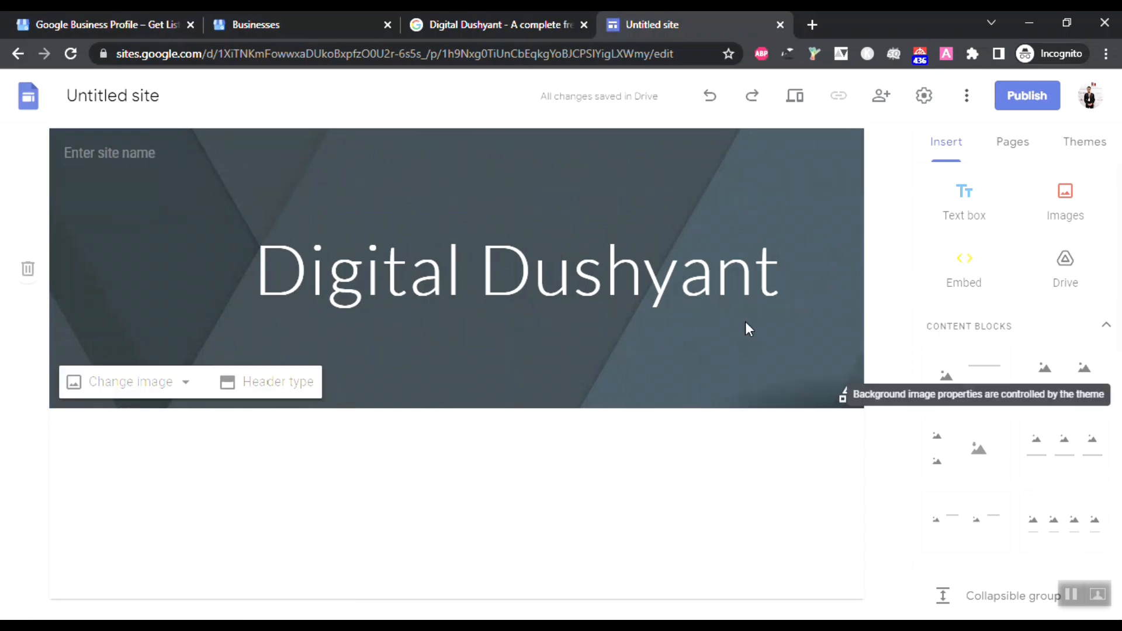
pyautogui.click(123, 383)
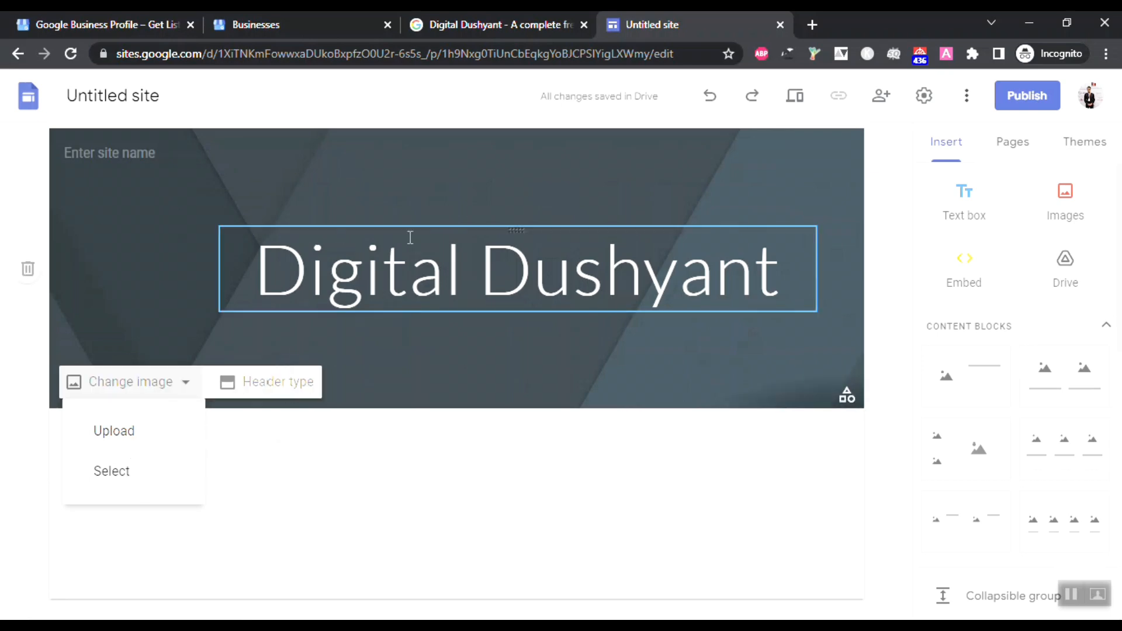
pyautogui.click(613, 525)
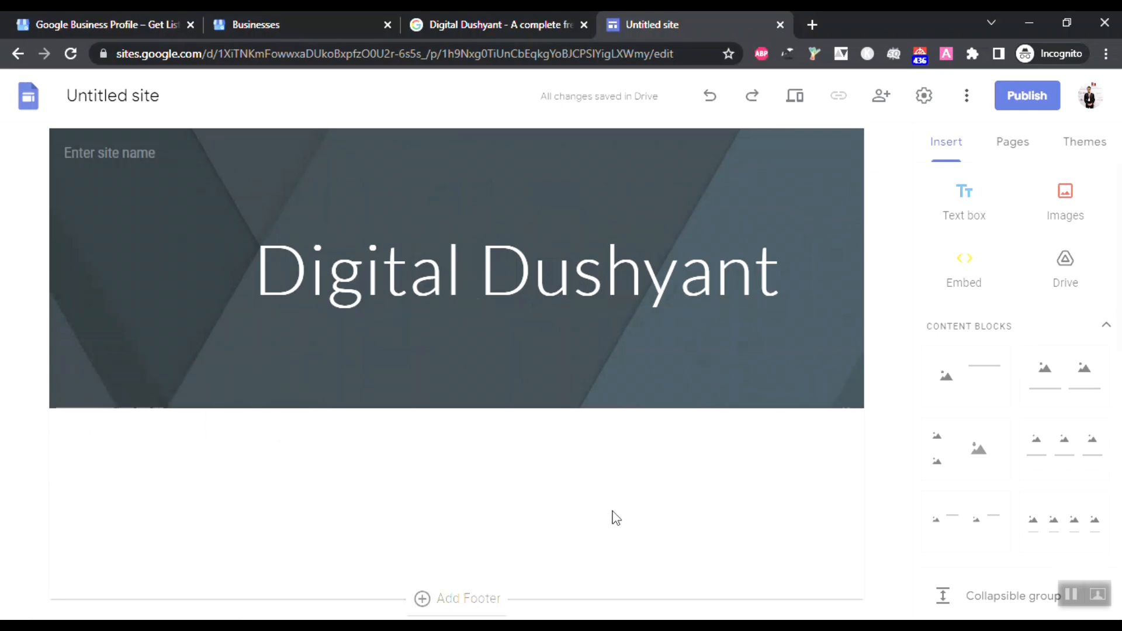
# Step: Add a footer section to the page, typing and erasing some test text
pyautogui.click(467, 599)
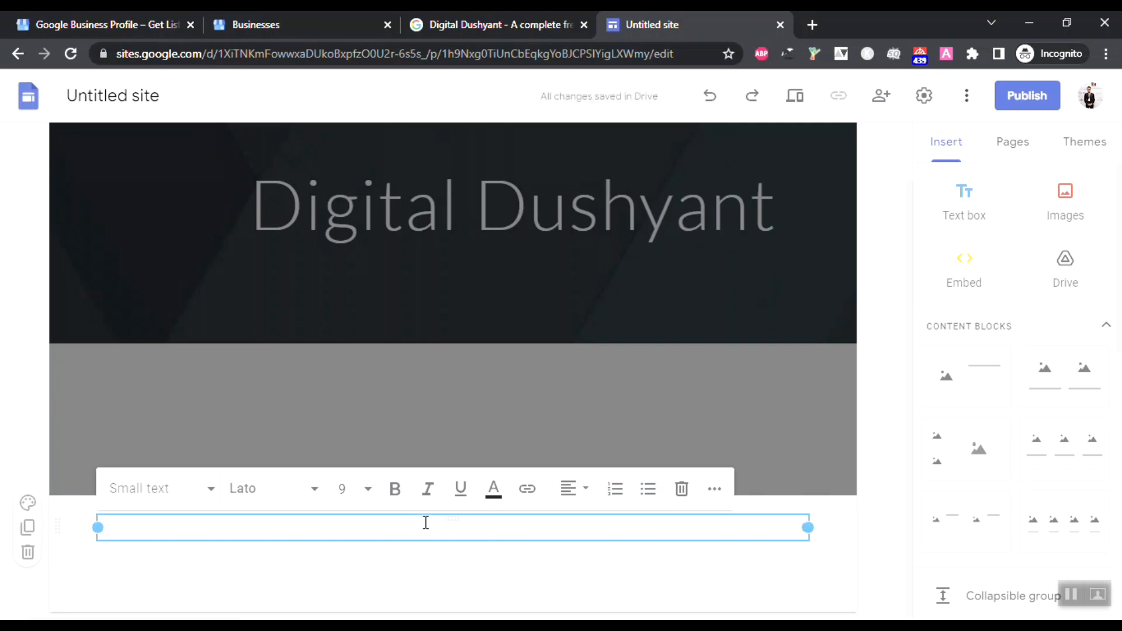
pyautogui.write('Dushjsduuhusddisds')
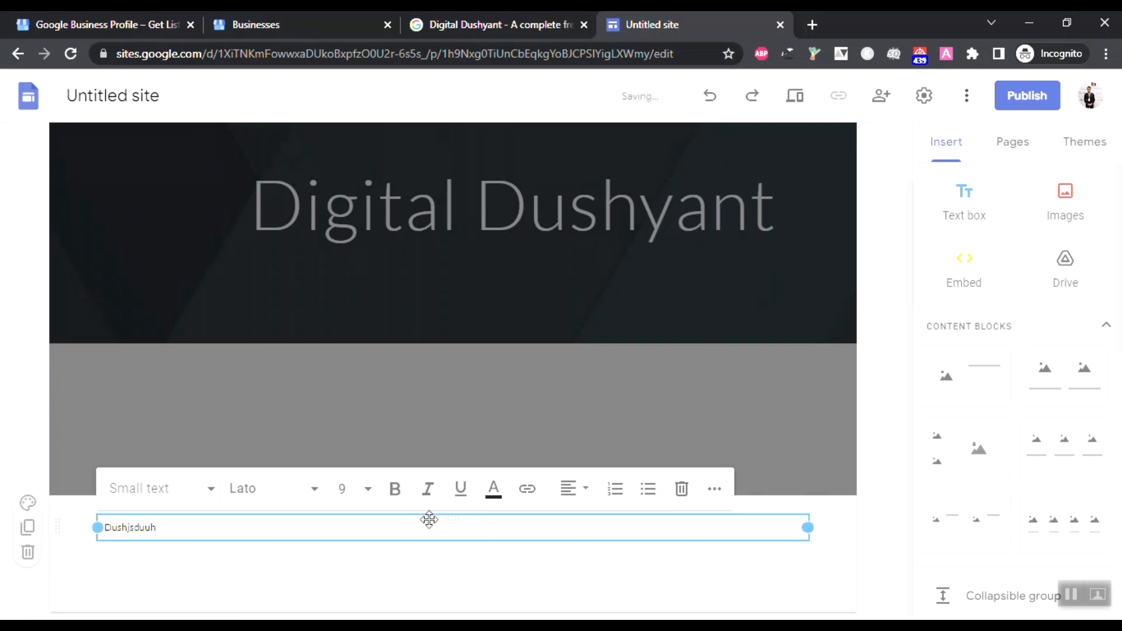
pyautogui.press('BackSpace')
pyautogui.press('BackSpace')
pyautogui.press('BackSpace')
pyautogui.press('BackSpace')
pyautogui.press('BackSpace')
pyautogui.press('BackSpace')
pyautogui.press('BackSpace')
pyautogui.press('BackSpace')
pyautogui.press('BackSpace')
pyautogui.press('BackSpace')
pyautogui.press('BackSpace')
pyautogui.press('BackSpace')
pyautogui.press('BackSpace')
pyautogui.press('BackSpace')
pyautogui.press('BackSpace')
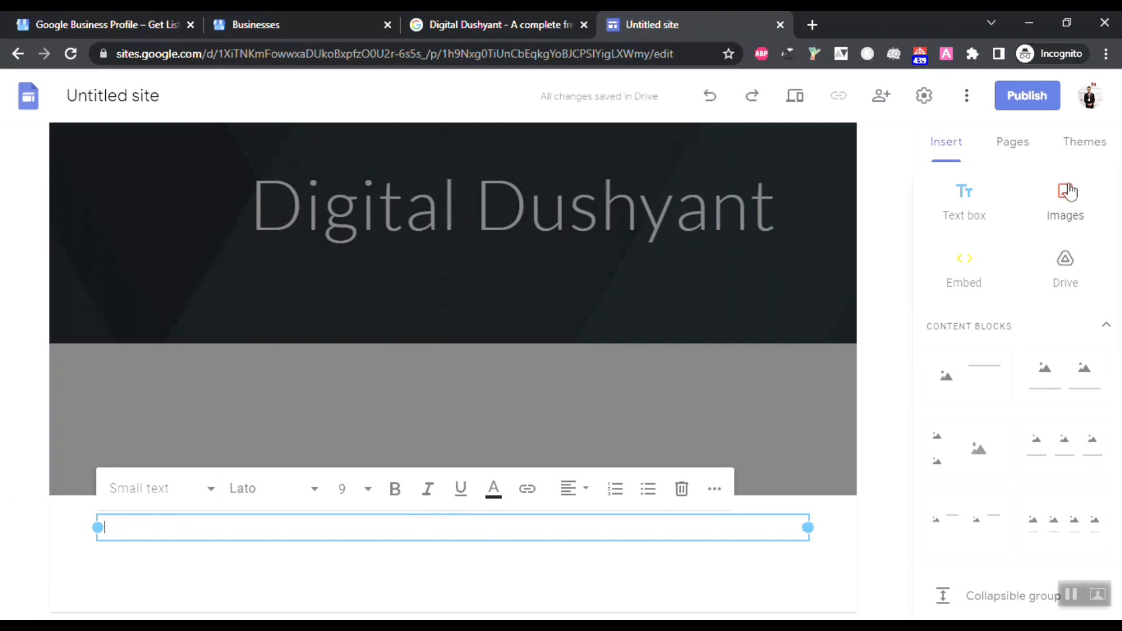
# Step: Browse the available site themes, then return to the Pages list showing Home
pyautogui.click(1034, 157)
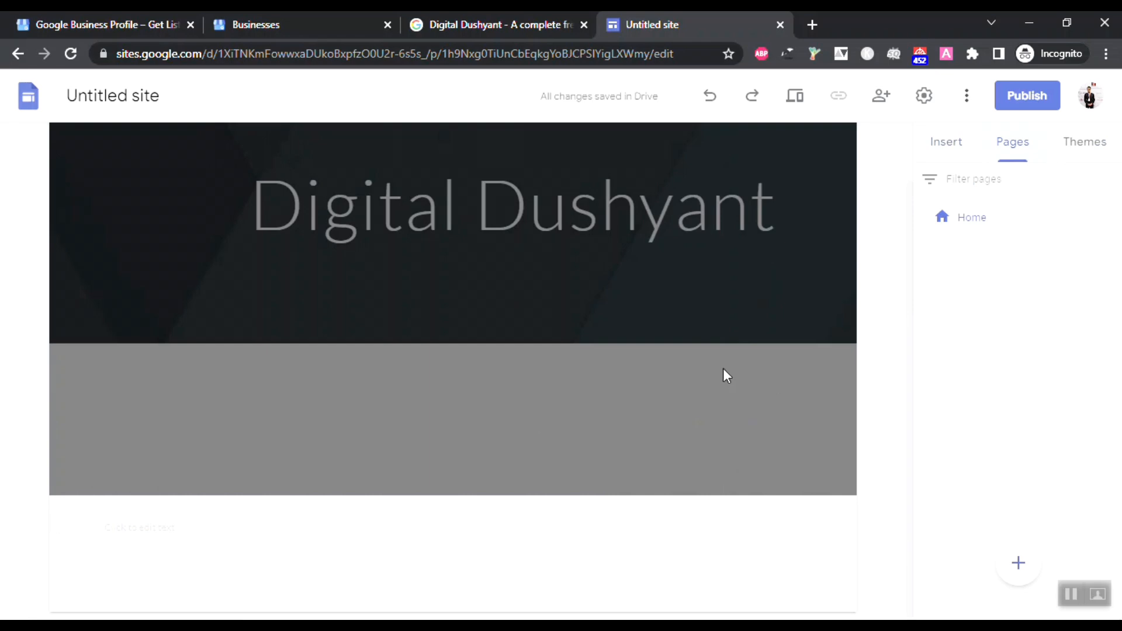
pyautogui.click(1072, 149)
pyautogui.scroll(-7, 1005, 409)
pyautogui.scroll(2, 1017, 497)
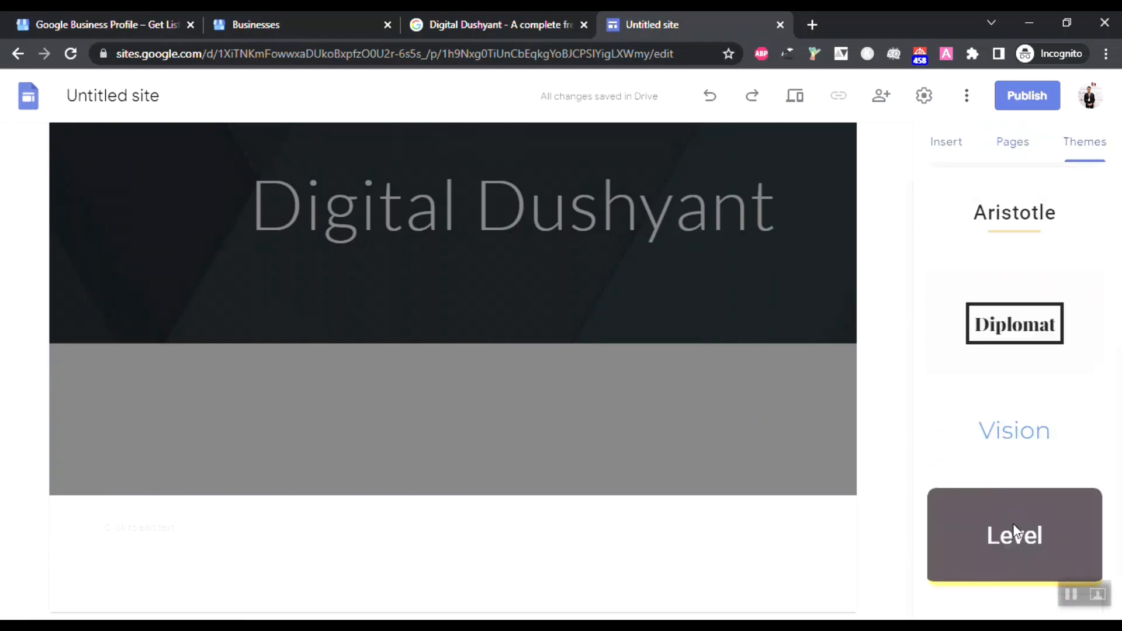
pyautogui.scroll(5, 1015, 529)
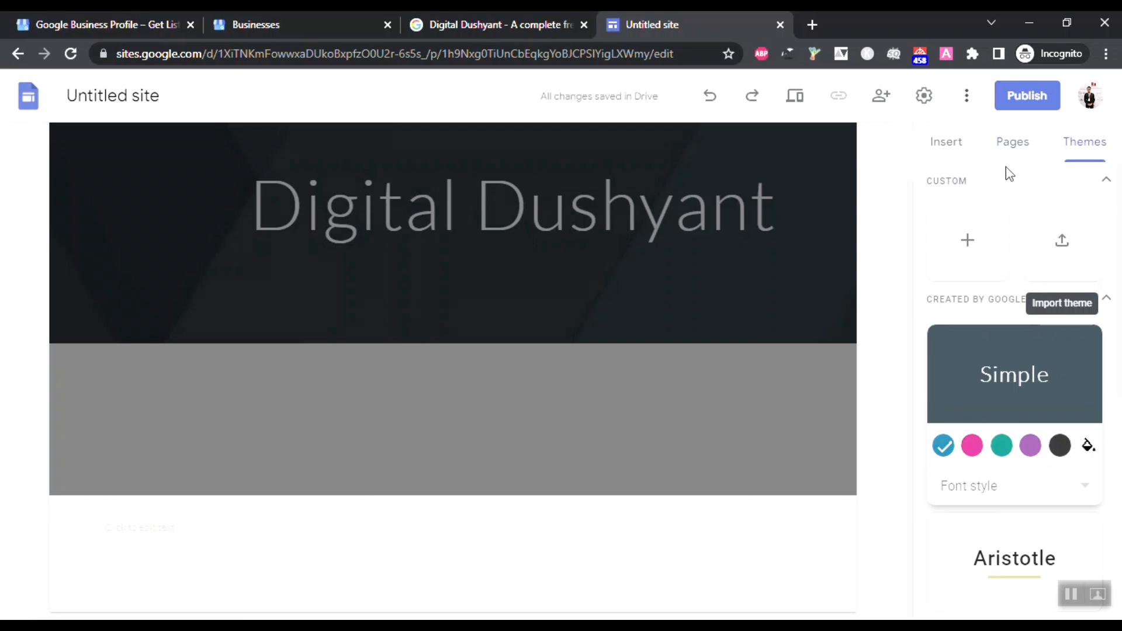
pyautogui.click(1011, 142)
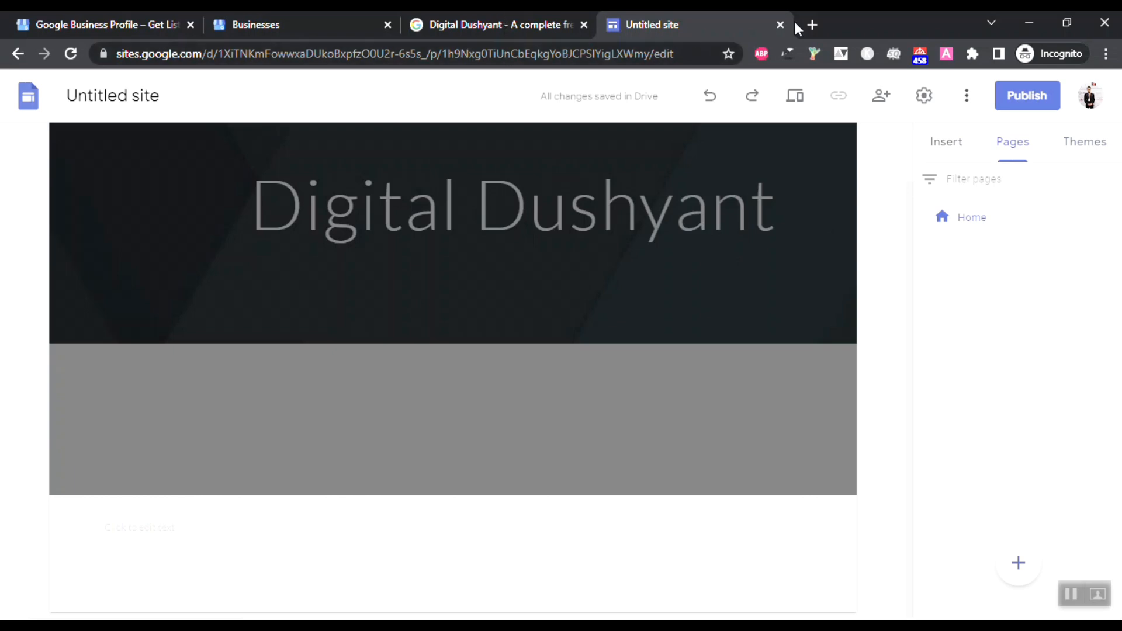
# Step: Search Google for 'Digital Dushyant' and open its YouTube channel result in a new tab
pyautogui.click(813, 25)
pyautogui.write('D')
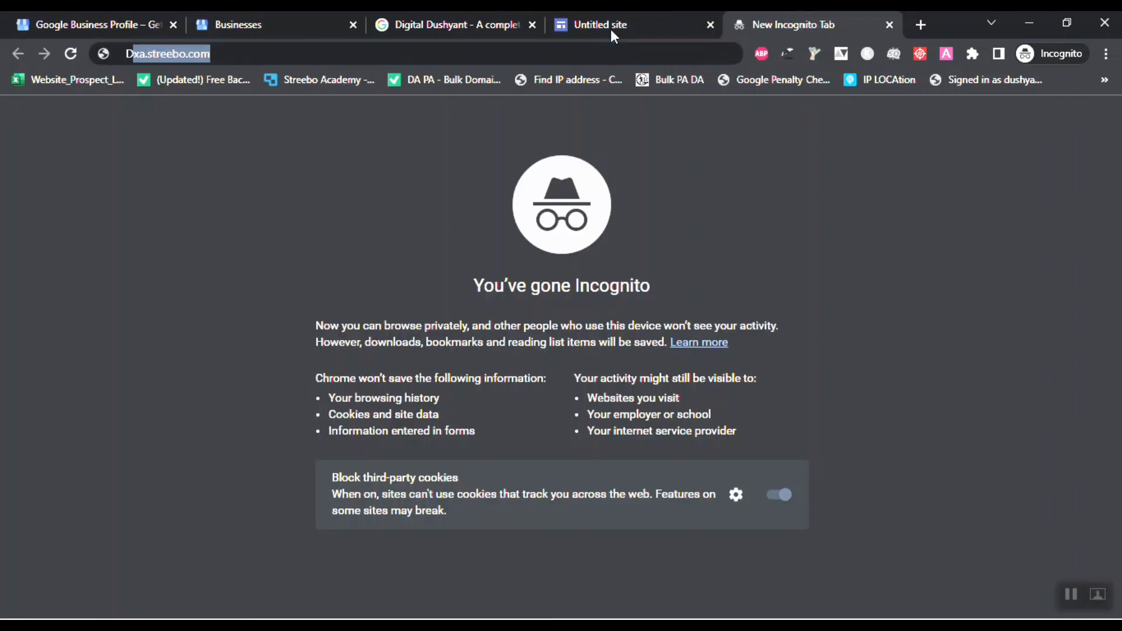
pyautogui.write('igital Dushyant')
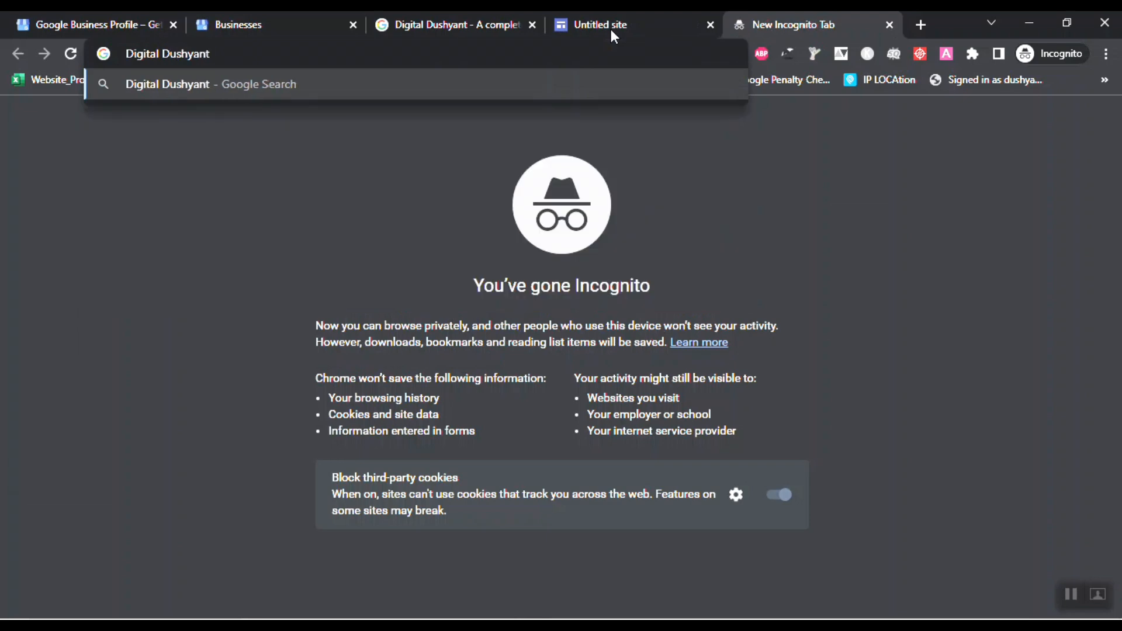
pyautogui.press('Return')
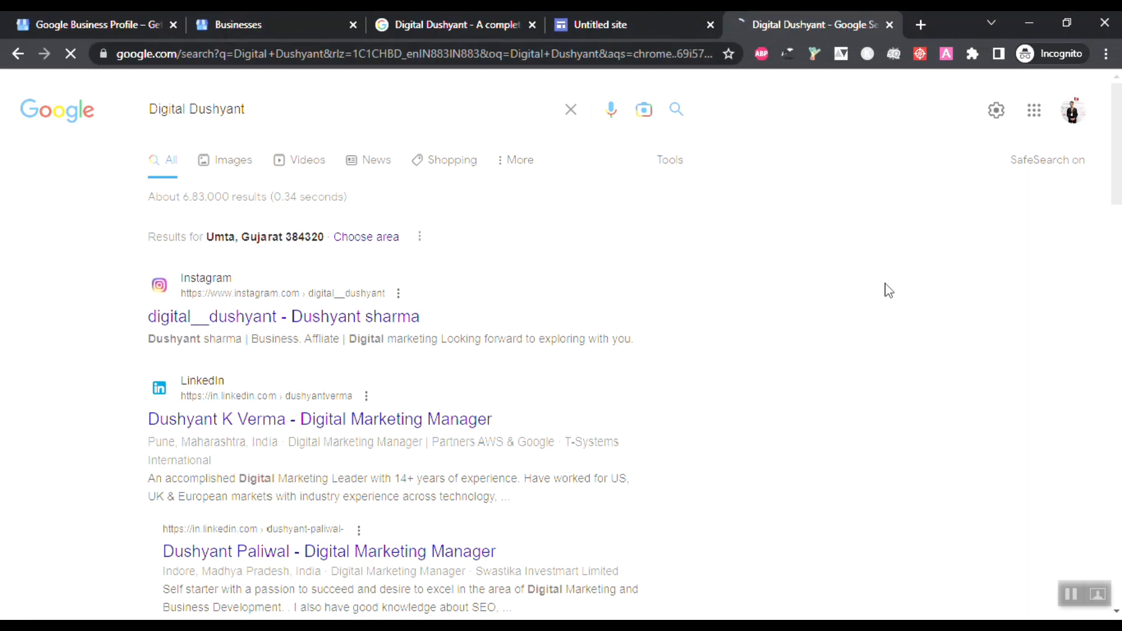
pyautogui.scroll(-10, 884, 291)
pyautogui.rightClick(208, 434)
pyautogui.click(260, 446)
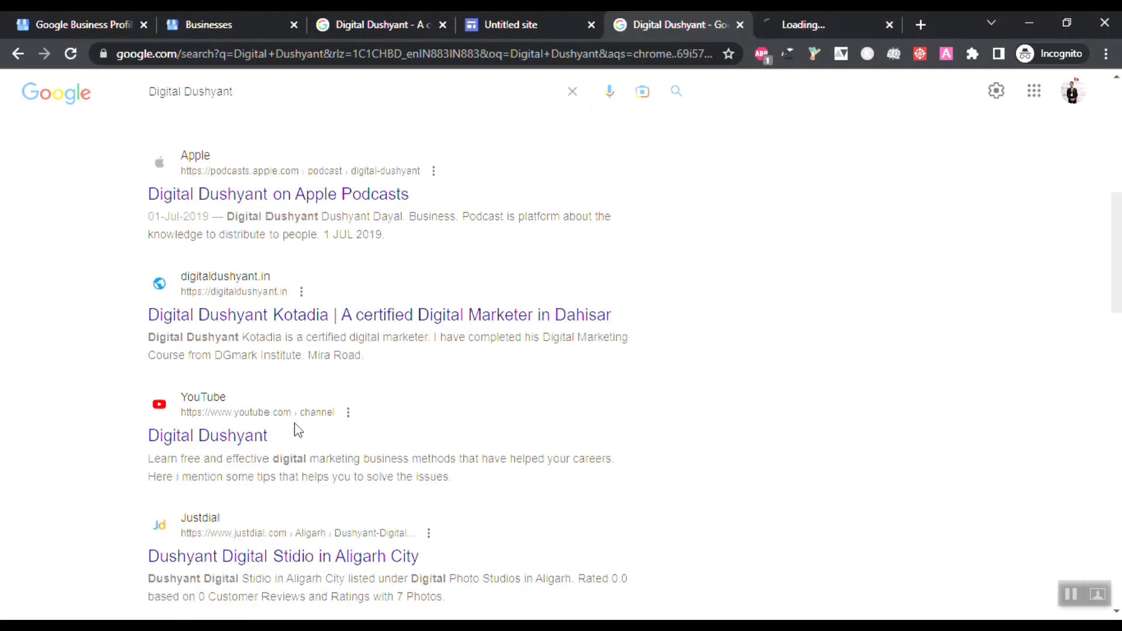
# Step: Pause the channel's featured video on YouTube, then close the Google Maps listing tab
pyautogui.click(804, 25)
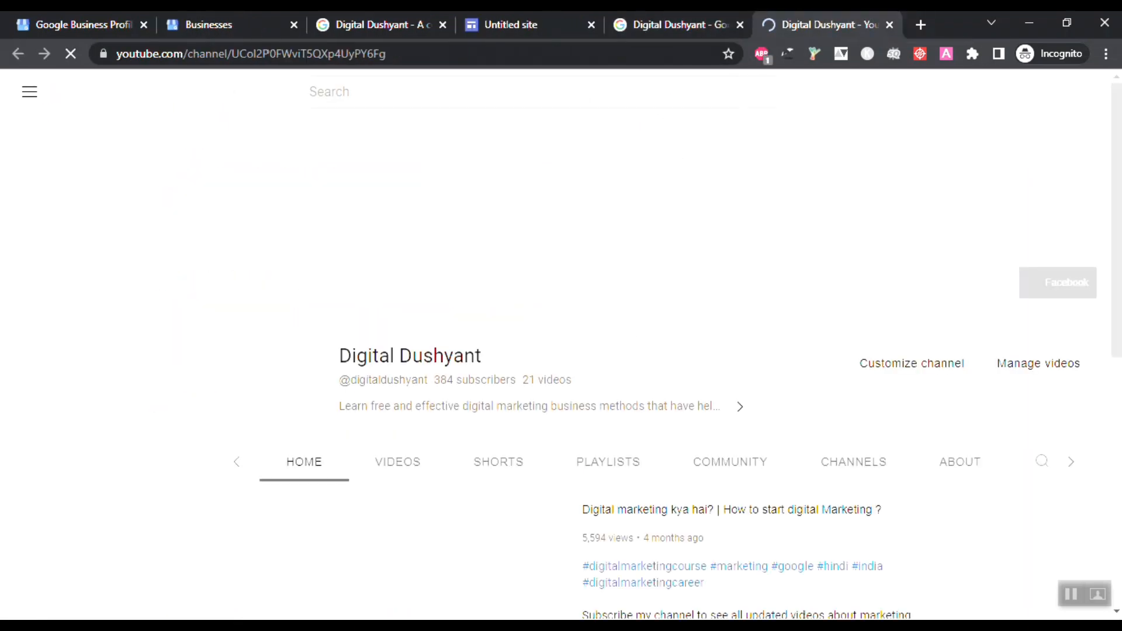
pyautogui.scroll(-4, 425, 392)
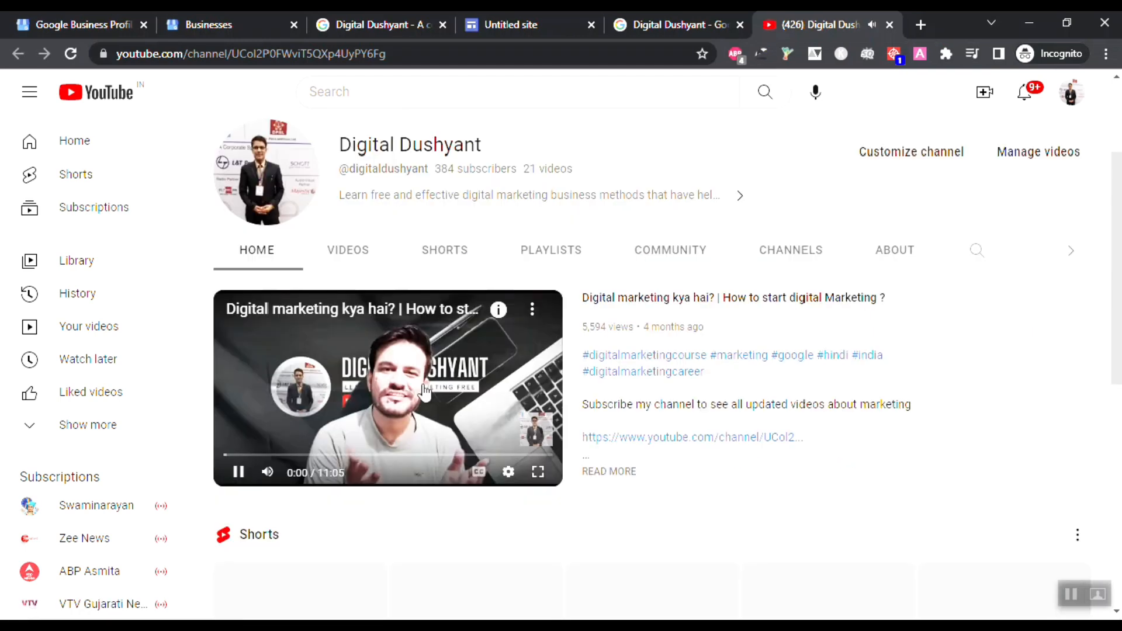
pyautogui.click(238, 472)
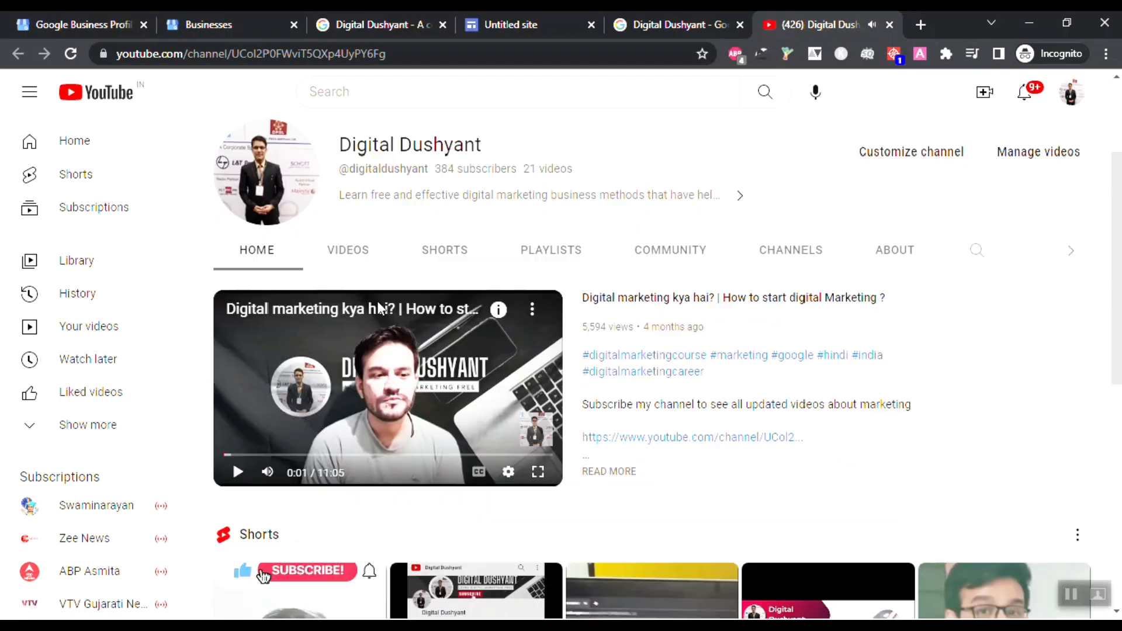
pyautogui.scroll(-4, 378, 309)
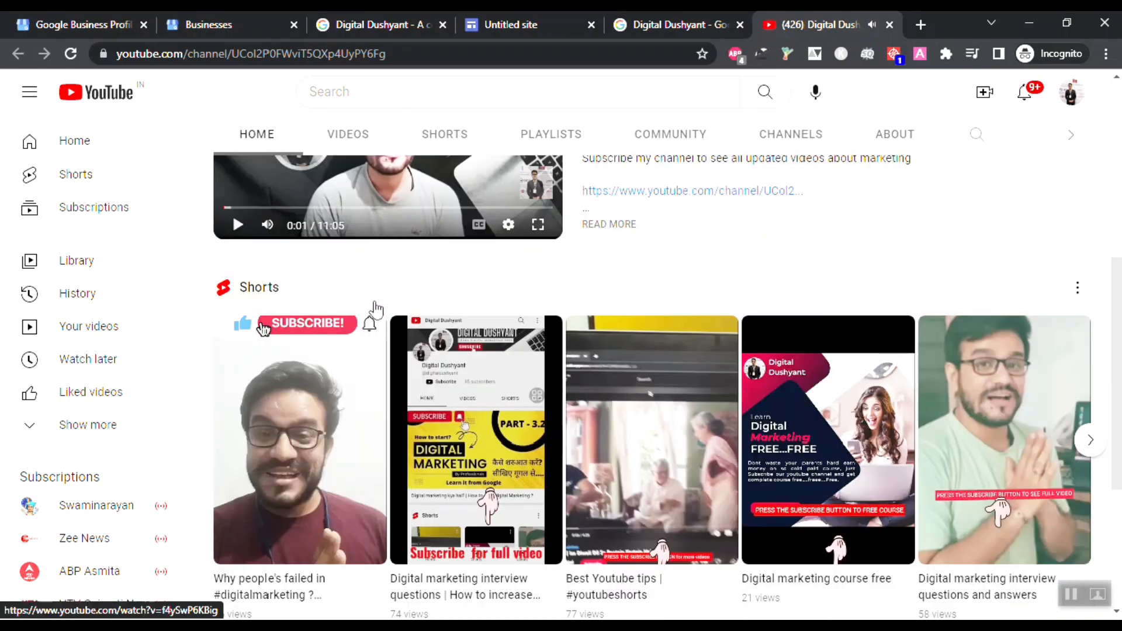
pyautogui.scroll(7, 376, 309)
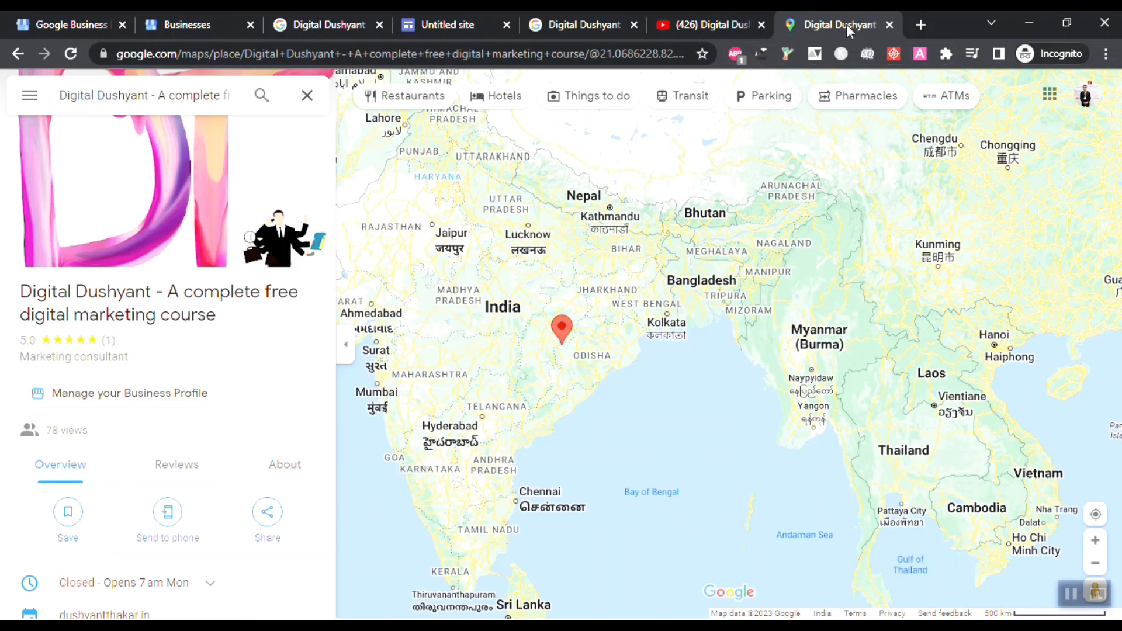
pyautogui.click(890, 25)
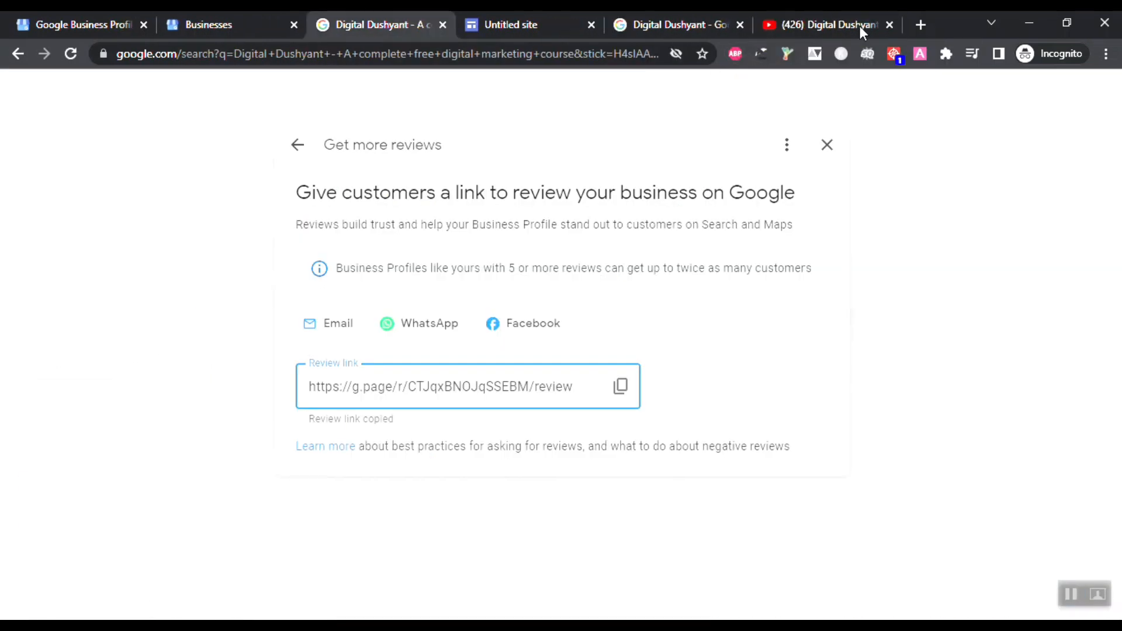